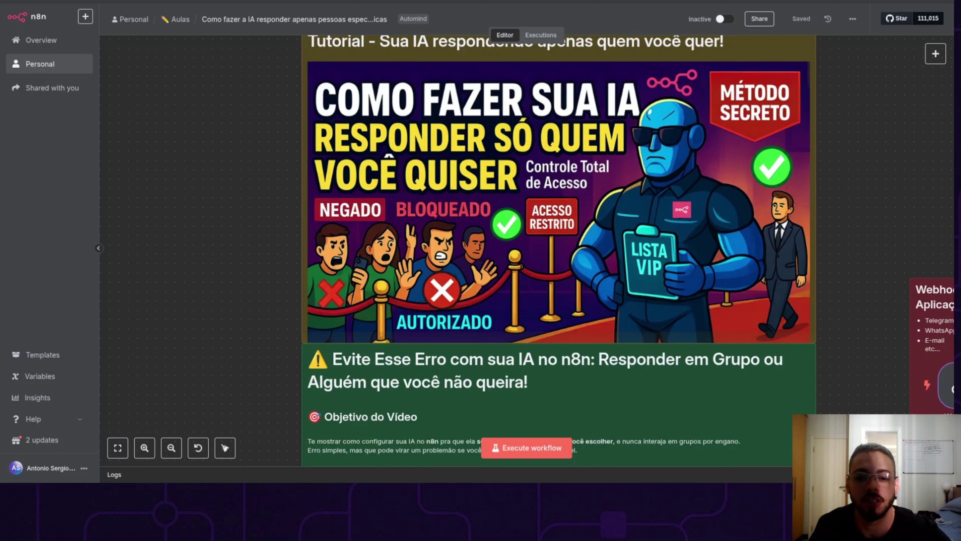
Examine the tutorial notes and the webhook's Filter, If and Switch branches on the workflow canvas.
scroll(535, 246, "down", 4)
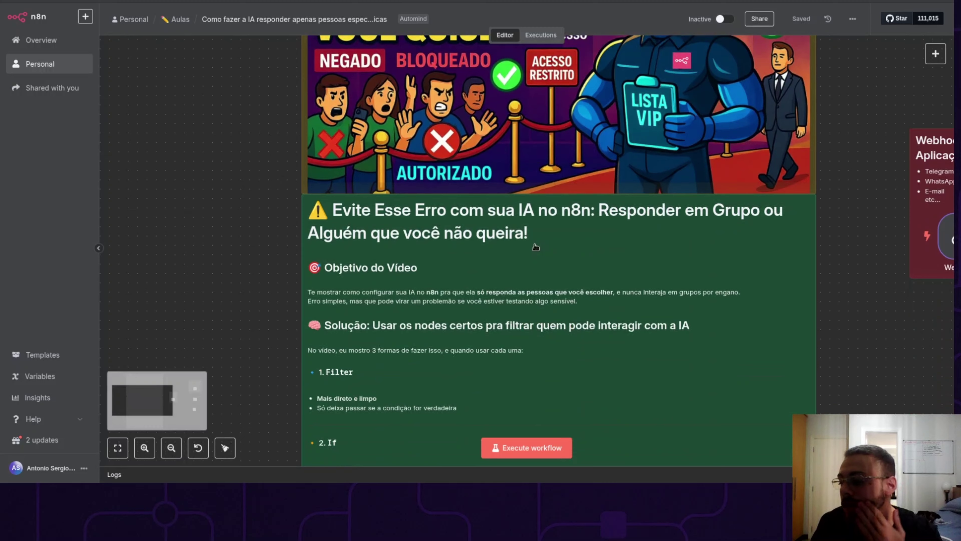
scroll(535, 247, "down", 2)
scroll(534, 247, "right", 10)
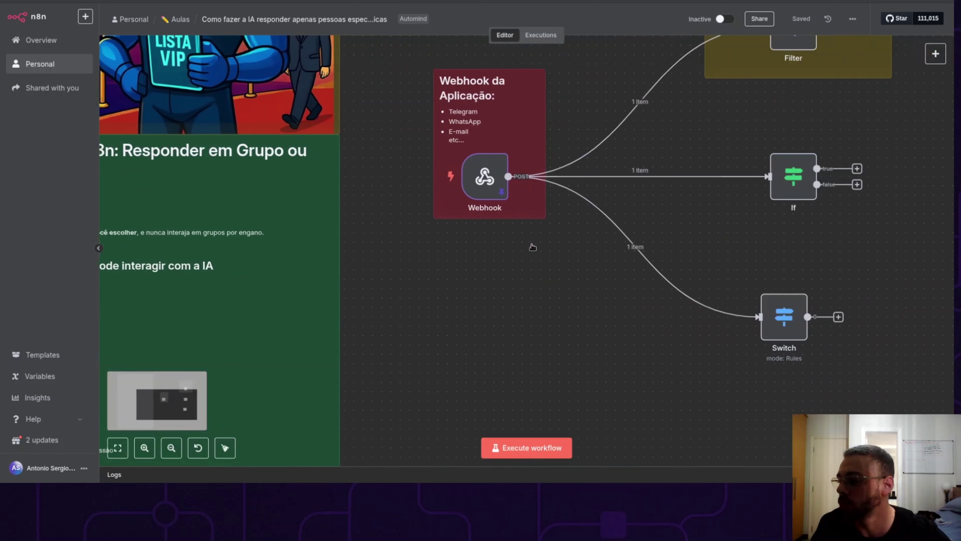
scroll(533, 247, "right", 7)
scroll(533, 247, "up", 3)
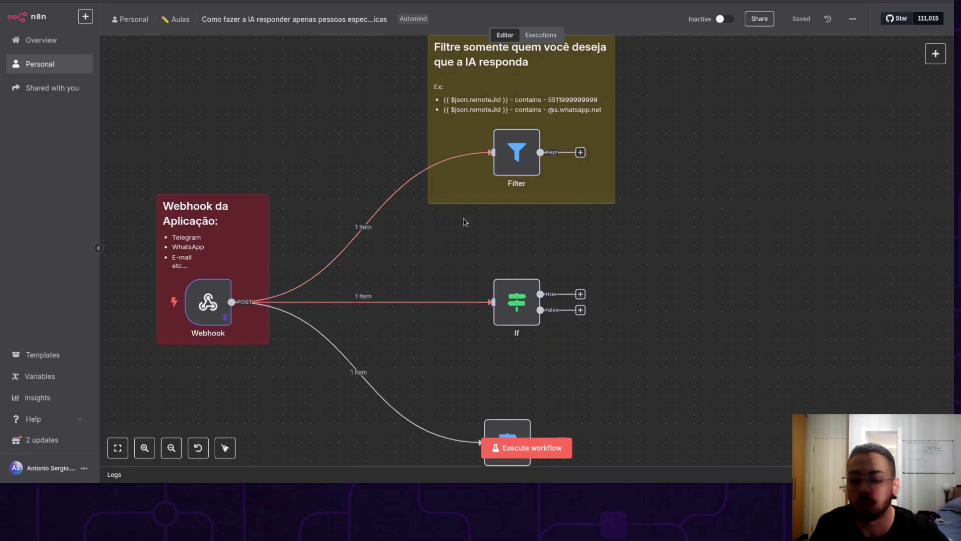
scroll(464, 220, "left", 15)
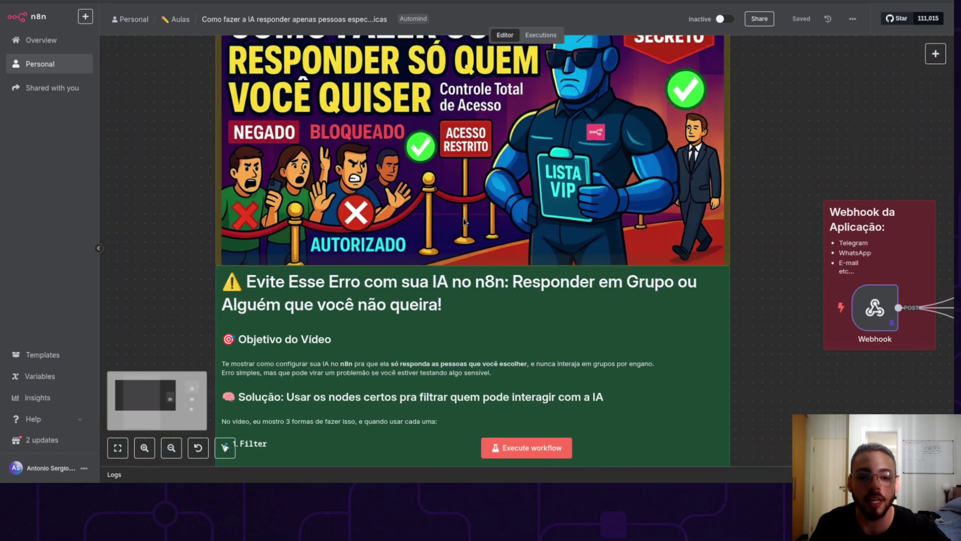
scroll(465, 221, "up", 10)
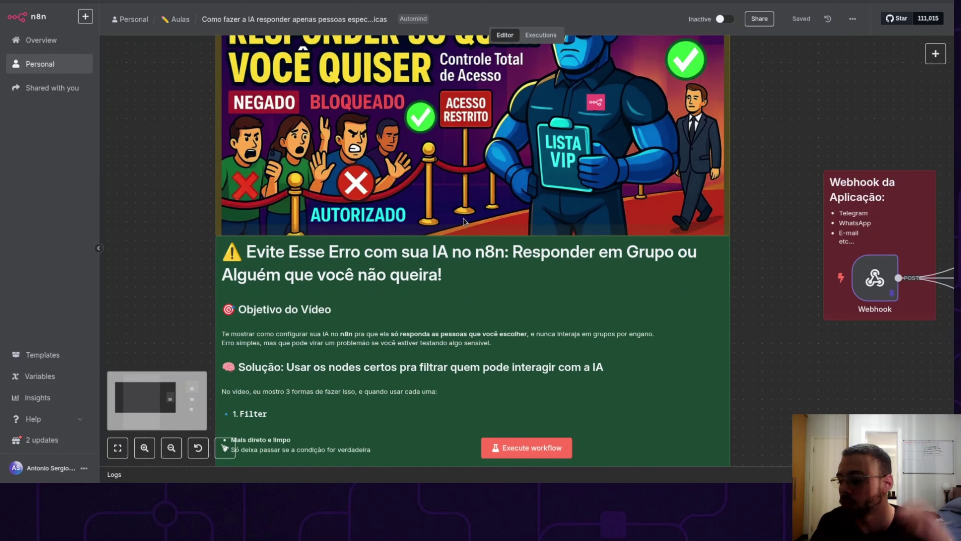
Add a sticky note in the empty canvas area above the nodes with the heading "# Quando utilizar essa função".
scroll(464, 222, "right", 15)
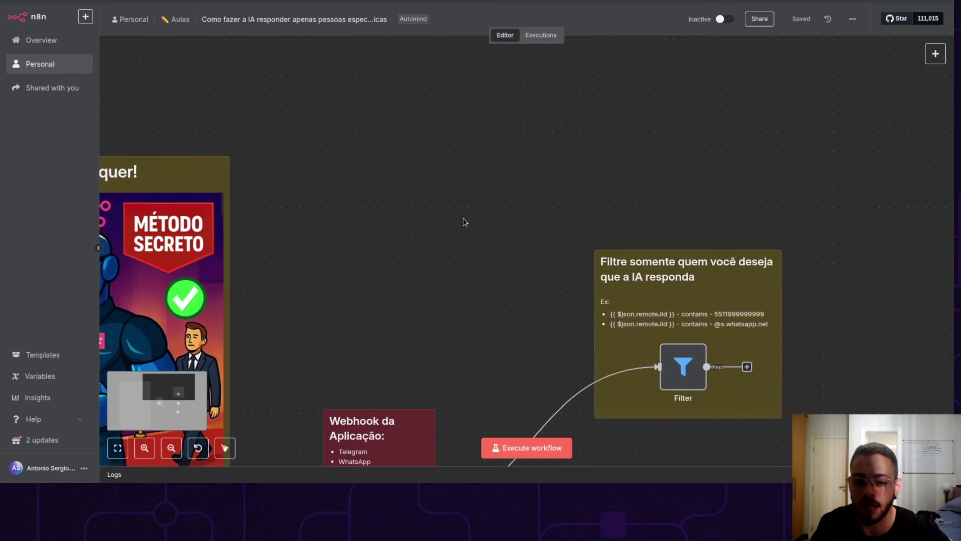
scroll(465, 222, "up", 15)
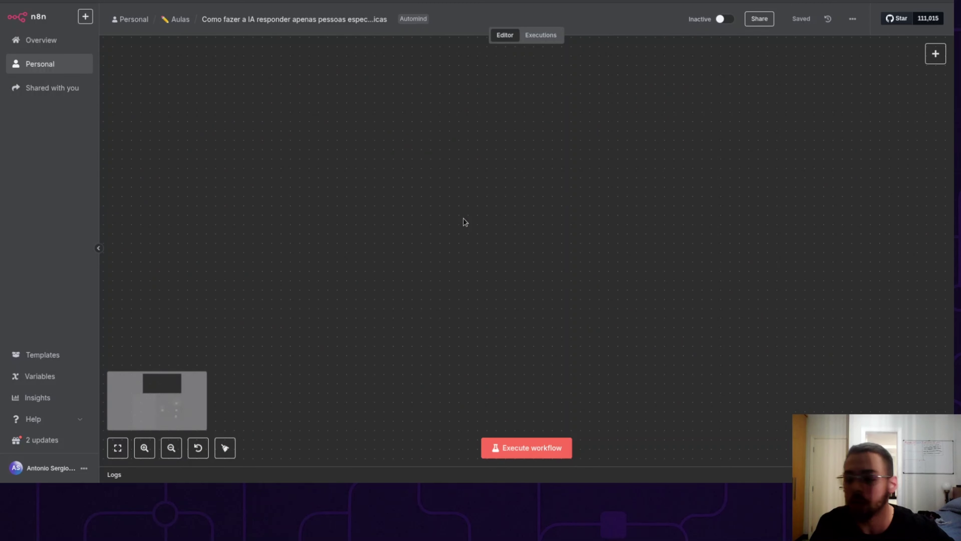
key("shift+s")
double_click(490, 232)
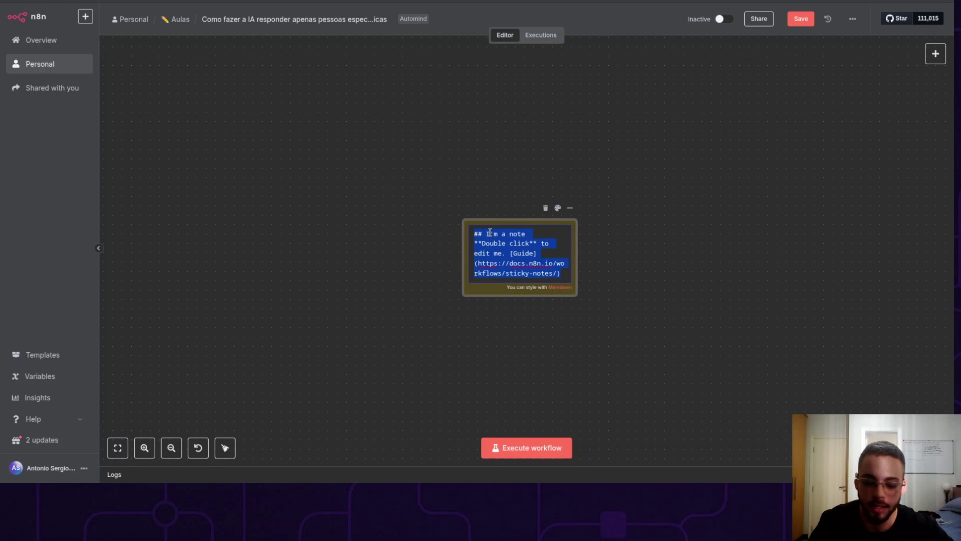
type("# Quando u")
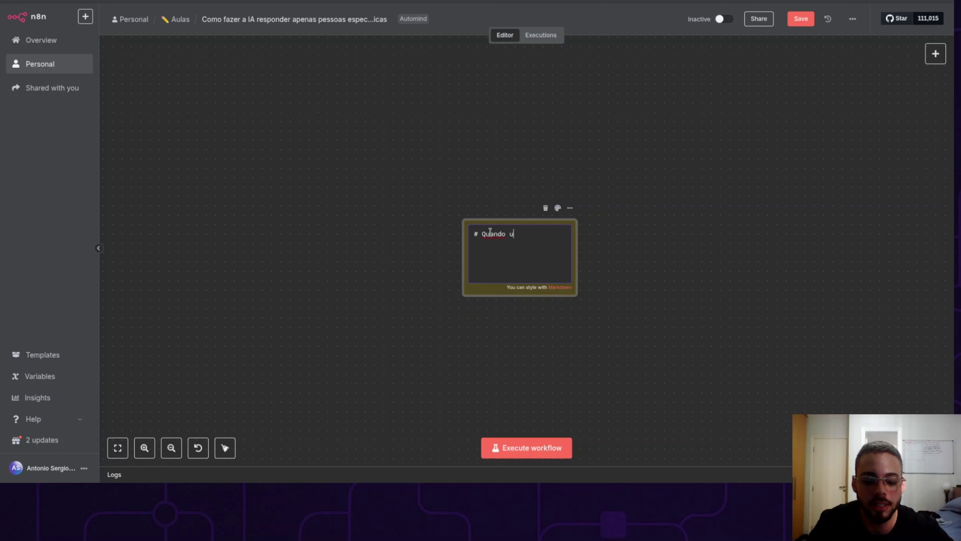
type("tilizar ")
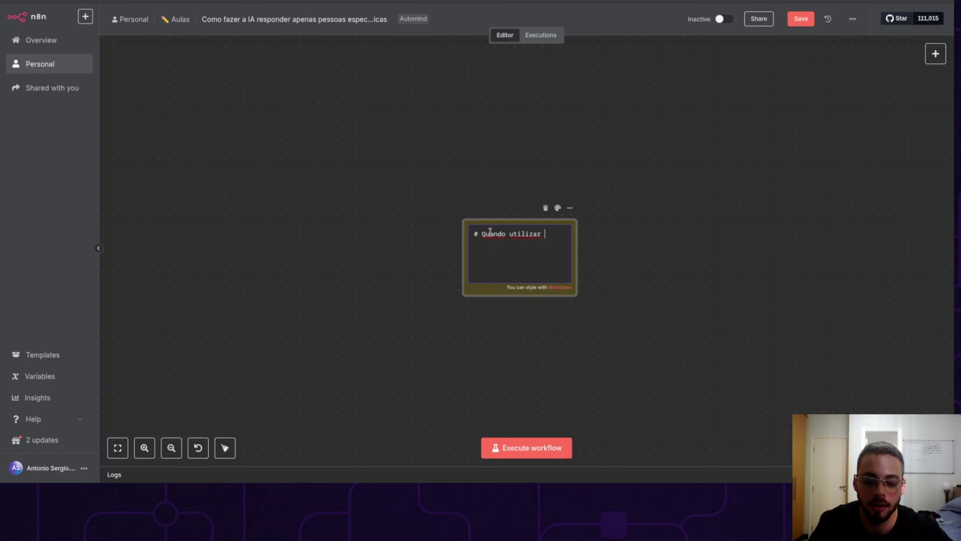
type("essa função")
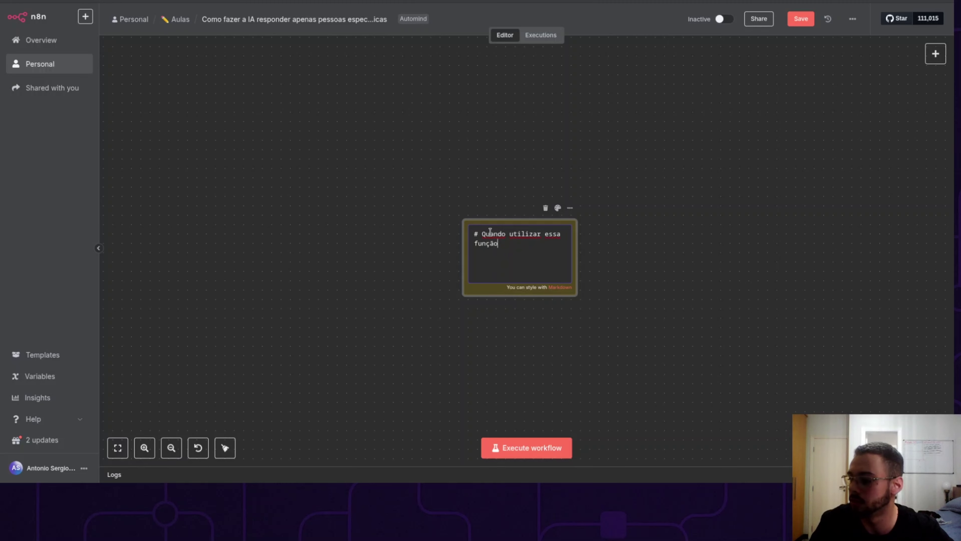
Add two dashed lines below the note's heading: "Não responder em grupos" and "Não responder em grupos específicos".
key("Return")
key("Return")
type("- ")
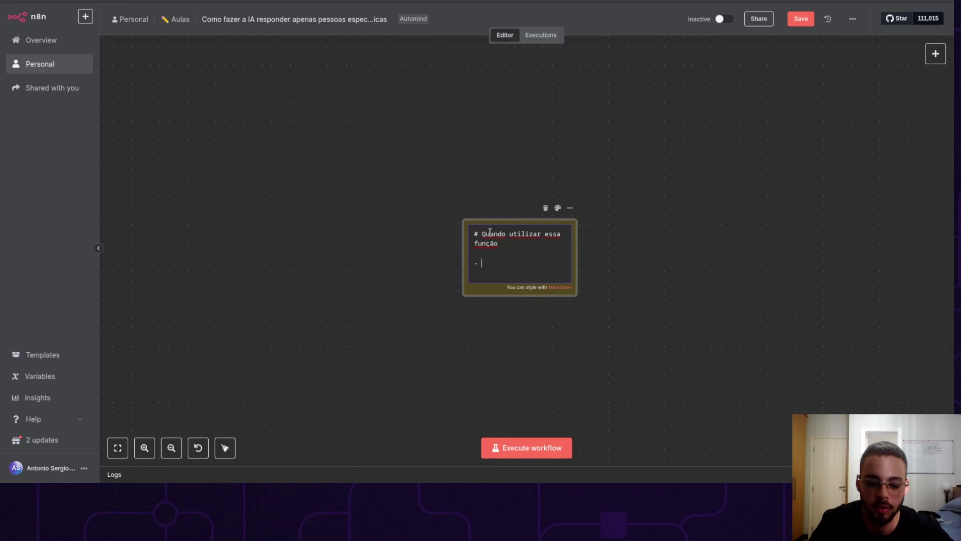
type("Não resp")
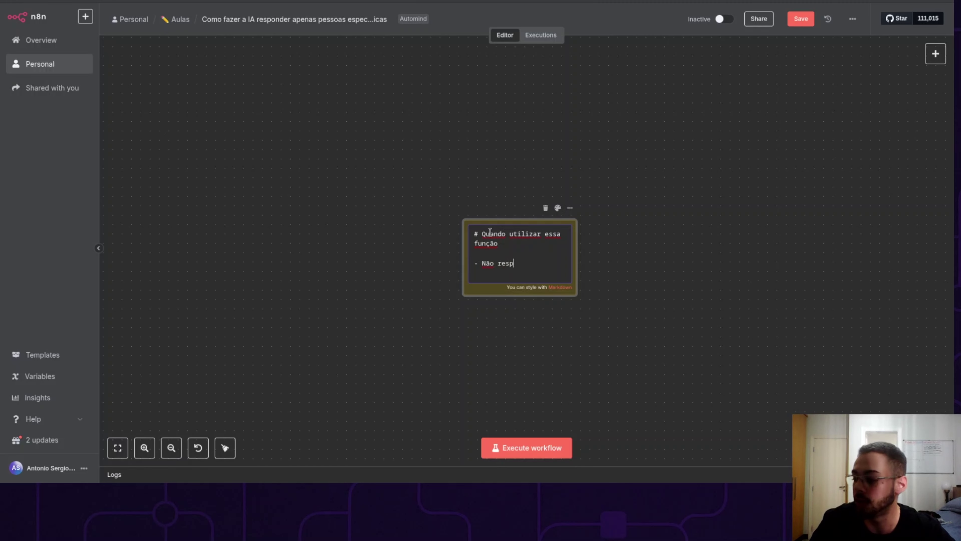
type("onder em grupos")
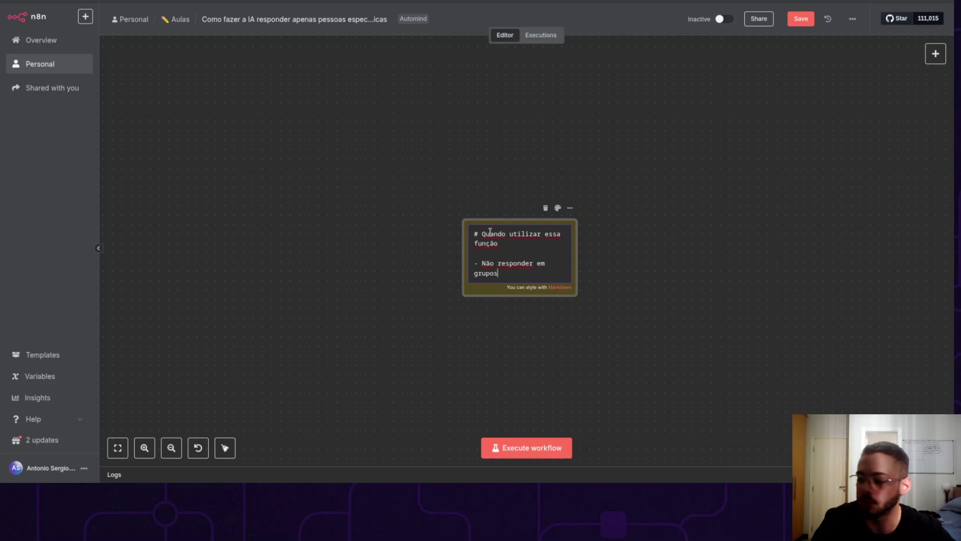
key("Return")
type("- ")
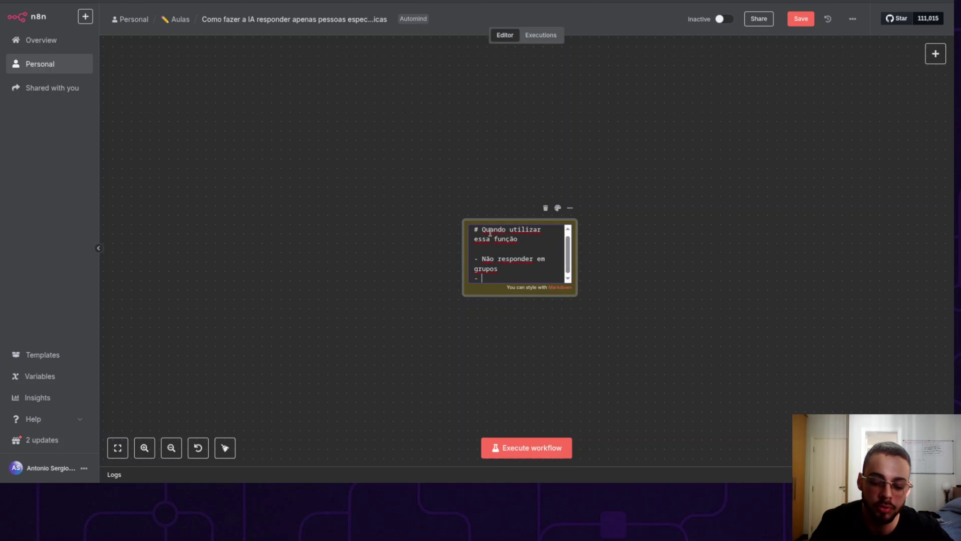
type("Não responde")
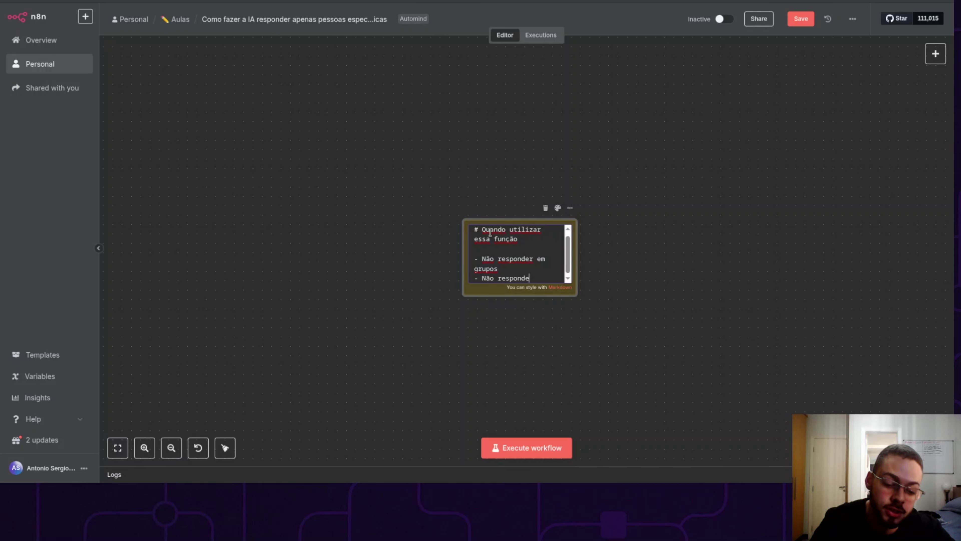
type("r em grupos espe")
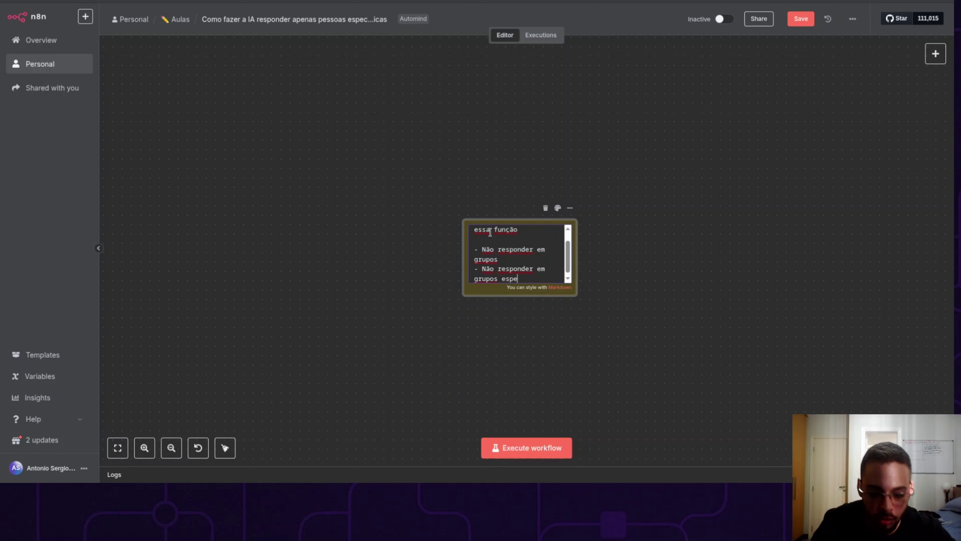
type("cíficos")
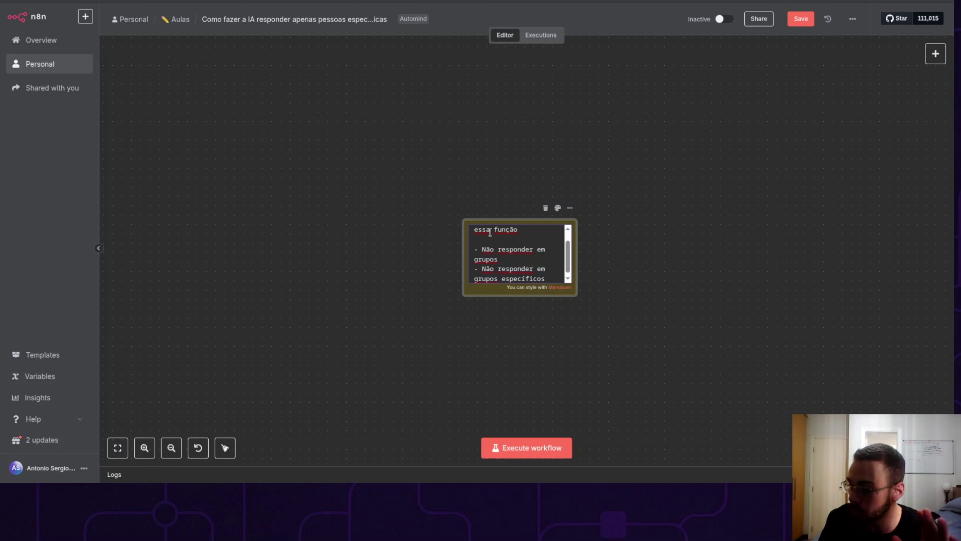
Number the note's two list lines 1 and 2, and start a third line with "3-".
left_click(474, 249)
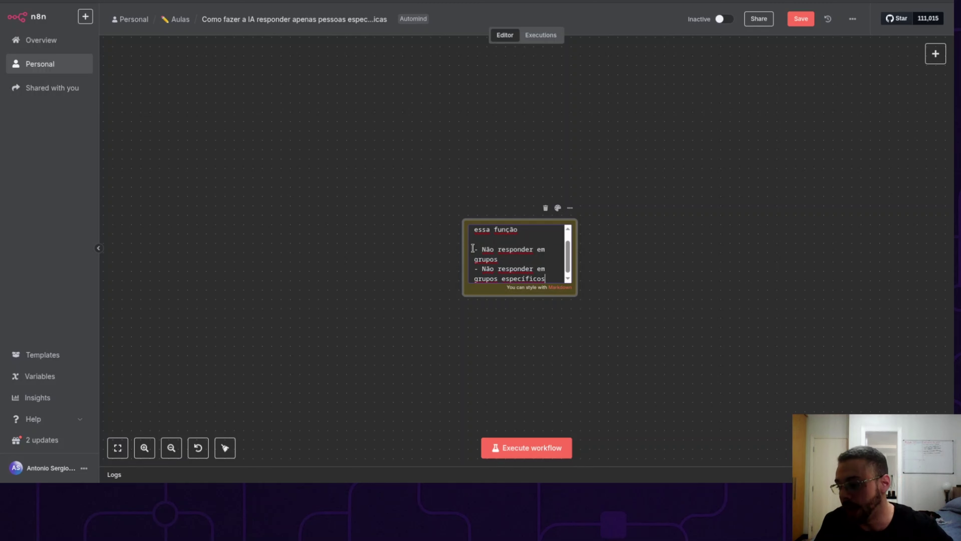
type("1")
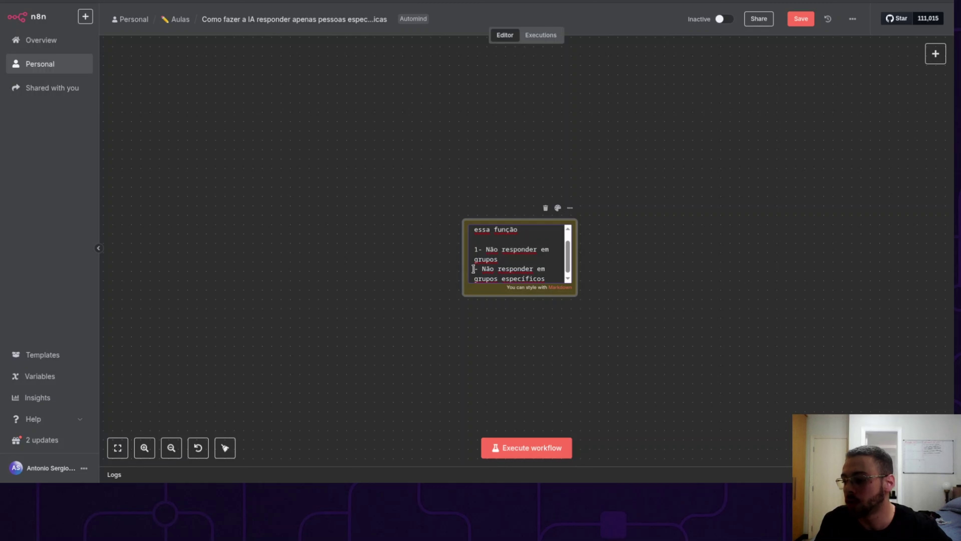
left_click(473, 269)
type("2")
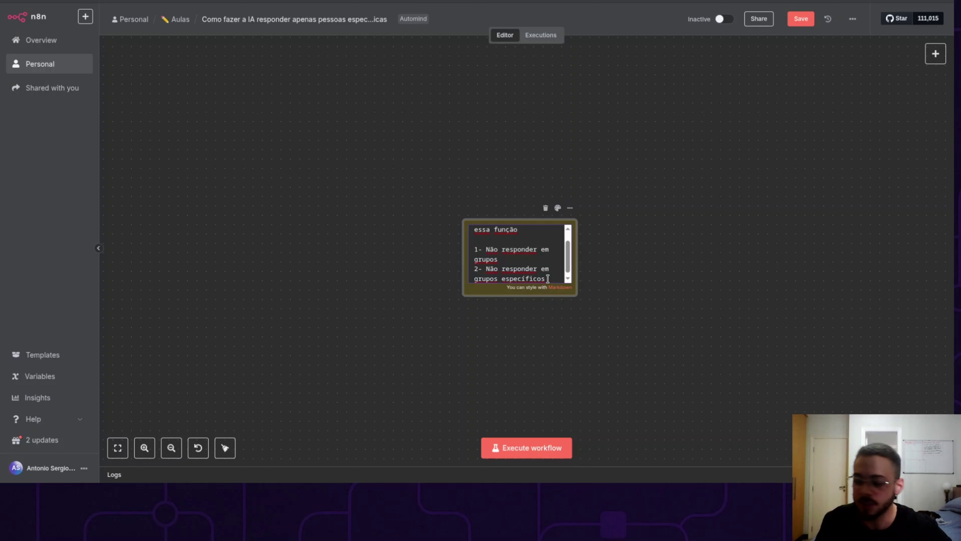
left_click(547, 279)
key("Return")
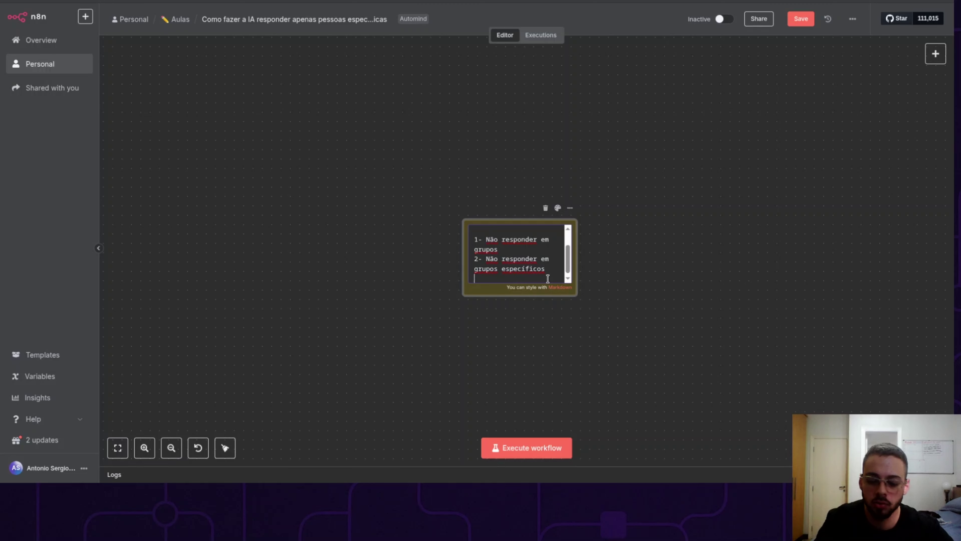
type("3-")
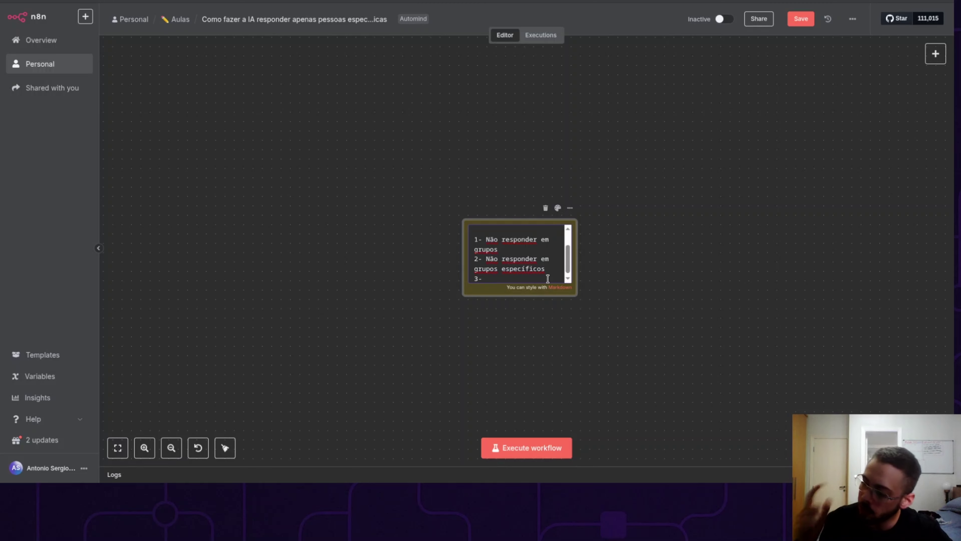
type(" Não responde")
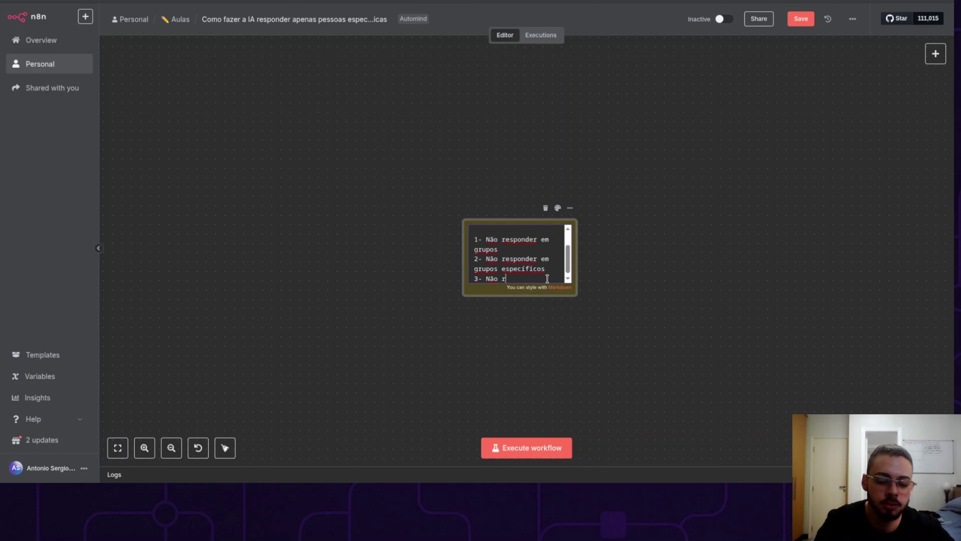
key("BackSpace")
key("BackSpace")
key("BackSpace")
key("BackSpace")
key("BackSpace")
key("BackSpace")
key("BackSpace")
key("BackSpace")
key("BackSpace")
key("BackSpace")
key("BackSpace")
key("BackSpace")
key("BackSpace")
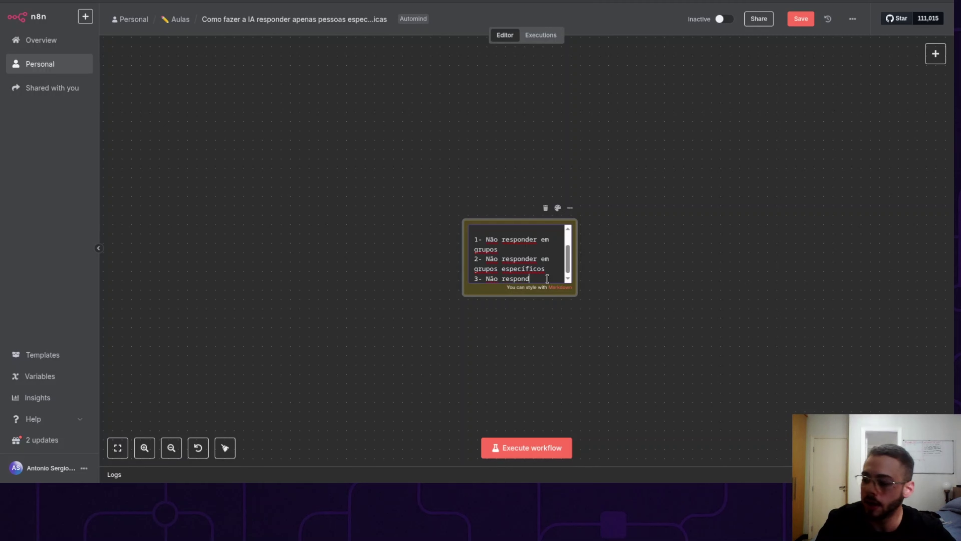
Complete list item 3 as "Selecionar somente pessoas específicas" and make the sticky note taller to fit its text.
type("S")
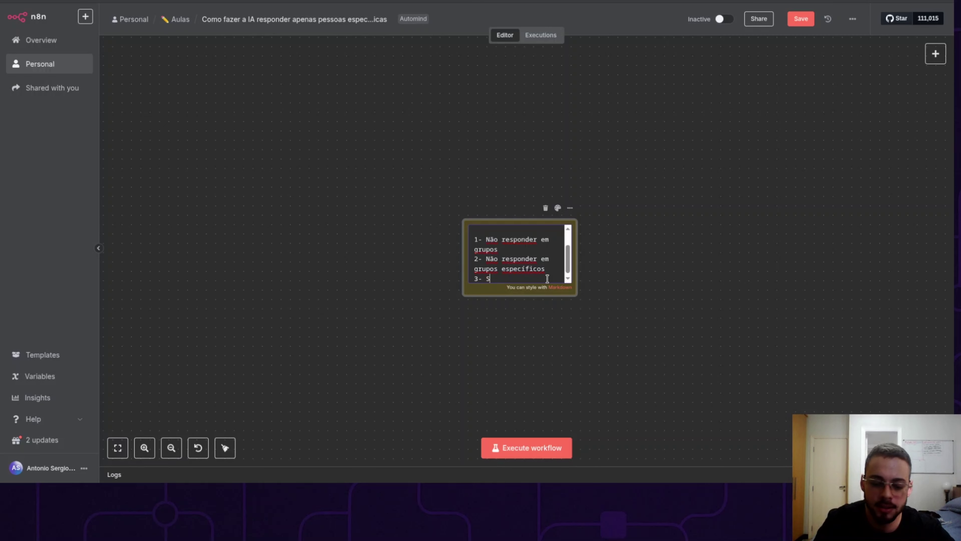
type("elecionar somnete pe")
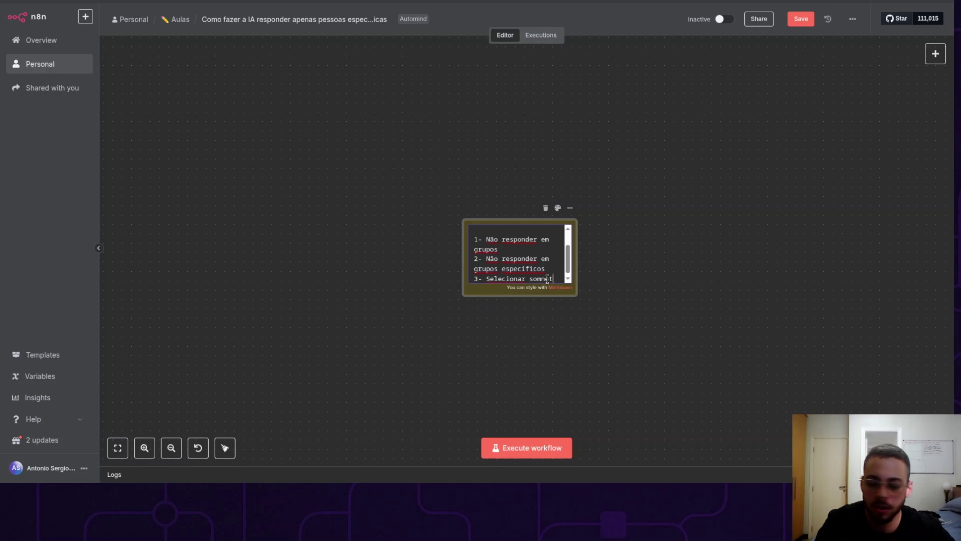
key("BackSpace")
key("BackSpace")
key("BackSpace")
key("BackSpace")
key("BackSpace")
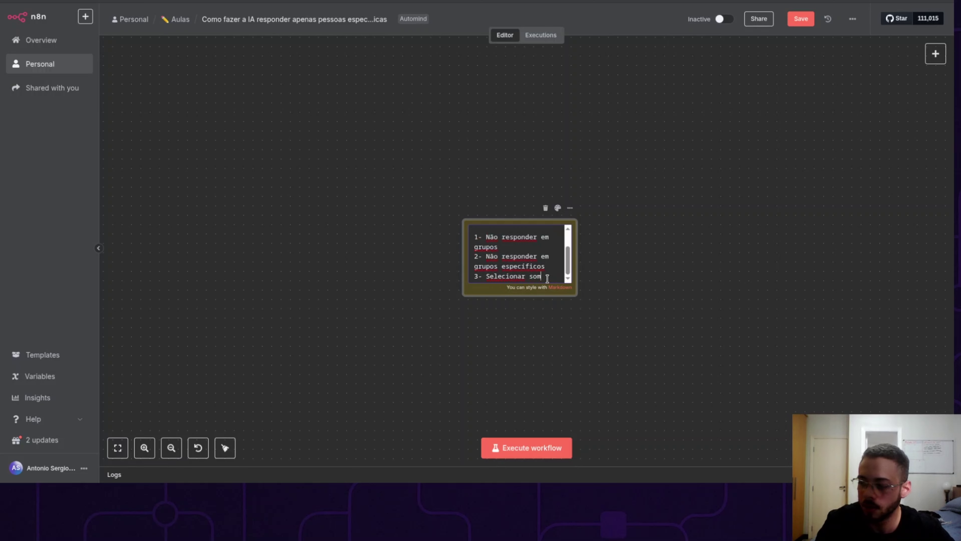
type("ente pessoas es")
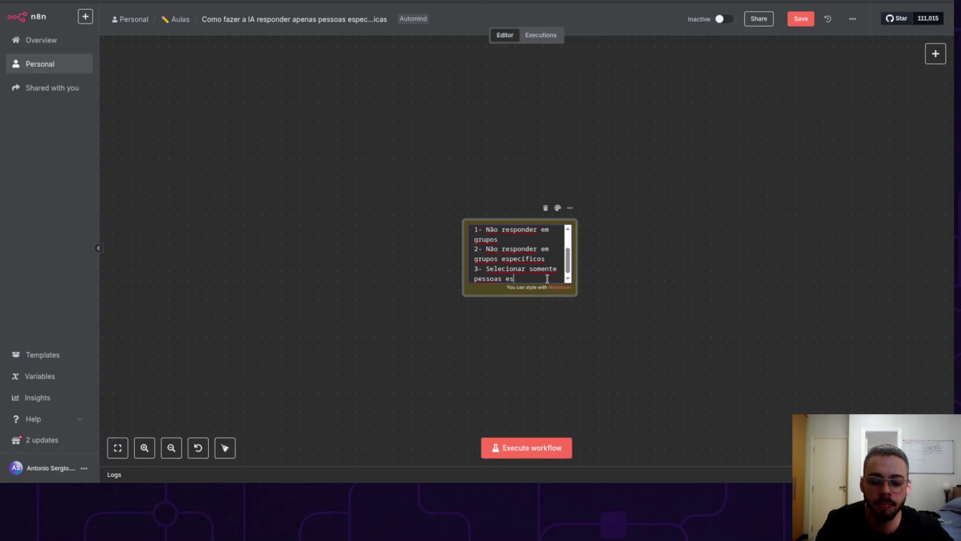
type("pecifica")
key("BackSpace")
key("BackSpace")
key("BackSpace")
key("BackSpace")
key("BackSpace")
type("´")
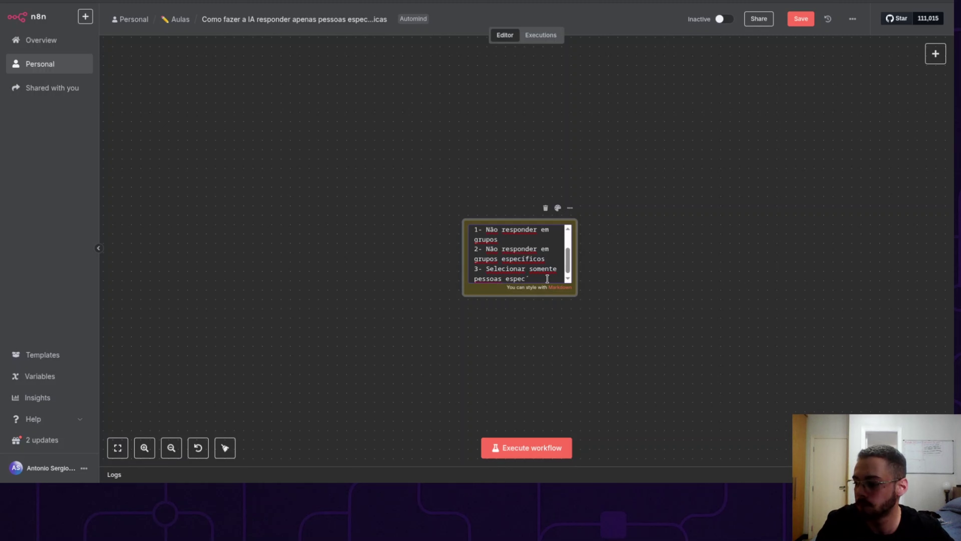
key("BackSpace")
type("ífica")
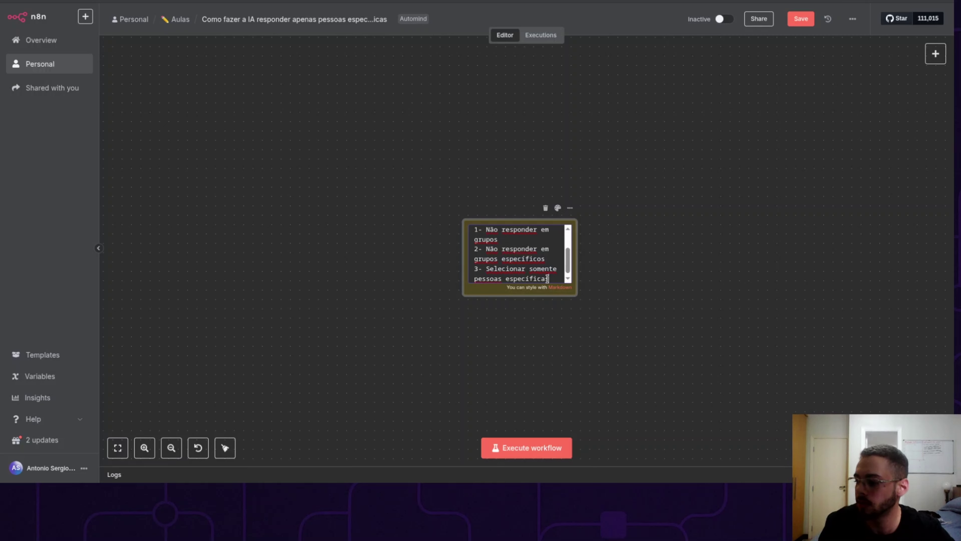
type("s")
left_click(544, 318)
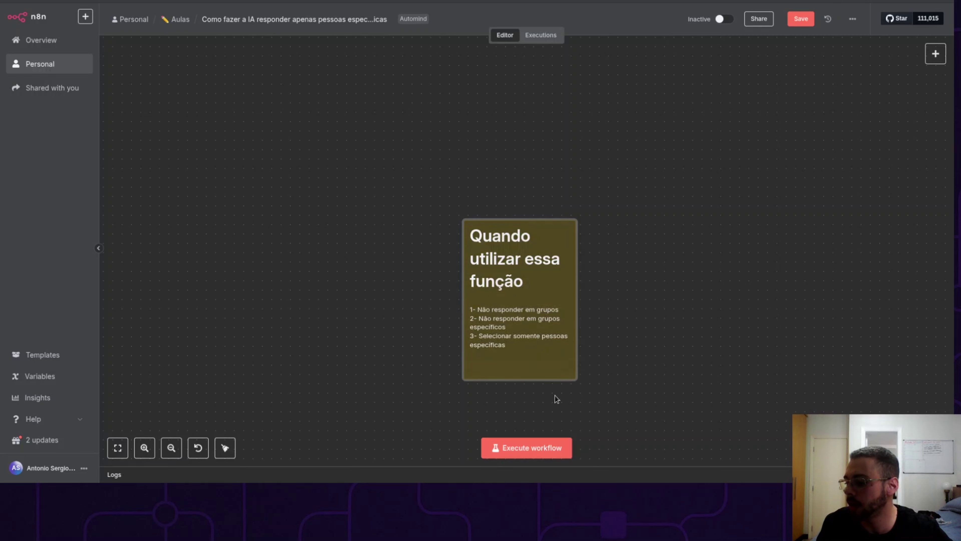
Add a fourth line to the sticky note's list, beginning "4- Roteamento difernete para cad".
double_click(536, 354)
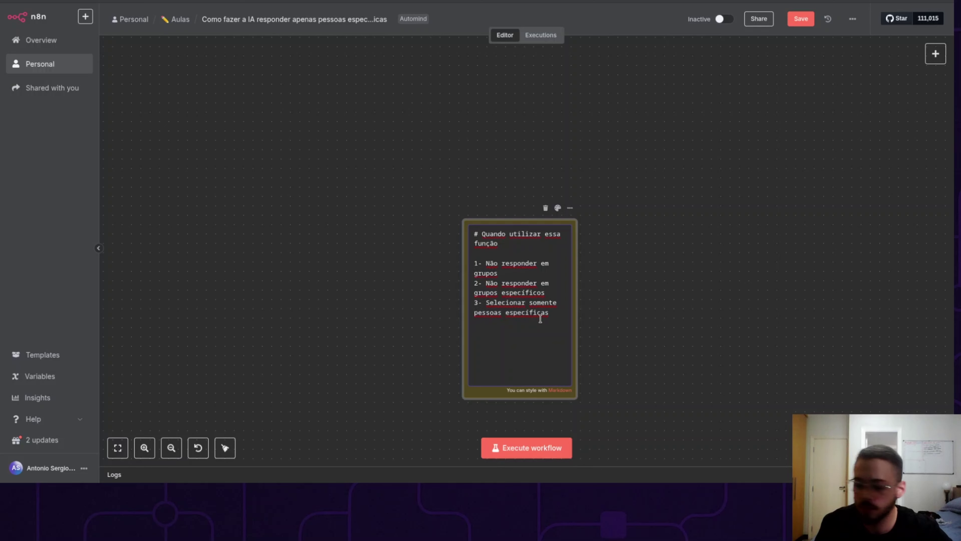
key("Return")
type("4")
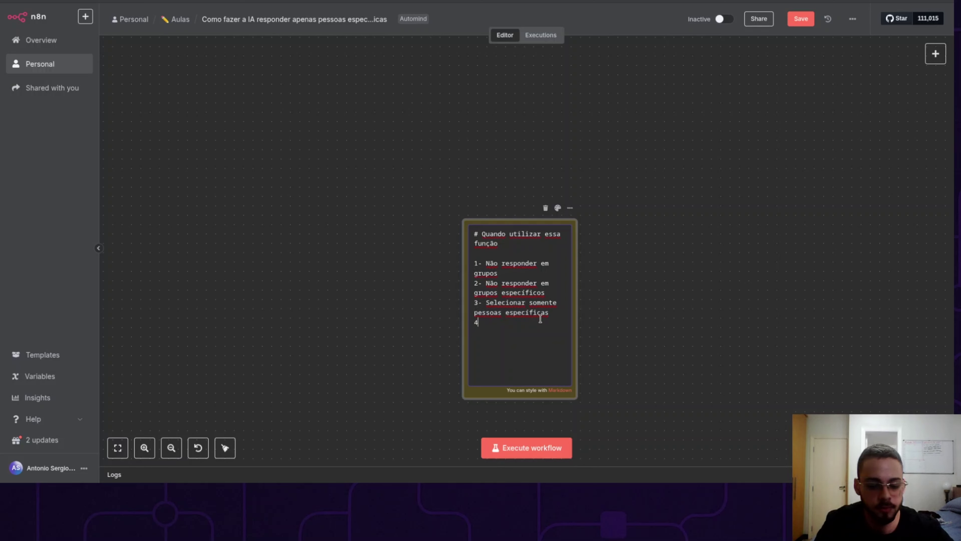
type("- T")
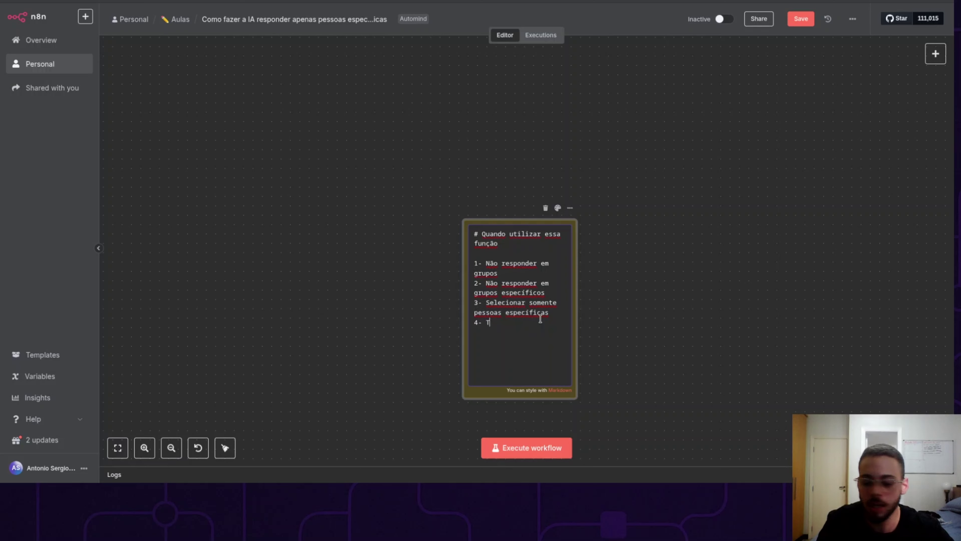
key("BackSpace")
type("Rote")
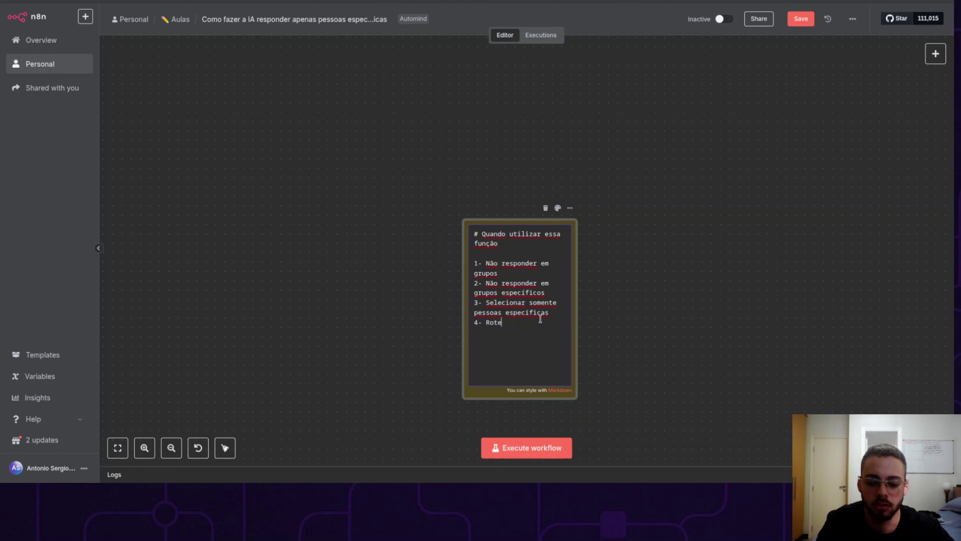
type("amento")
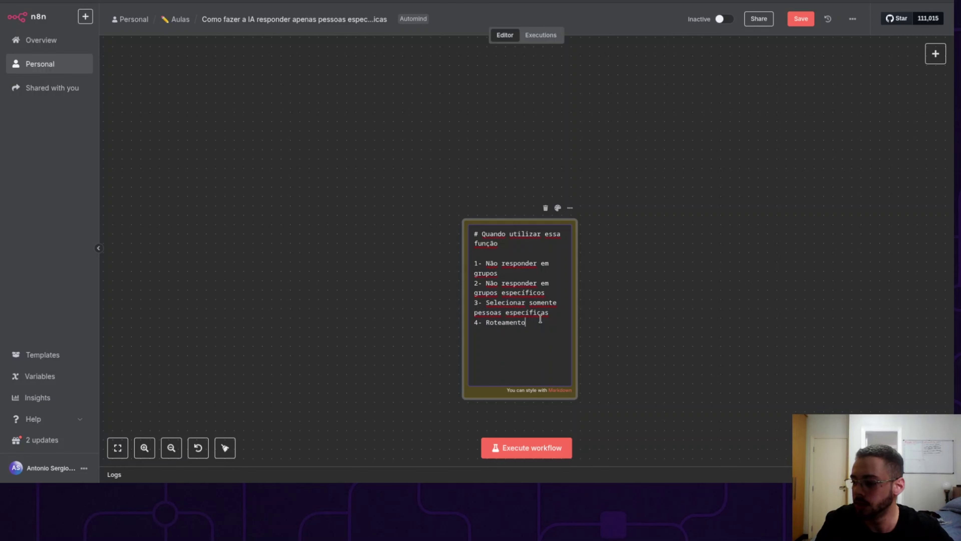
type(" dif")
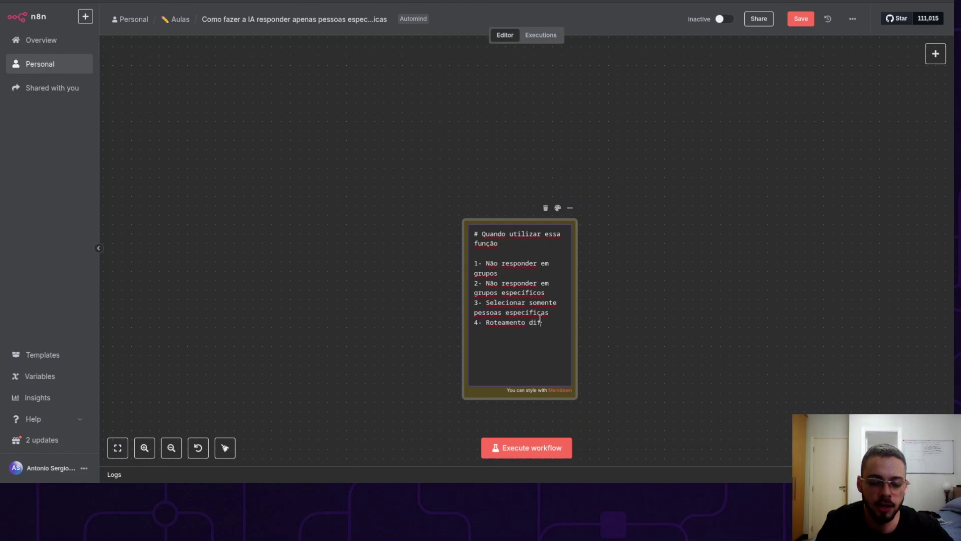
type("ernete para cad")
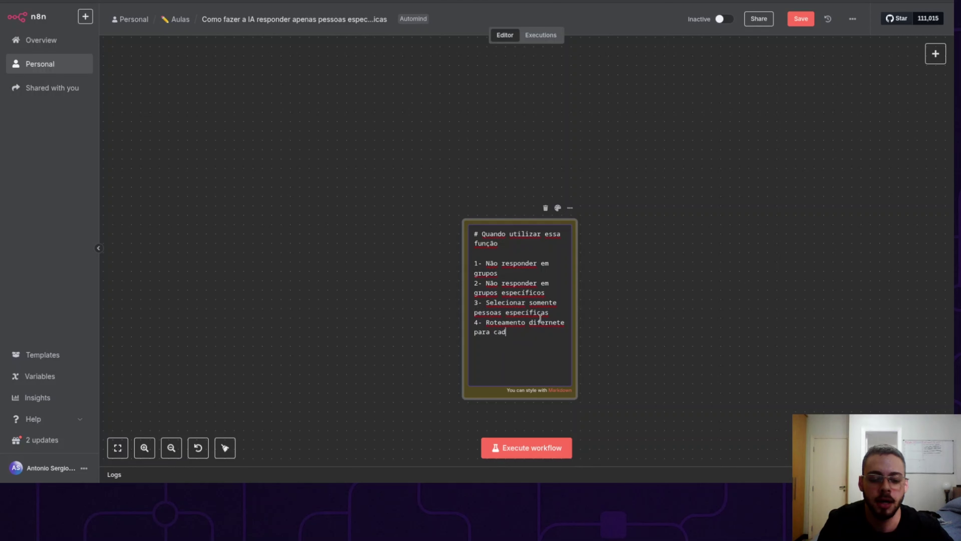
type("da grupo/pe")
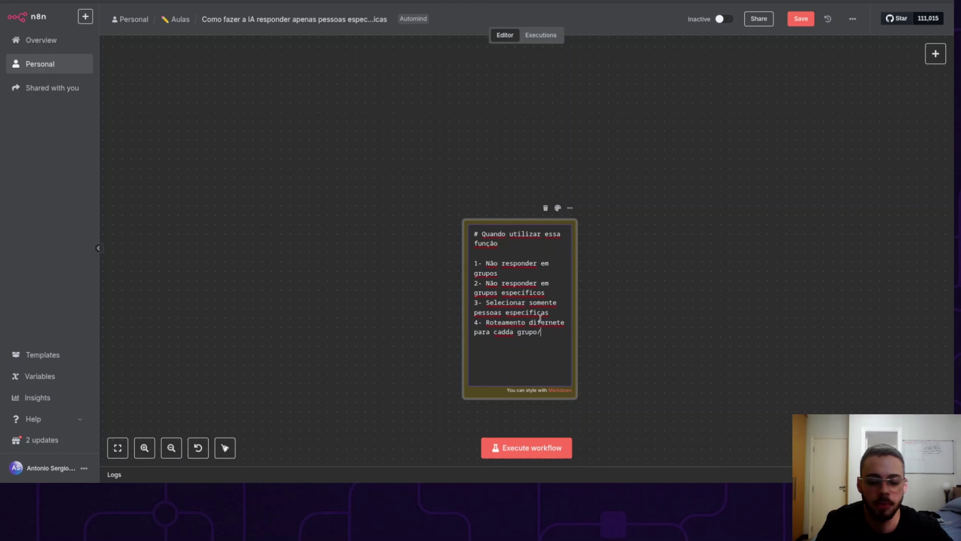
key("BackSpace")
key("BackSpace")
key("BackSpace")
key("BackSpace")
key("BackSpace")
key("BackSpace")
key("BackSpace")
key("BackSpace")
key("BackSpace")
key("BackSpace")
key("BackSpace")
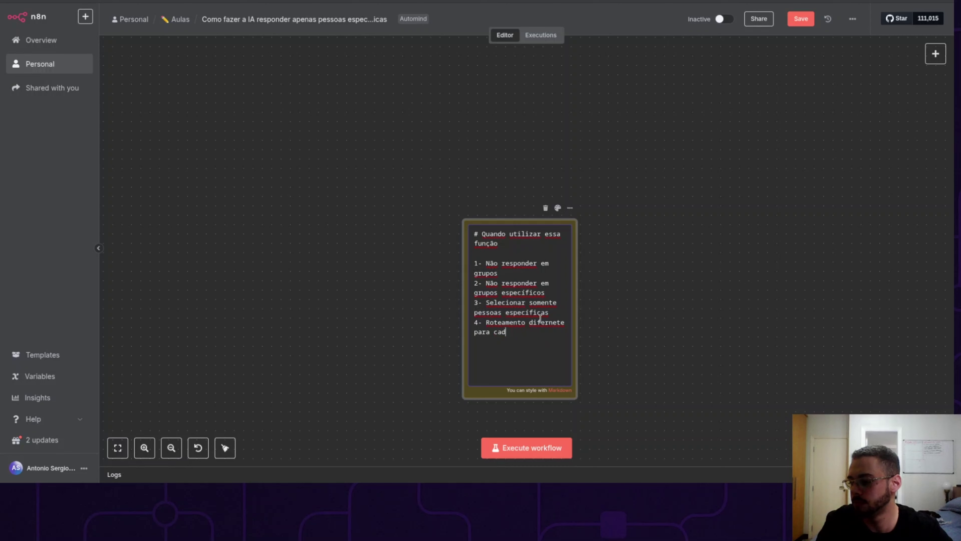
Complete list item 4 so that it ends with "cada pessoa/grupo" and finish editing the note.
type("a pessoa")
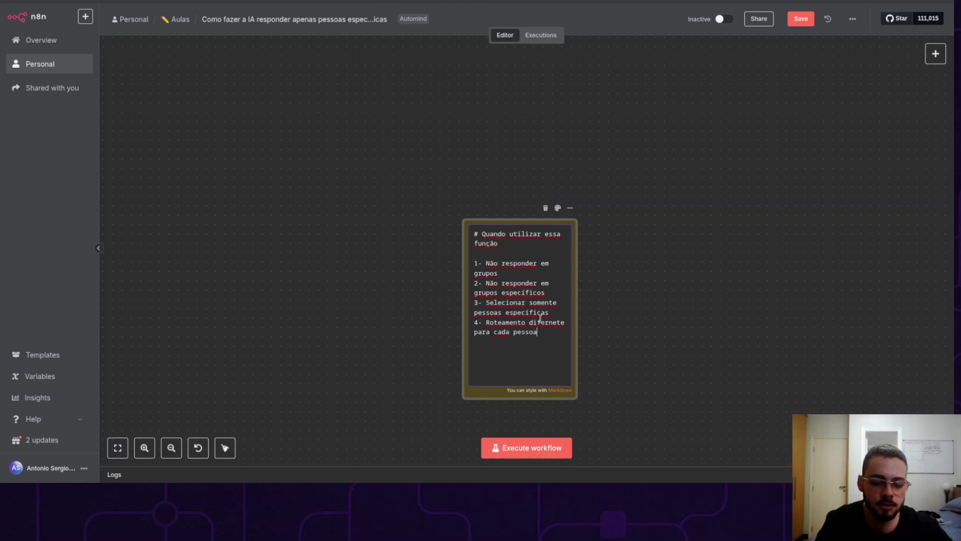
type("/g")
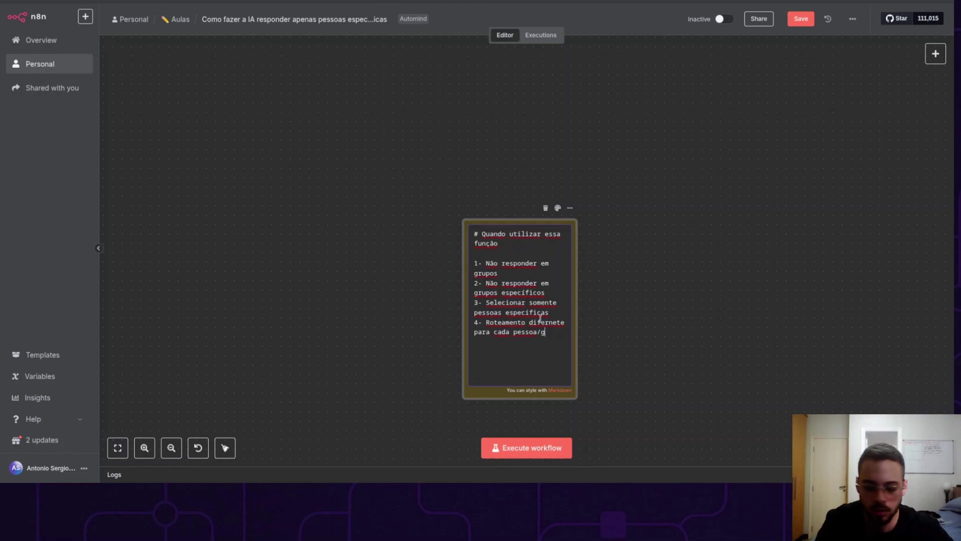
type("rupo")
left_click(606, 343)
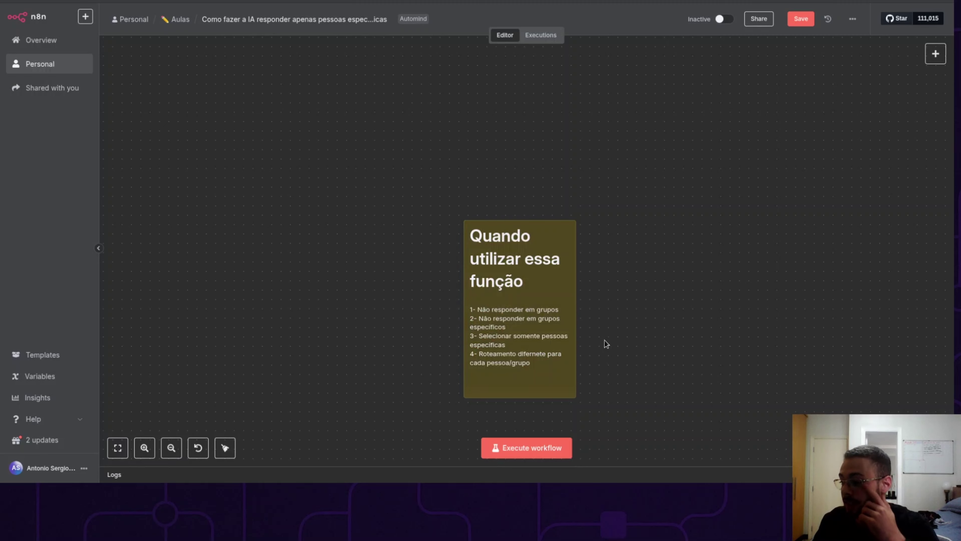
Widen the sticky note so that each list item fits on one line, and save the workflow.
left_click_drag(576, 284, 638, 304)
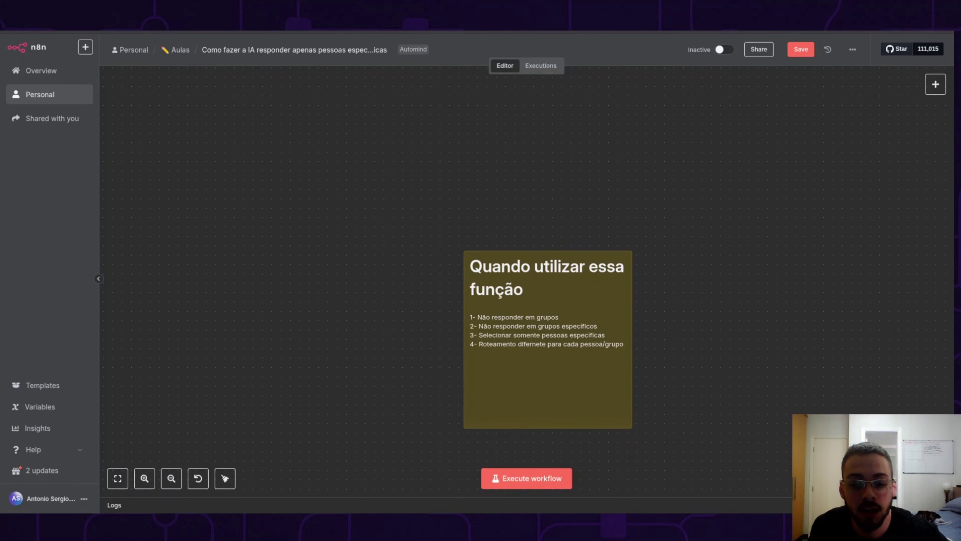
left_click(800, 50)
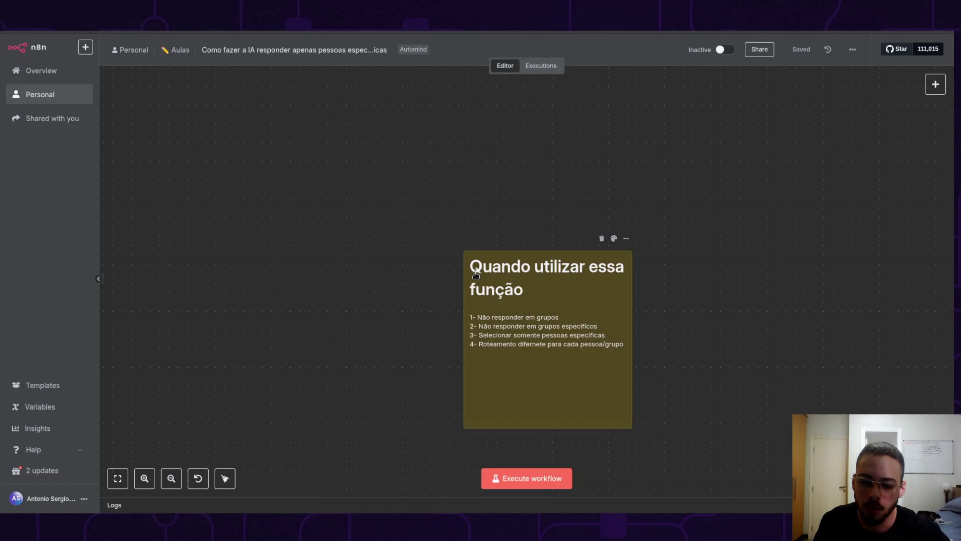
scroll(532, 307, "down", 5)
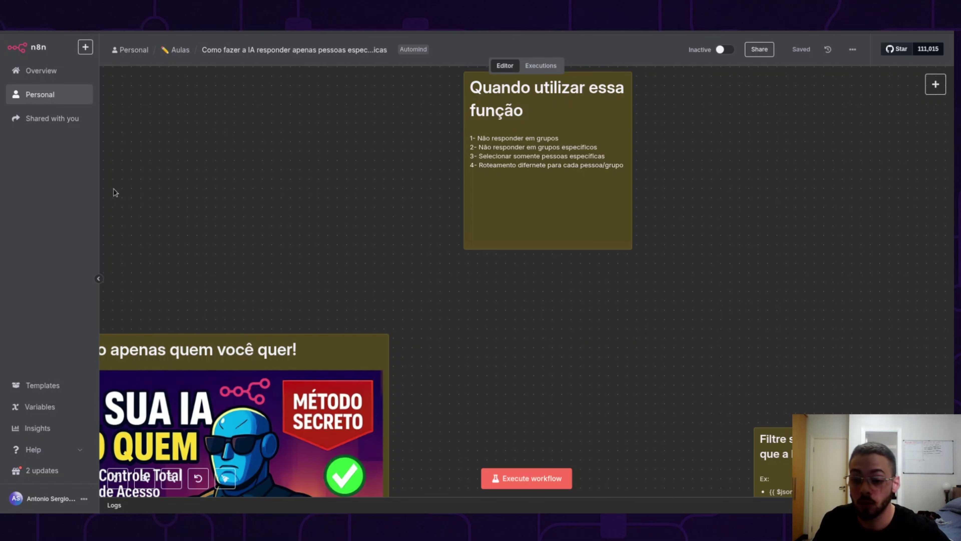
scroll(588, 243, "right", 3)
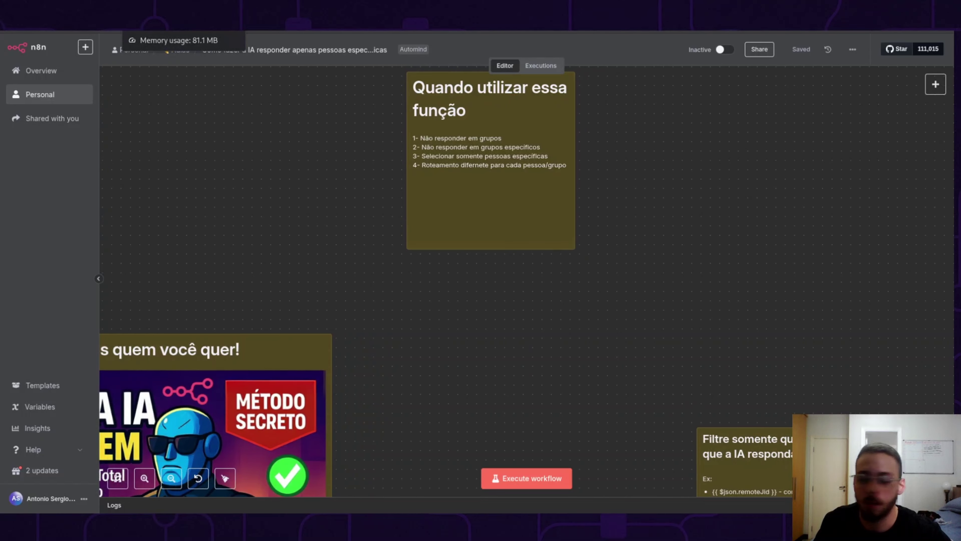
Switch to Evolution API, open the Agente instance's Comportamento settings and toggle the Ignorar Grupos option.
left_click(185, 23)
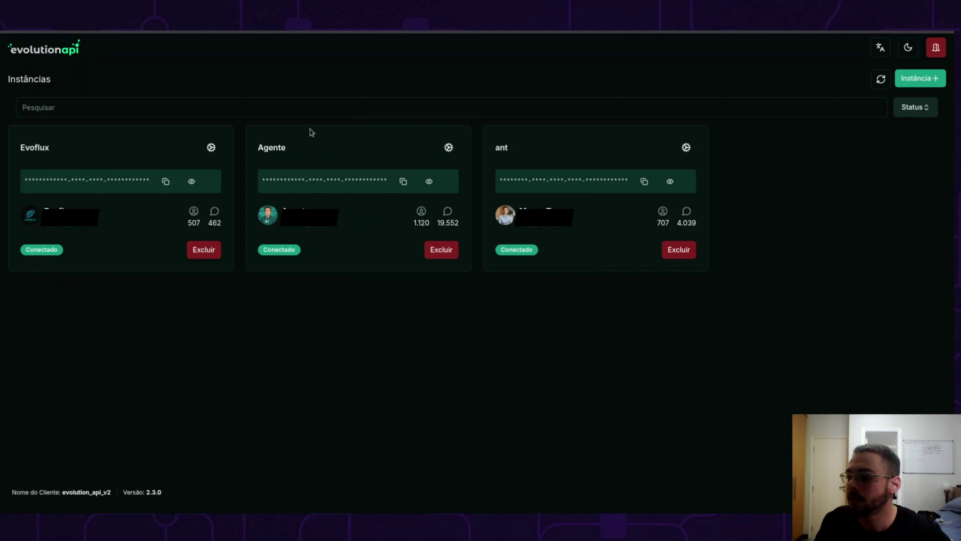
left_click(311, 144)
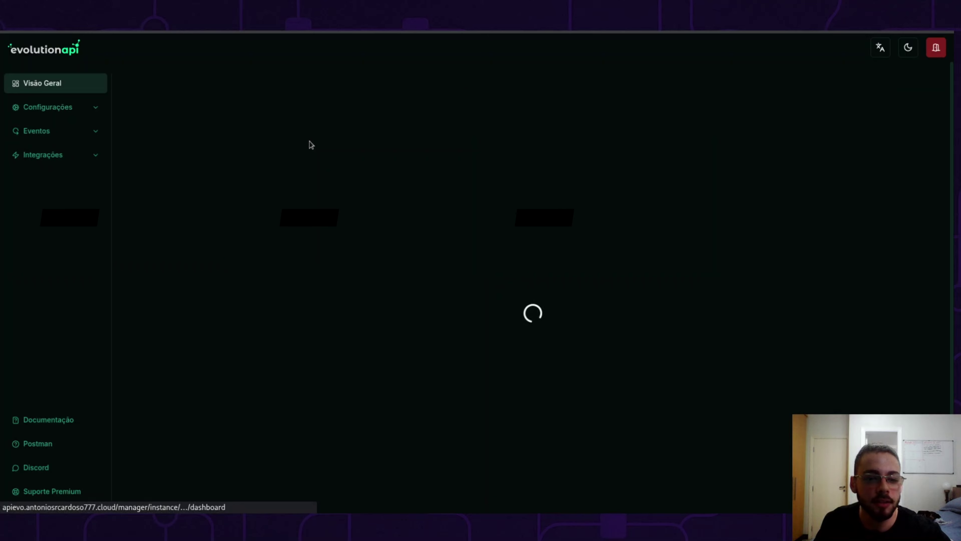
left_click(35, 109)
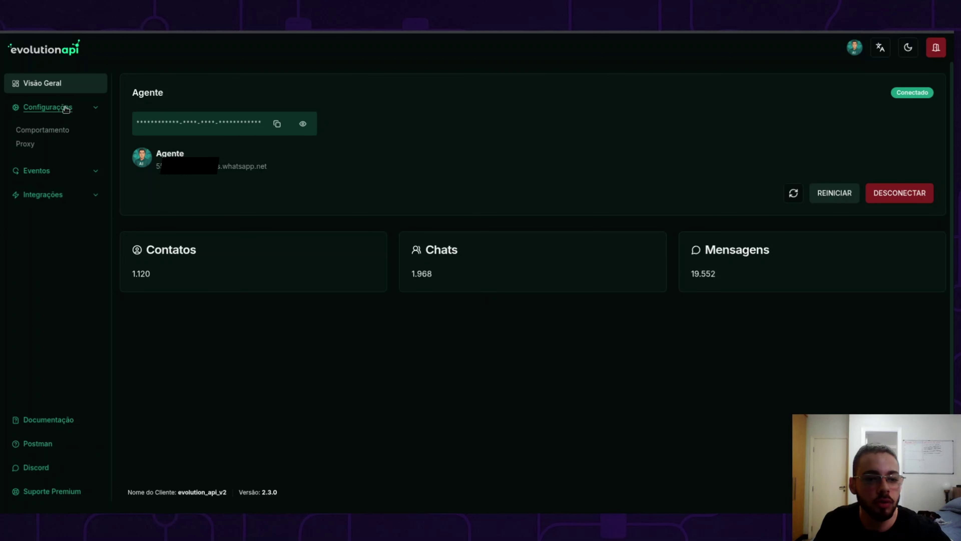
left_click(43, 131)
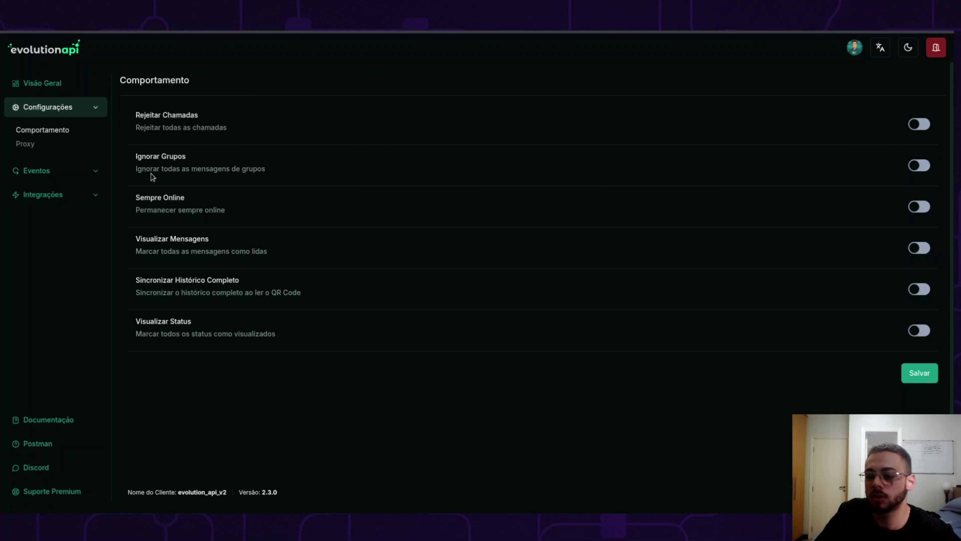
left_click(912, 165)
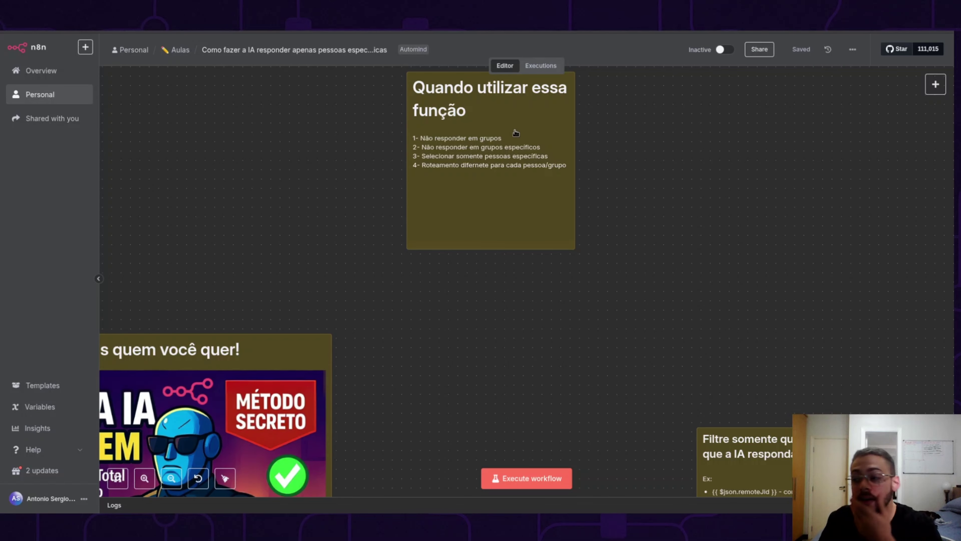
Back in the n8n workflow, open the Filter node and map the webhook's body.data.key.remoteJid as the condition's first value.
scroll(500, 166, "down", 10)
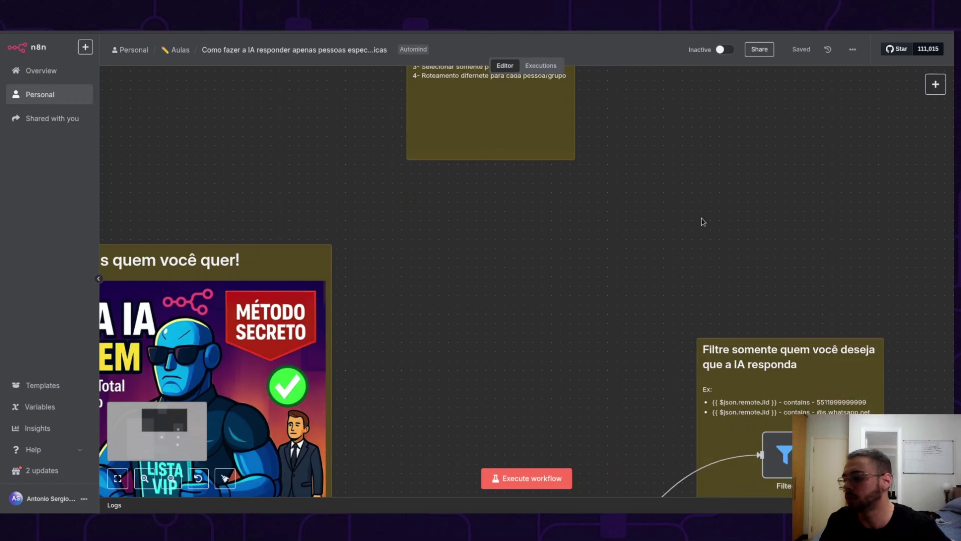
scroll(693, 226, "right", 5)
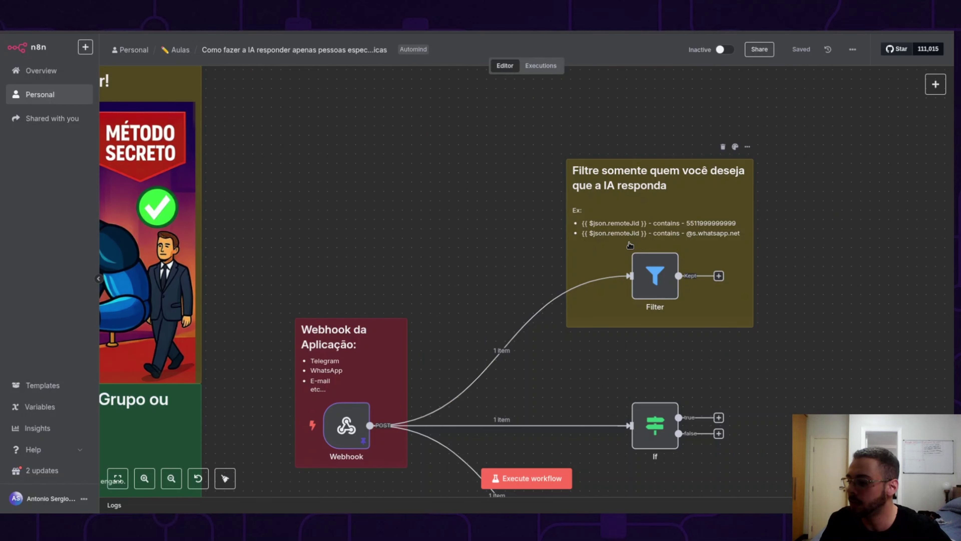
double_click(648, 275)
mouse_move(406, 114)
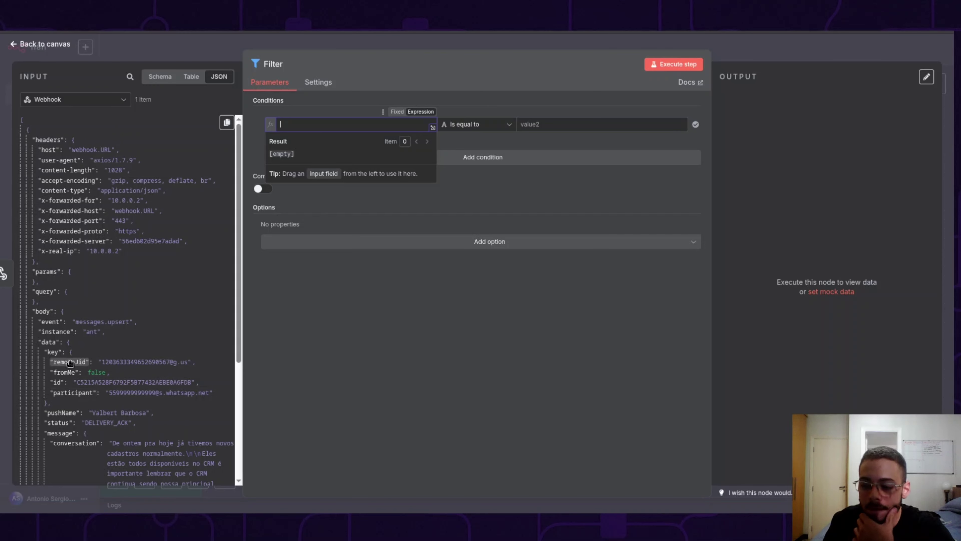
left_click_drag(69, 362, 325, 125)
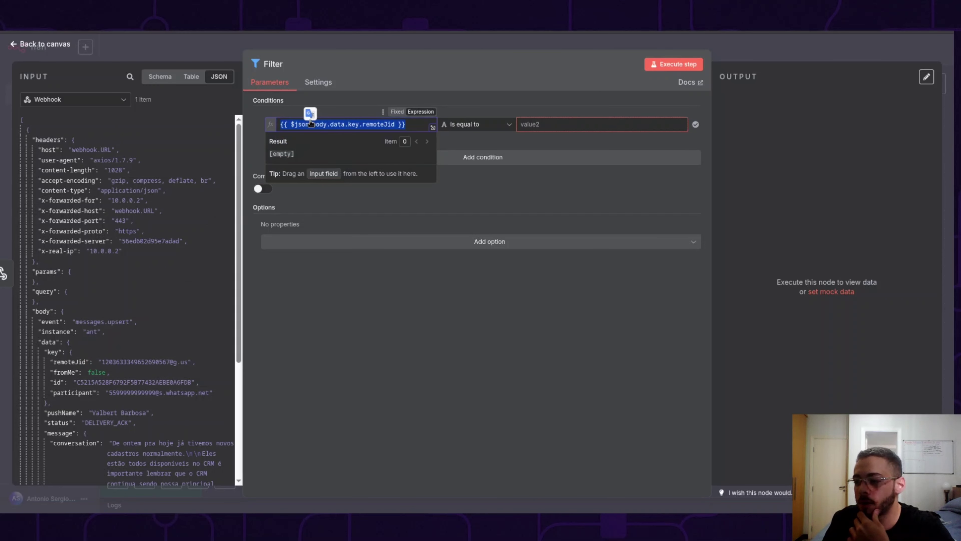
triple_click(329, 155)
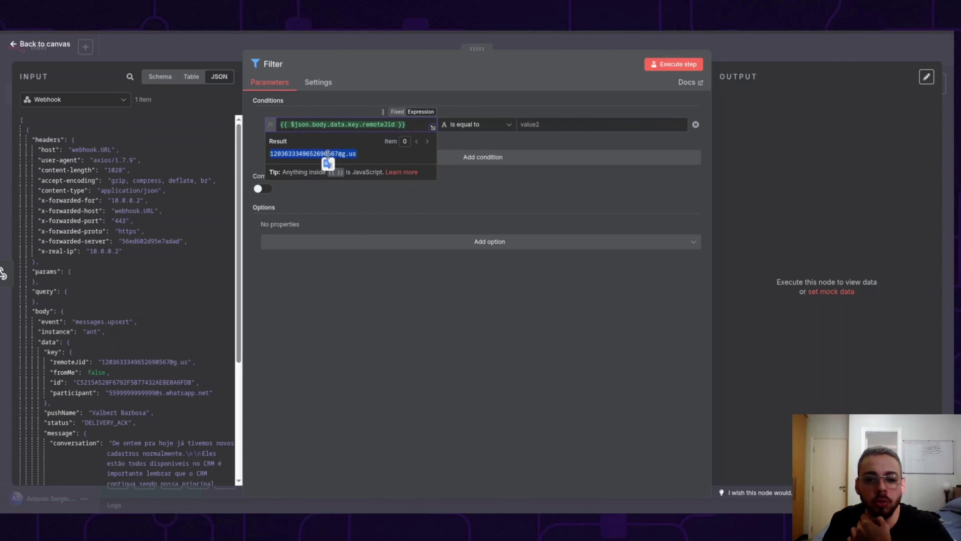
Make the Filter condition a string "contains" comparison with the value @s.whatsapp.net.
left_click(498, 125)
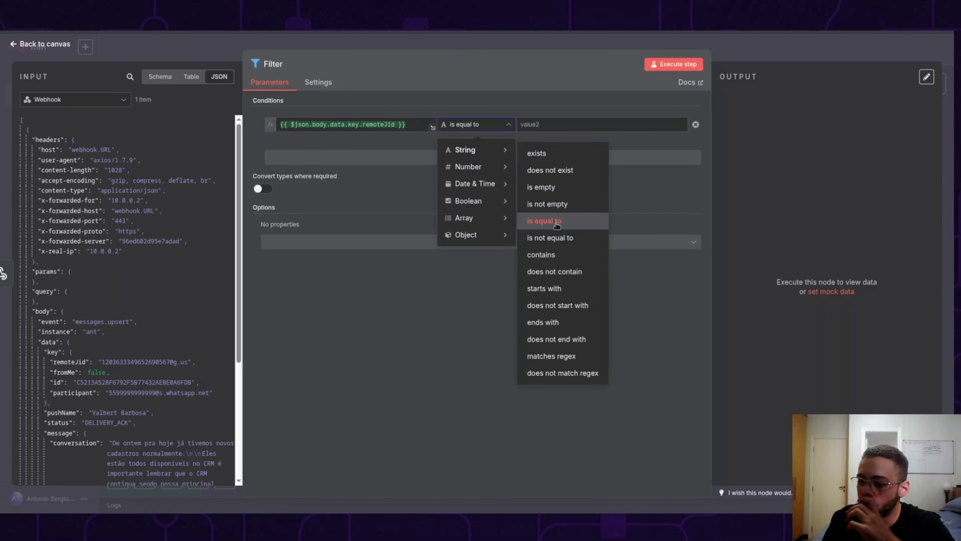
left_click(550, 255)
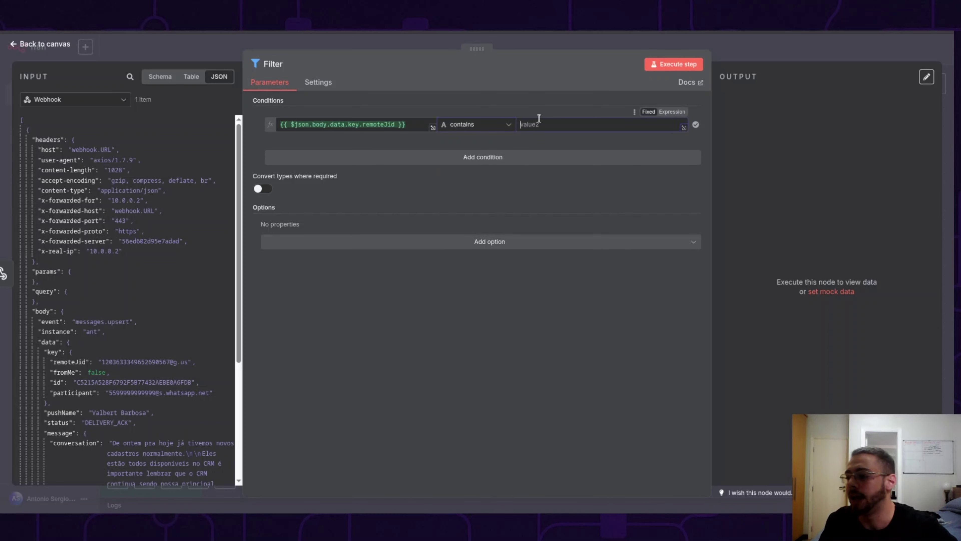
type("@.swhats")
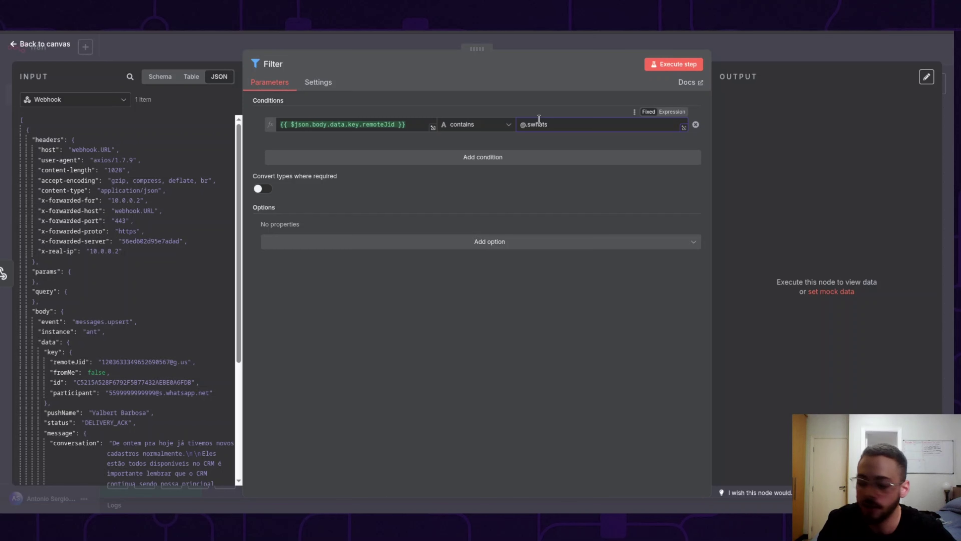
key("BackSpace")
key("BackSpace")
key("BackSpace")
type("s")
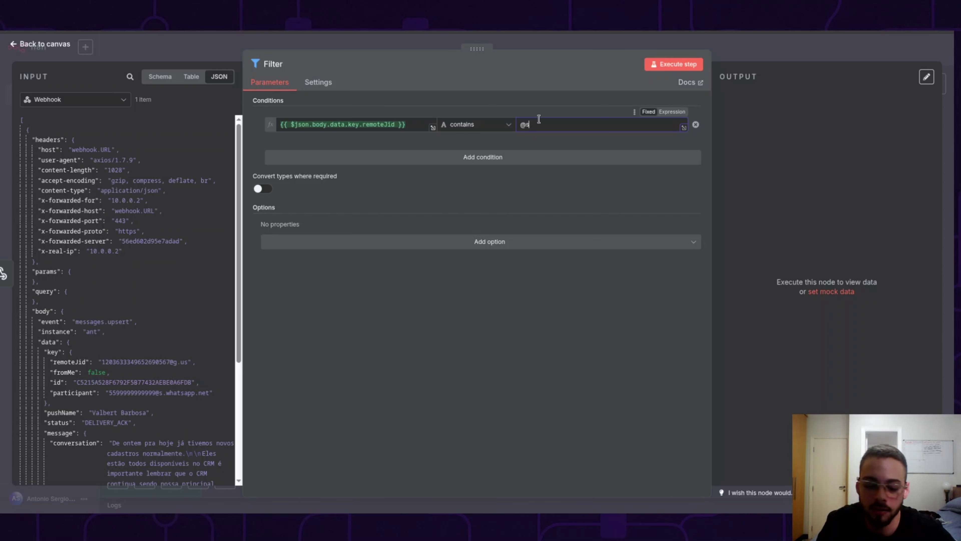
type(".whatsapp.net")
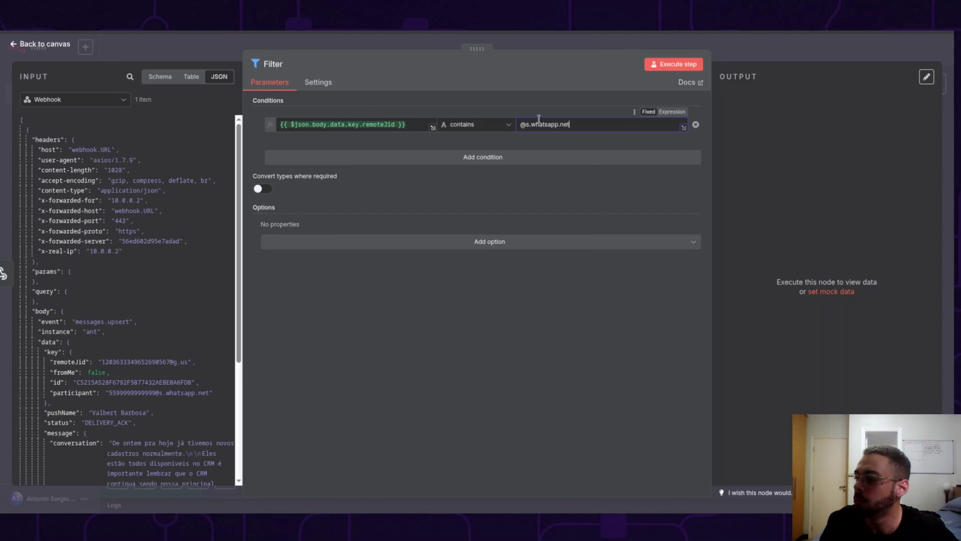
left_click(543, 100)
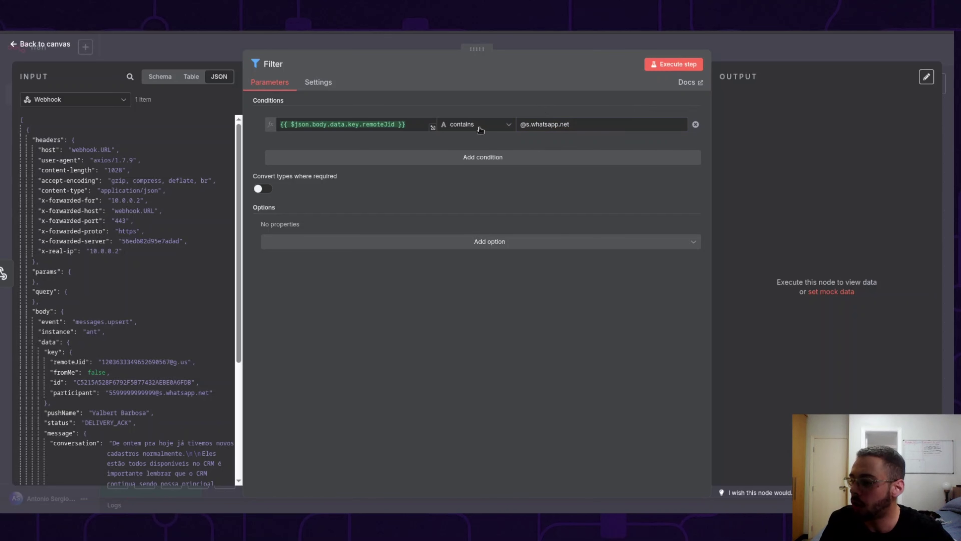
Return to the canvas, execute the workflow and select the Filter node.
left_click(772, 39)
scroll(553, 407, "down", 5)
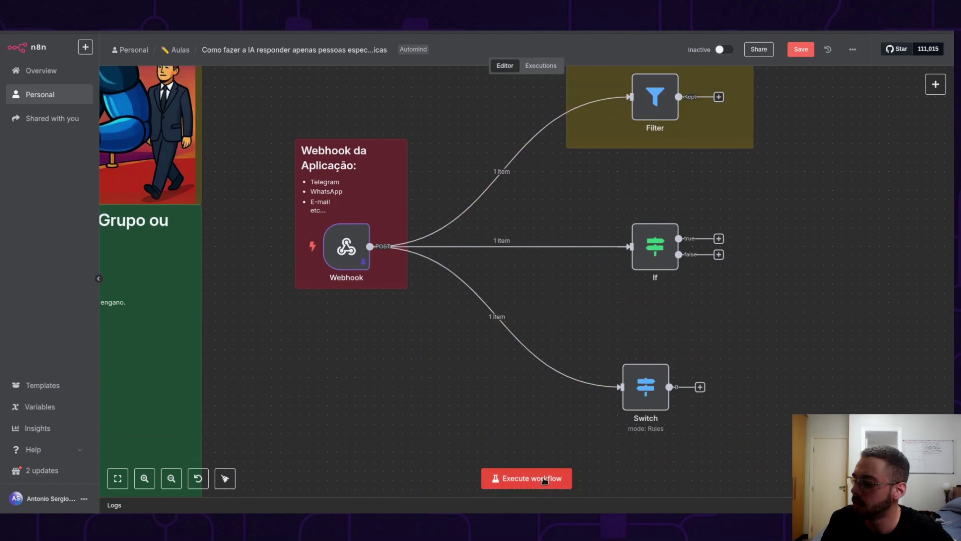
left_click(551, 484)
scroll(700, 264, "up", 5)
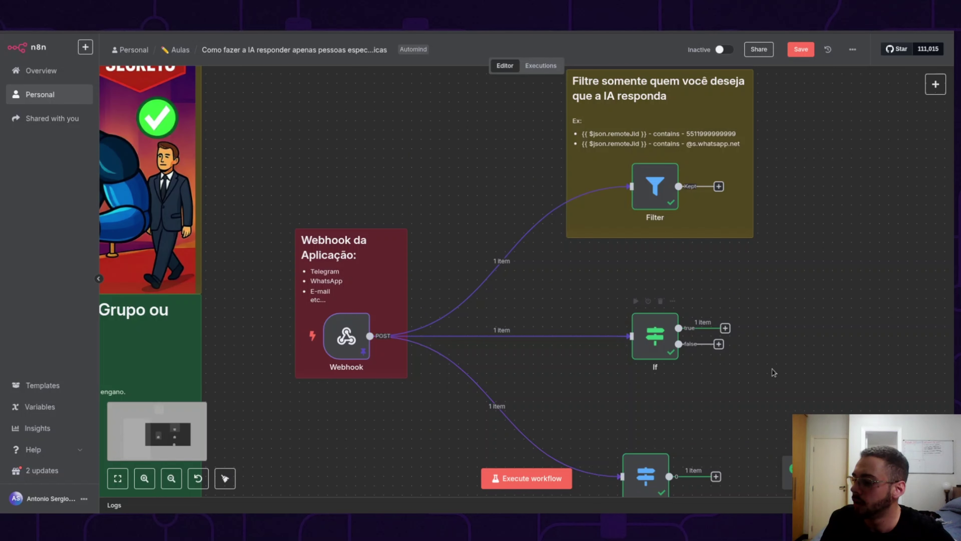
left_click(658, 284)
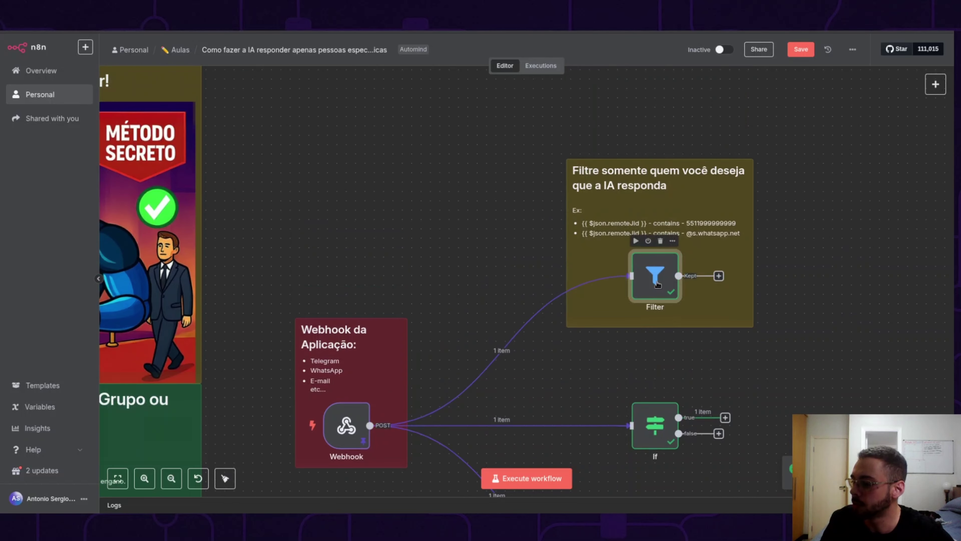
In the Filter node, change the remoteJid condition to a string "starts with" comparison with the value 55, and return to the canvas.
double_click(657, 283)
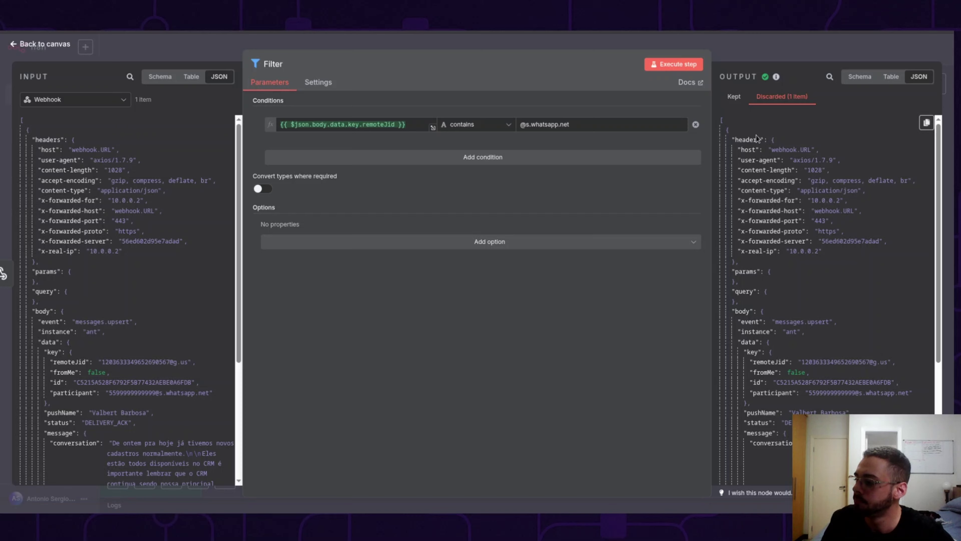
left_click(719, 48)
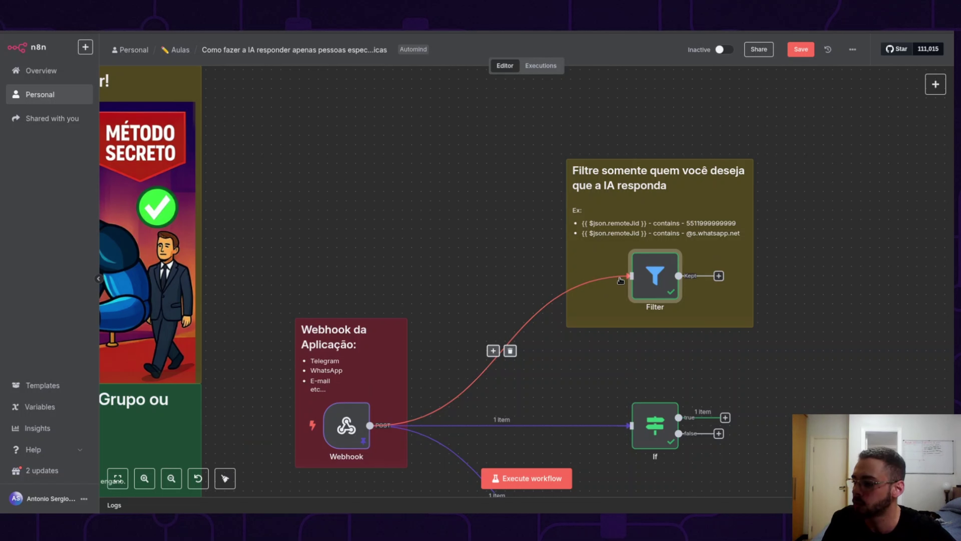
double_click(649, 285)
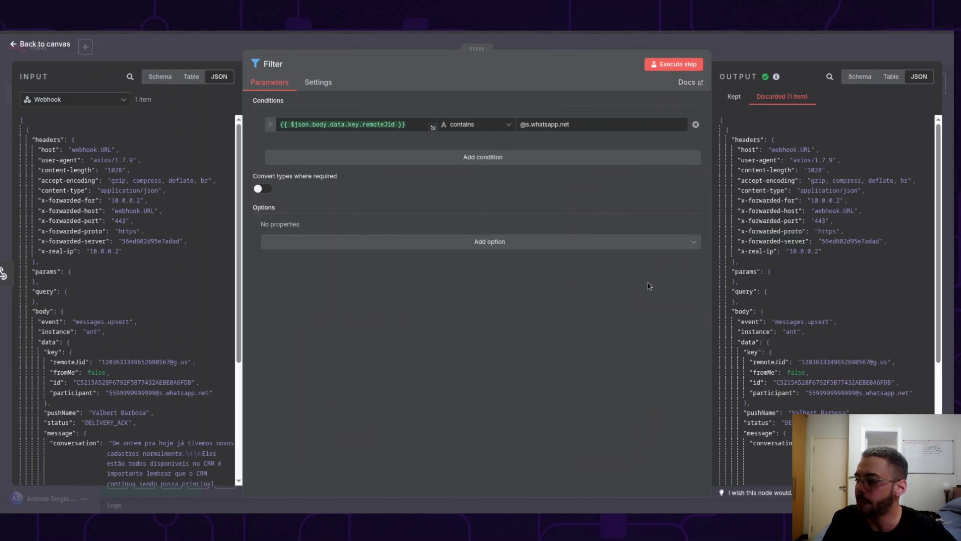
triple_click(578, 119)
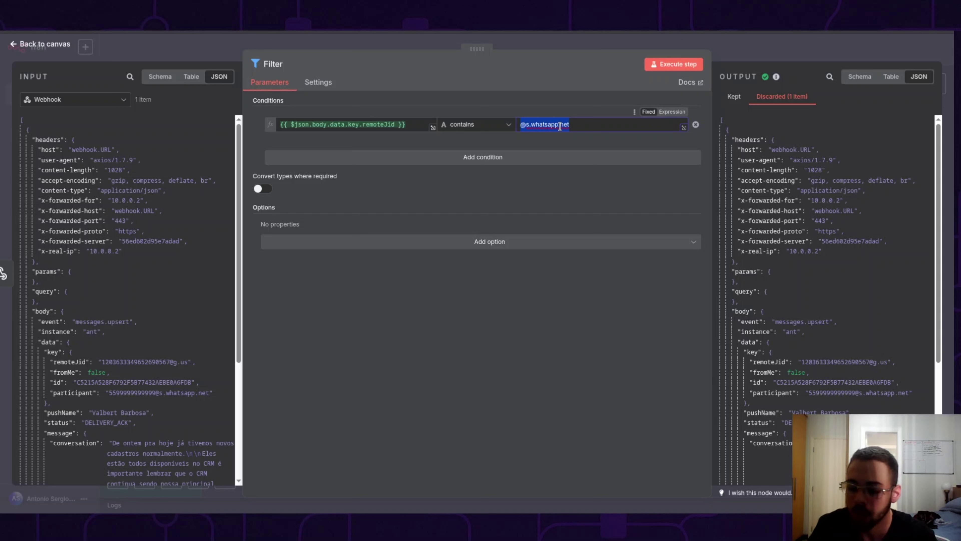
type("55")
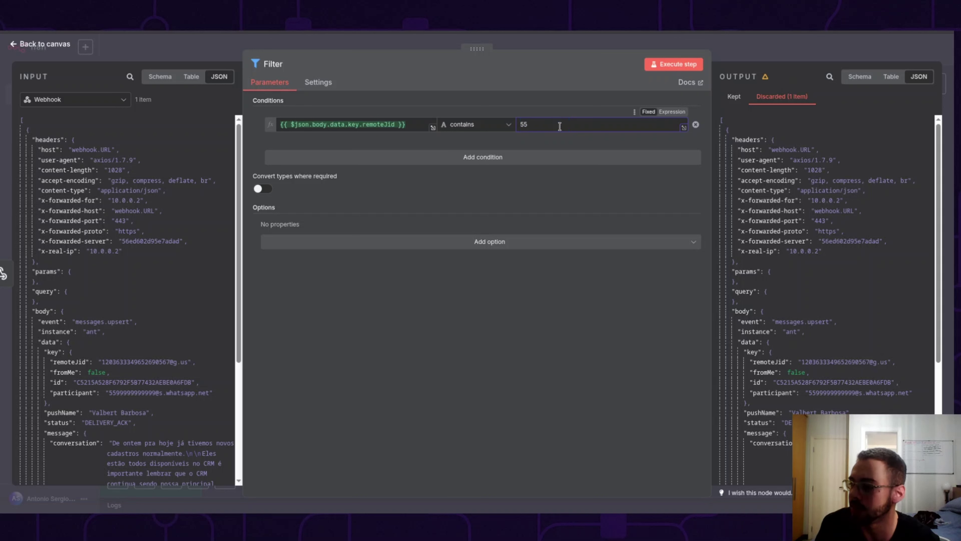
left_click(508, 125)
mouse_move(502, 170)
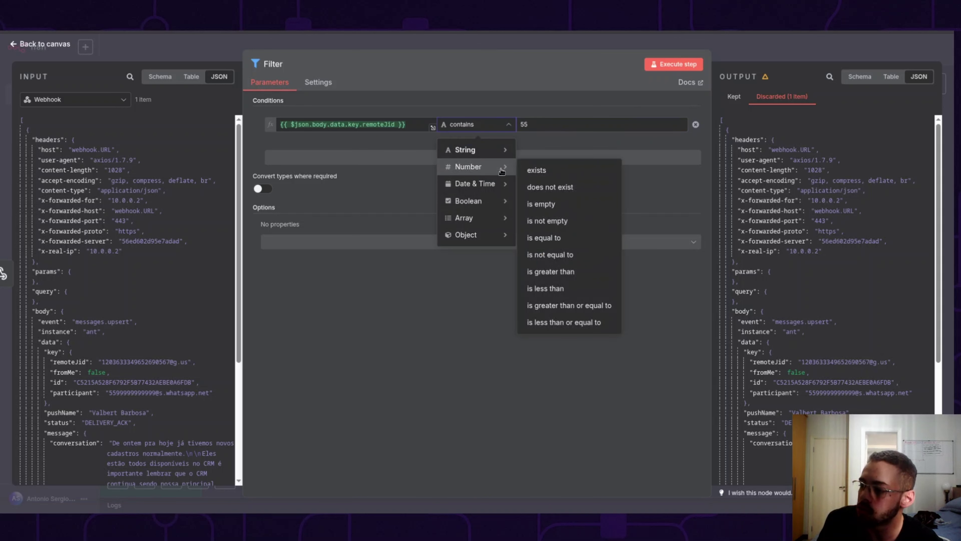
mouse_move(501, 201)
mouse_move(505, 218)
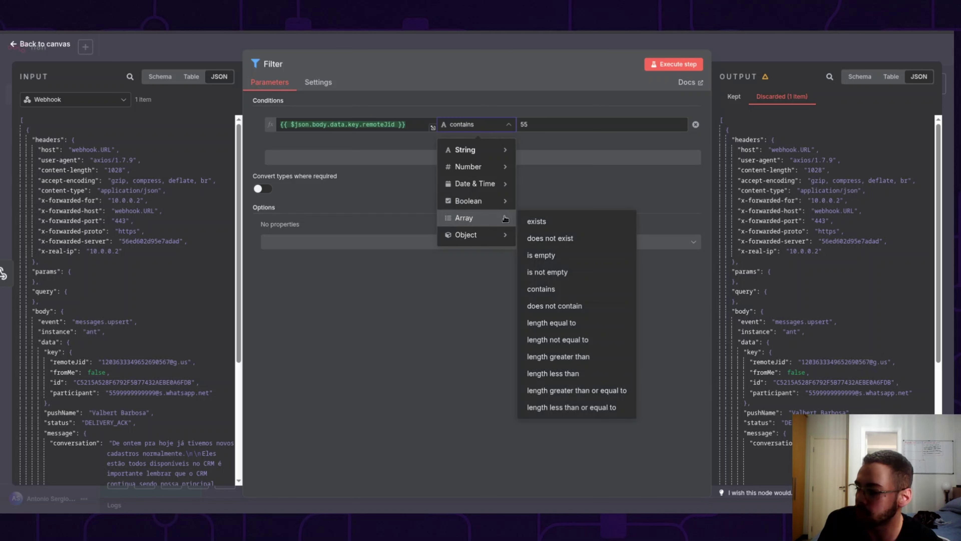
mouse_move(503, 151)
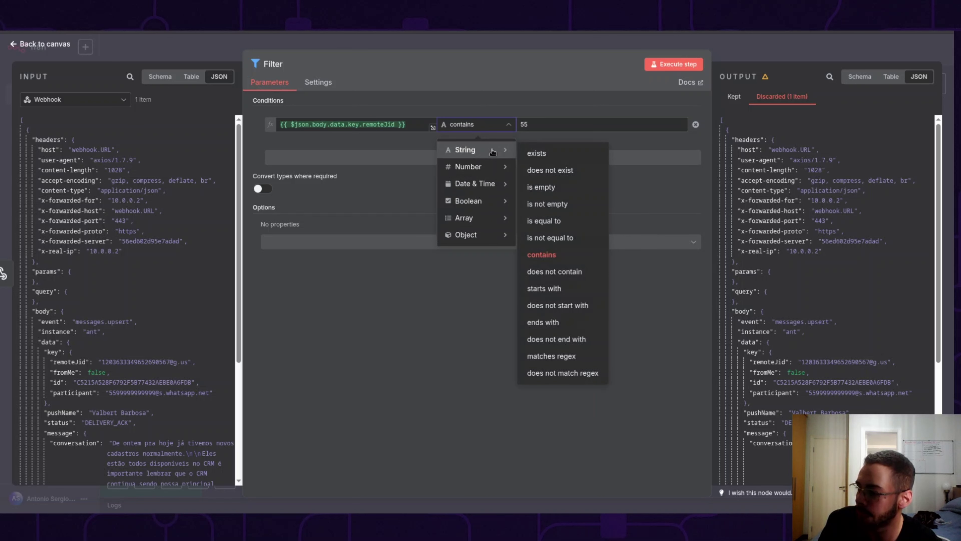
left_click(556, 288)
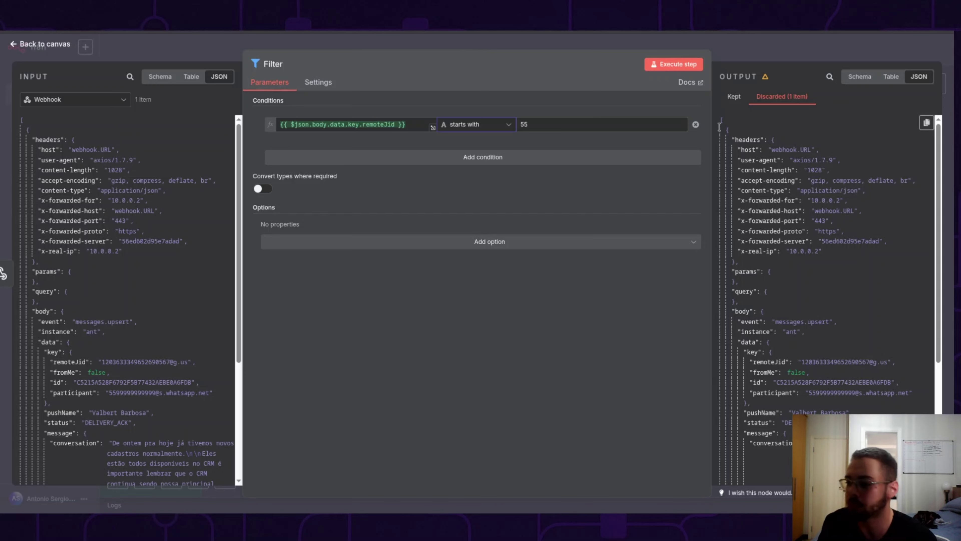
left_click(810, 47)
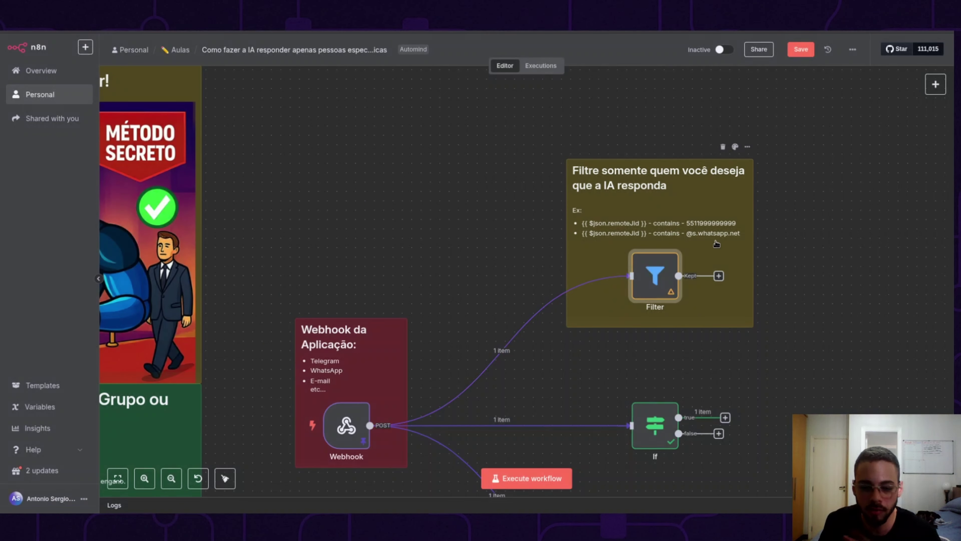
Reopen the Filter node and add a second AND condition with {{ $json.body.data.key.remoteJid }} as its first value.
double_click(661, 282)
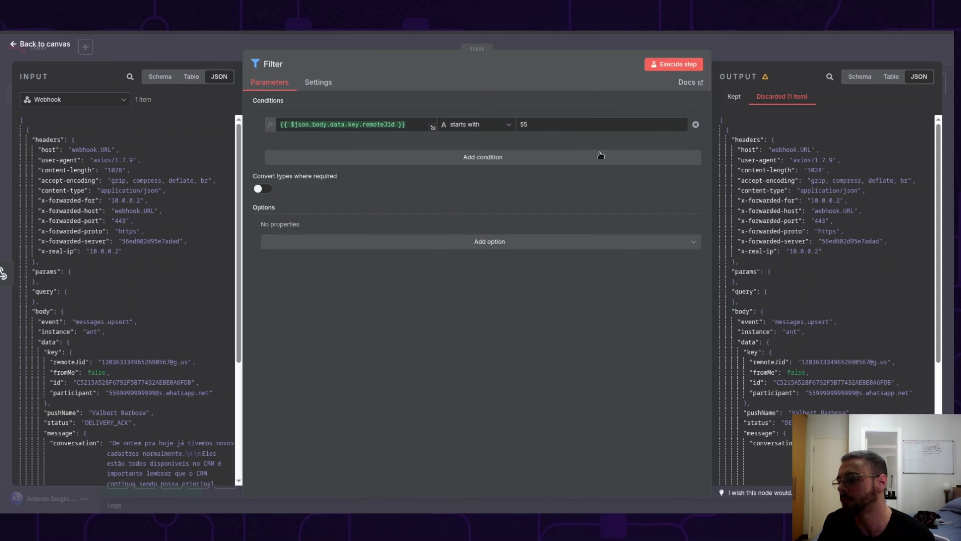
left_click(442, 163)
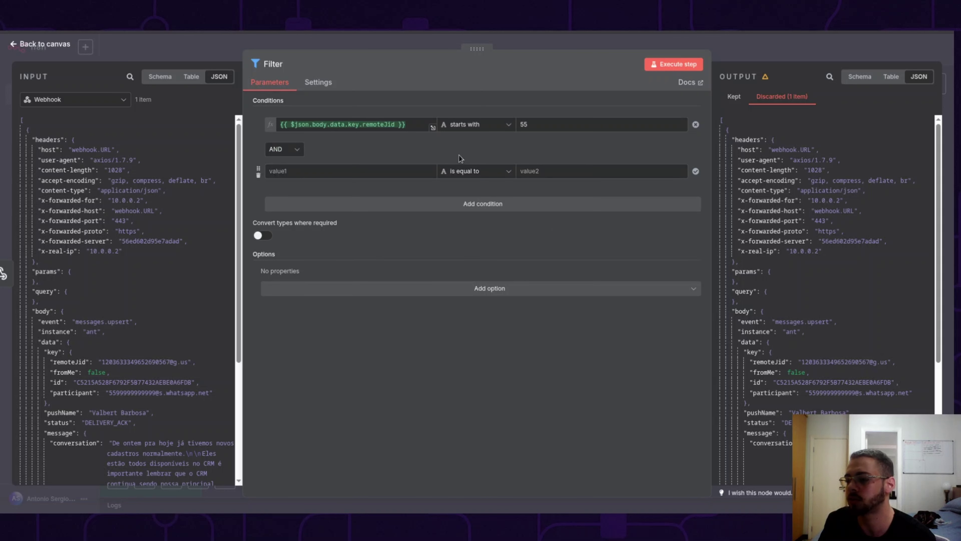
left_click(273, 151)
left_click(348, 126)
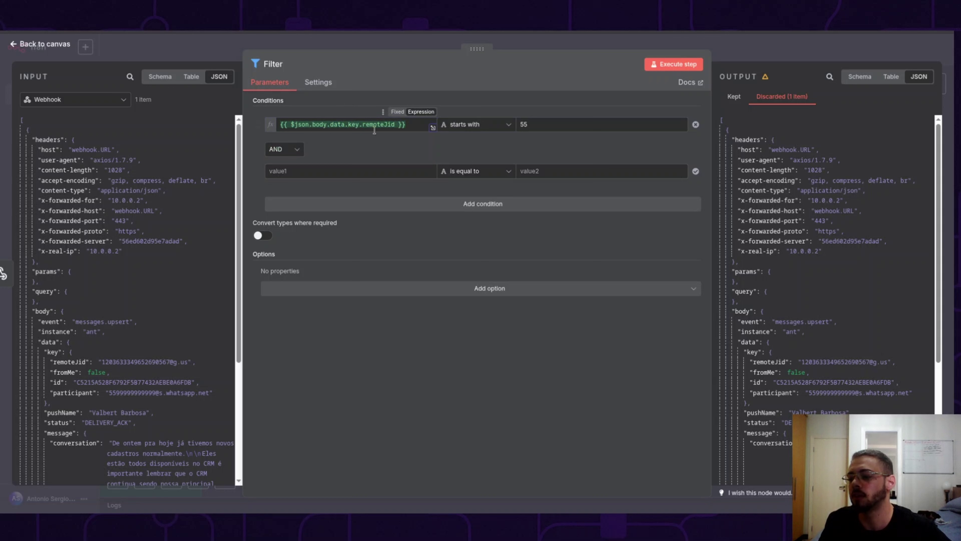
left_click(414, 171)
type("{{ $json.body.data.key.remoteJid }}")
Make the second Filter condition a string "contains" comparison with @s.whatsapp.net and return to the canvas.
left_click(460, 171)
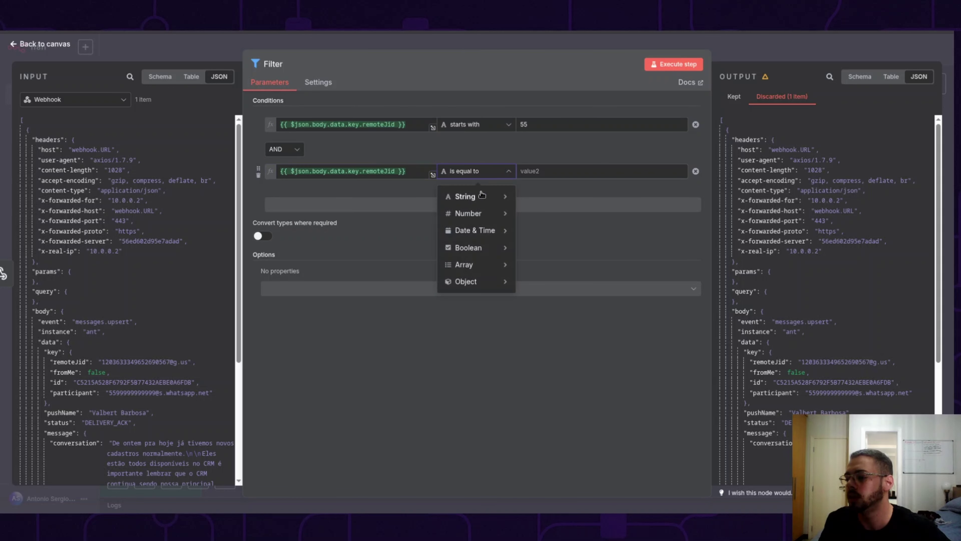
mouse_move(473, 197)
left_click(556, 301)
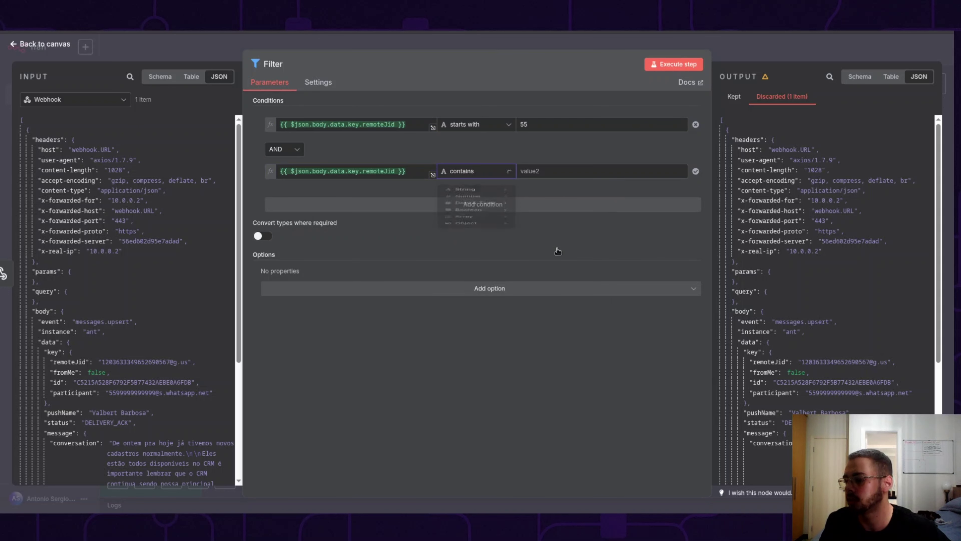
left_click(546, 172)
type("@s.whatsapp")
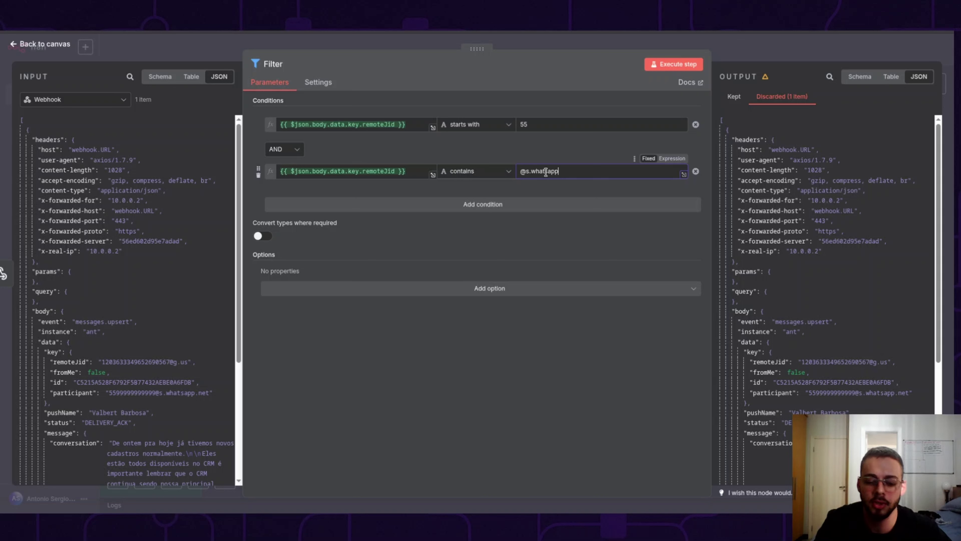
type(".net")
left_click(798, 52)
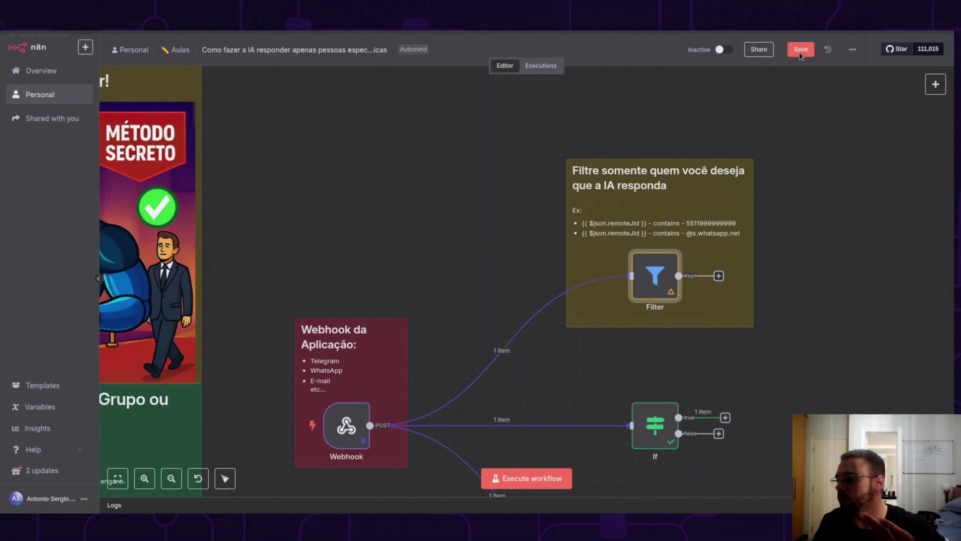
Review the use cases listed in the "Quando utilizar essa função" note on the canvas.
scroll(717, 297, "up", 4)
scroll(717, 297, "down", 4)
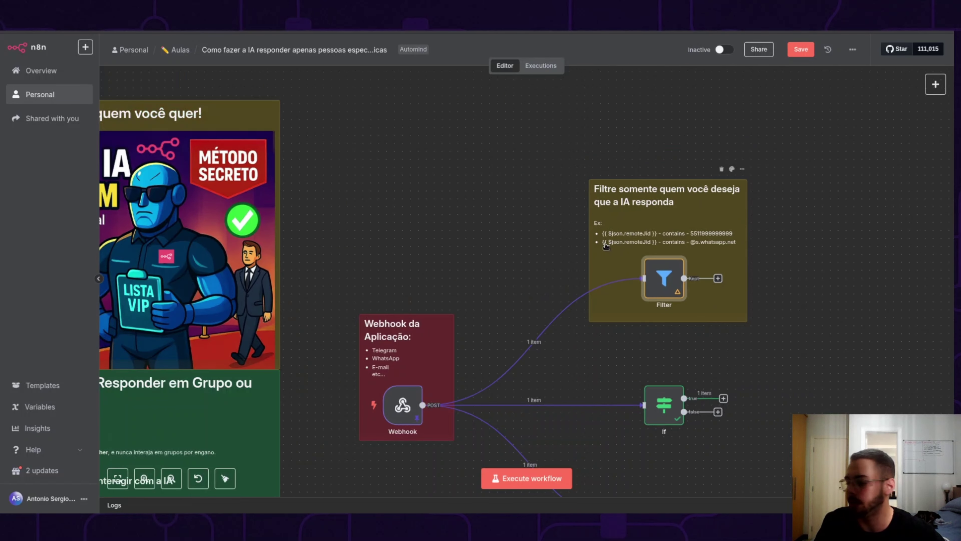
scroll(606, 246, "up", 2)
scroll(801, 253, "down", 2)
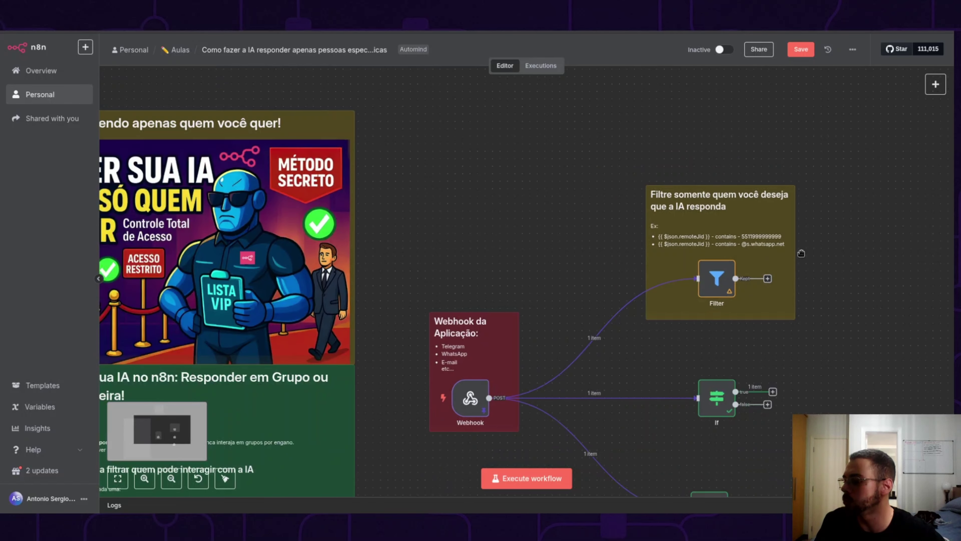
scroll(719, 246, "up", 6)
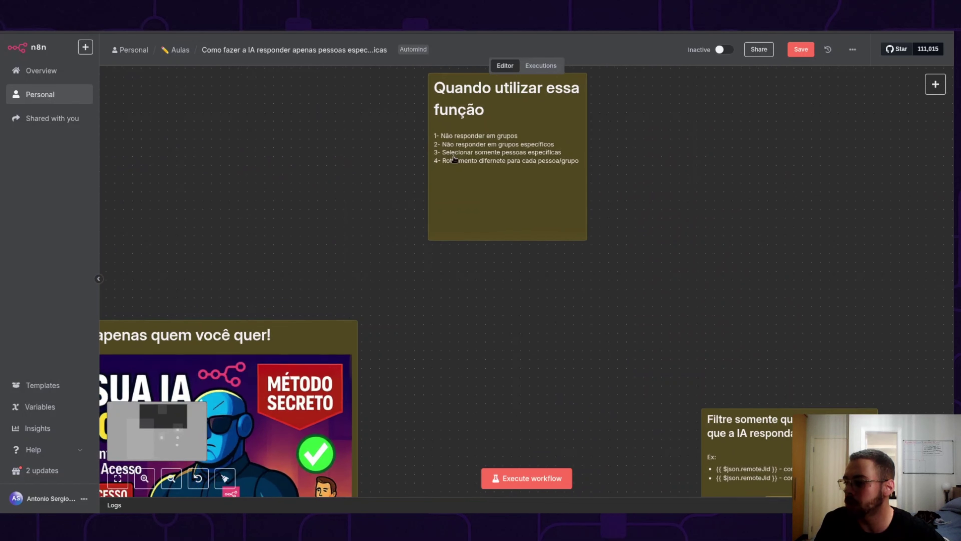
scroll(454, 159, "up", 2)
scroll(439, 205, "up", 3)
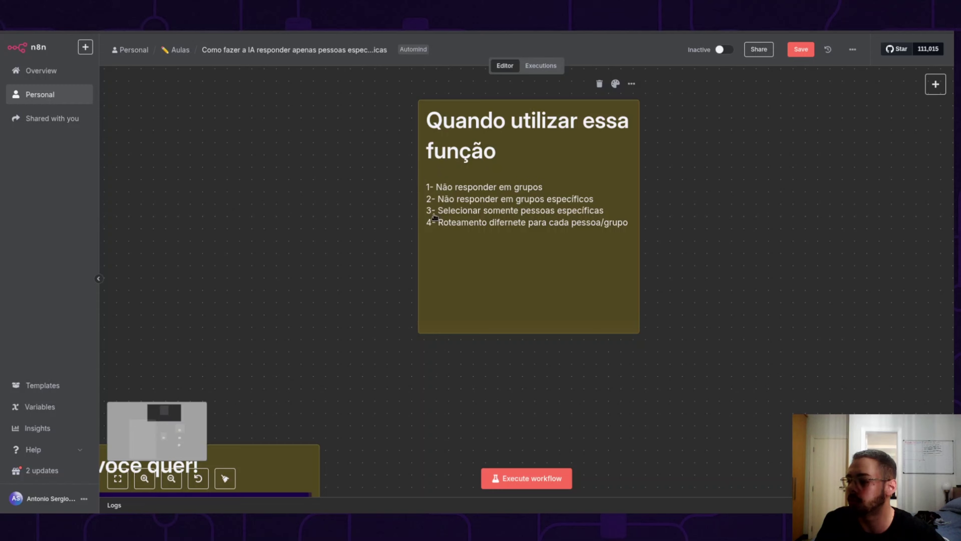
Examine the two conditions in the Filter node and look over the If and Switch branches below it.
scroll(605, 255, "down", 5)
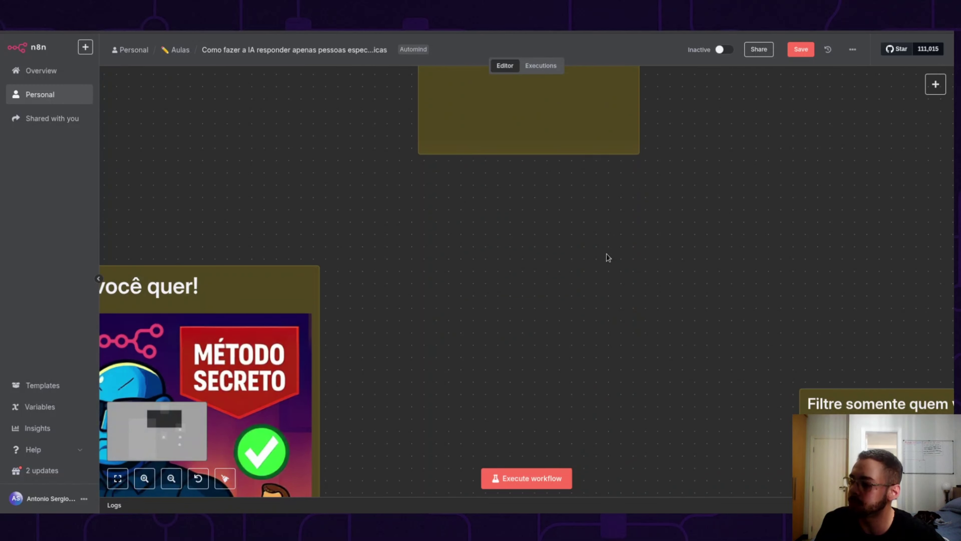
scroll(607, 258, "down", 10)
scroll(608, 258, "right", 9)
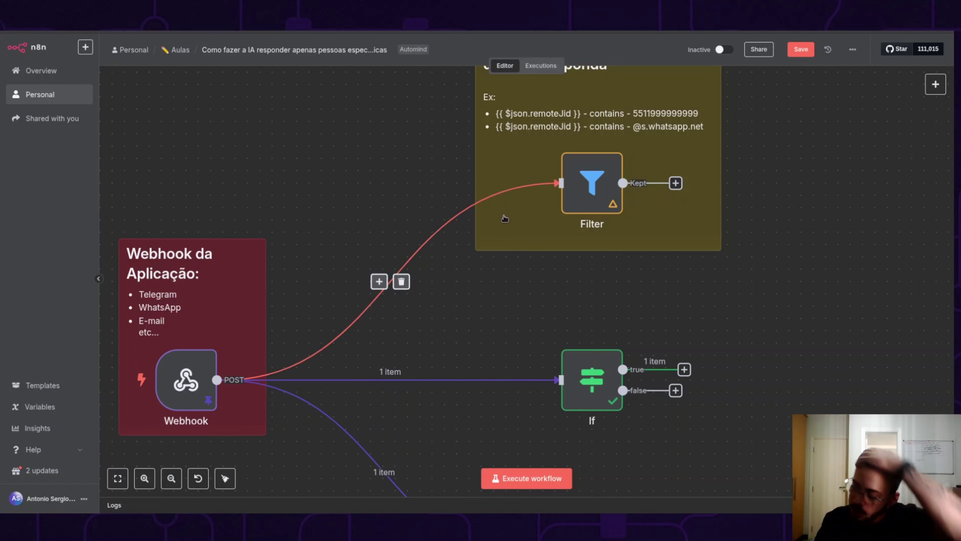
left_click(616, 163)
double_click(617, 164)
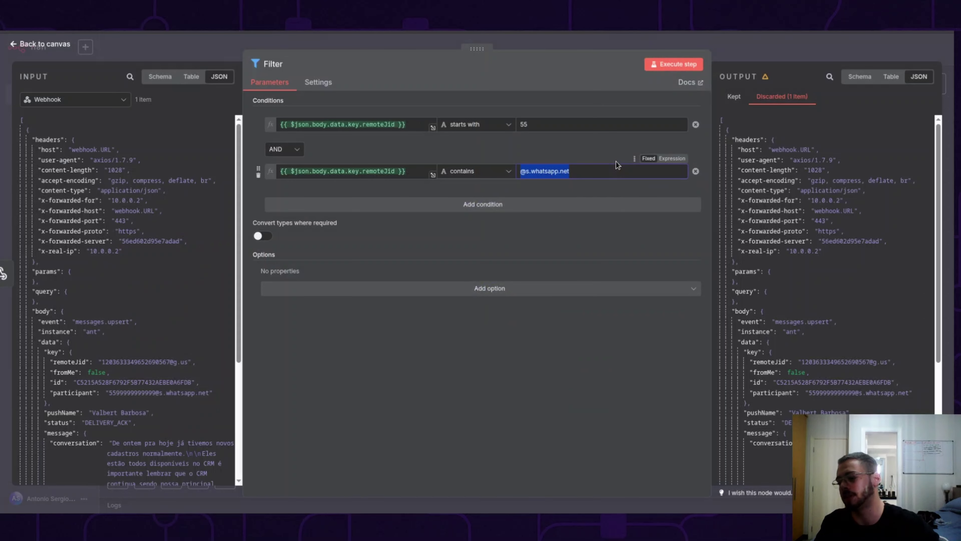
left_click(762, 56)
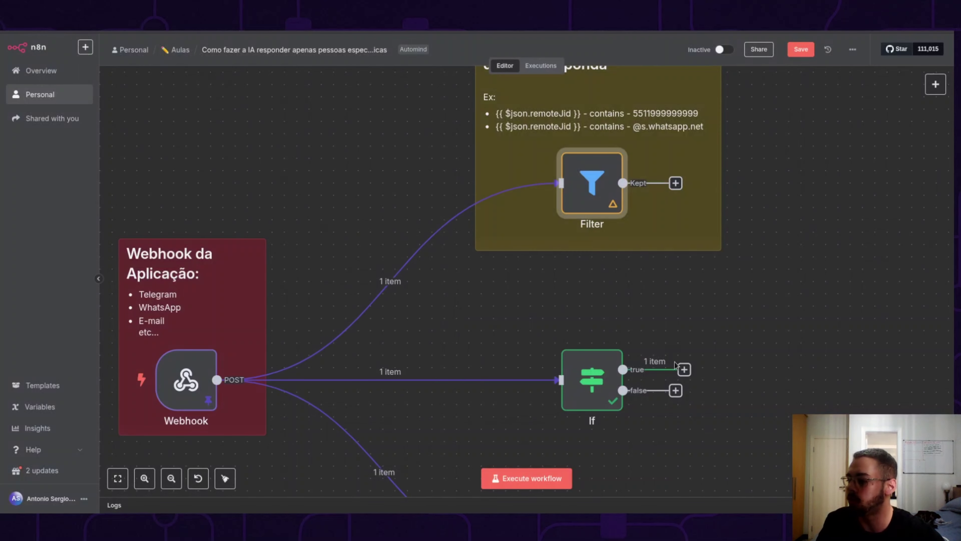
scroll(757, 394, "down", 5)
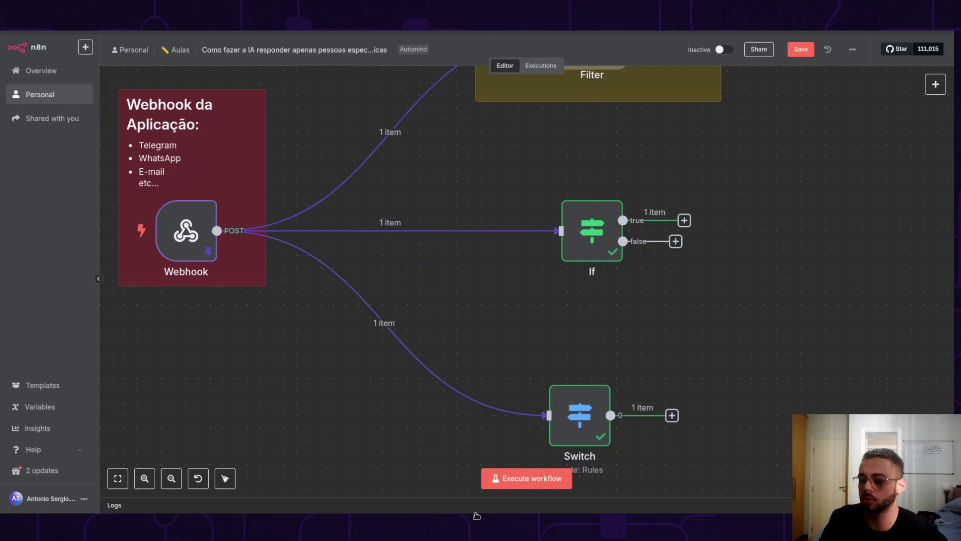
scroll(530, 416, "up", 5)
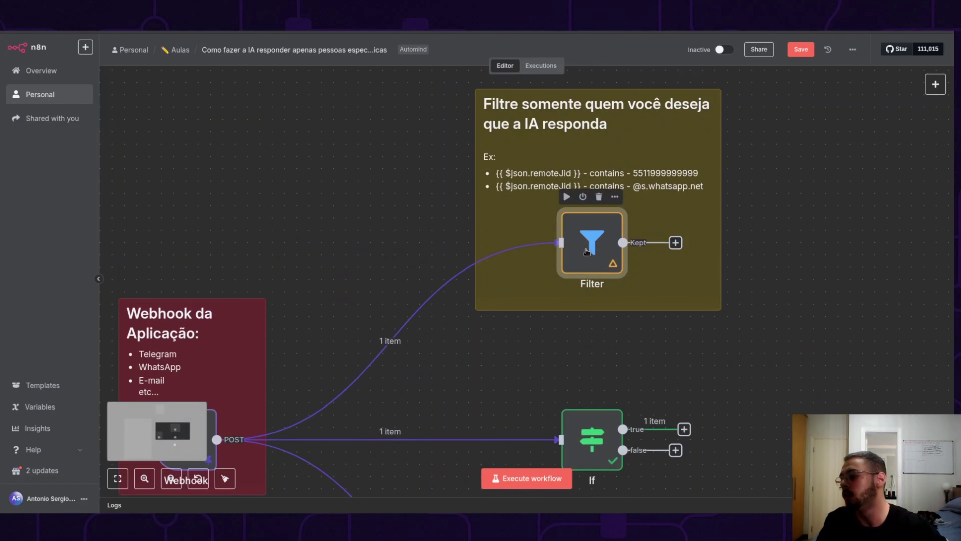
Open the Filter node and clear the comparison values of both conditions.
double_click(591, 244)
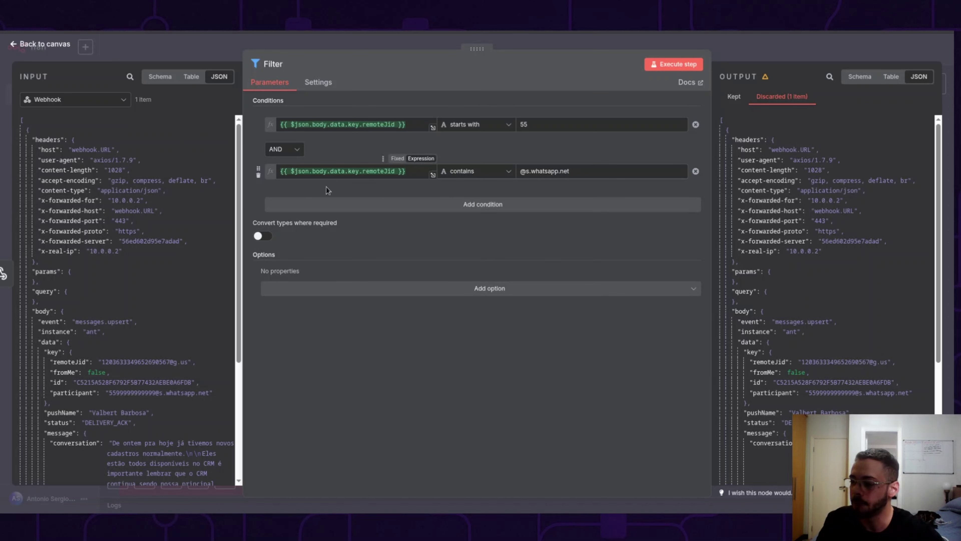
triple_click(541, 170)
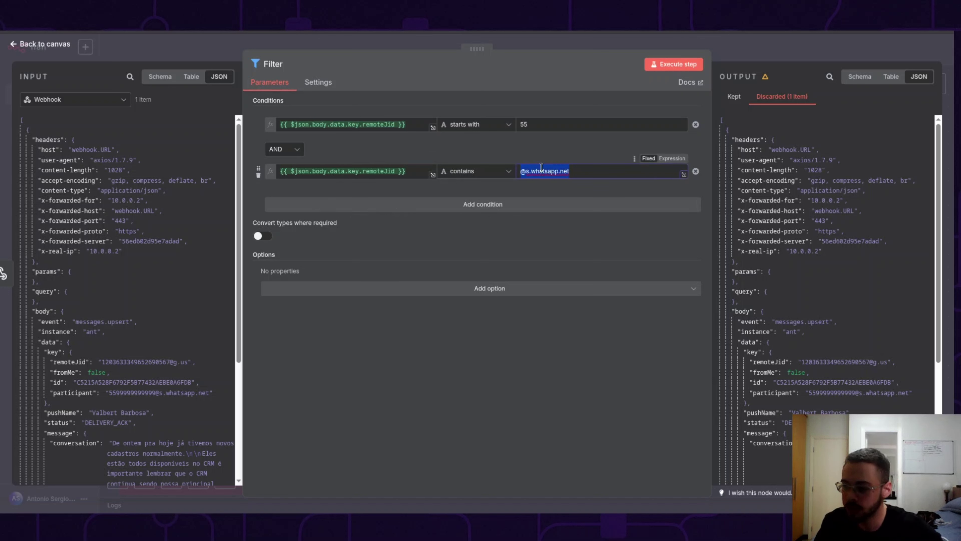
key("BackSpace")
triple_click(544, 124)
key("BackSpace")
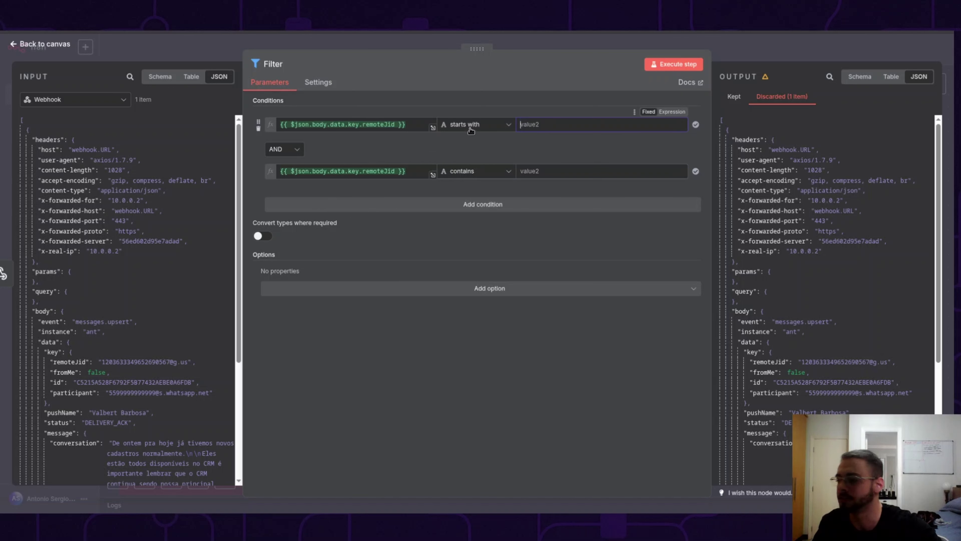
Set the first condition's operator to string "is equal to" and delete the second condition.
left_click(469, 124)
mouse_move(465, 159)
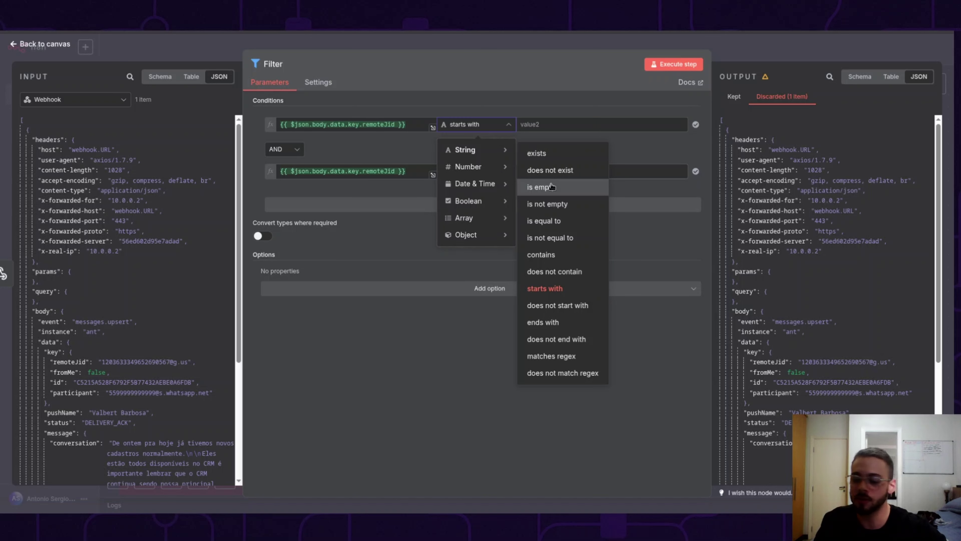
left_click(552, 221)
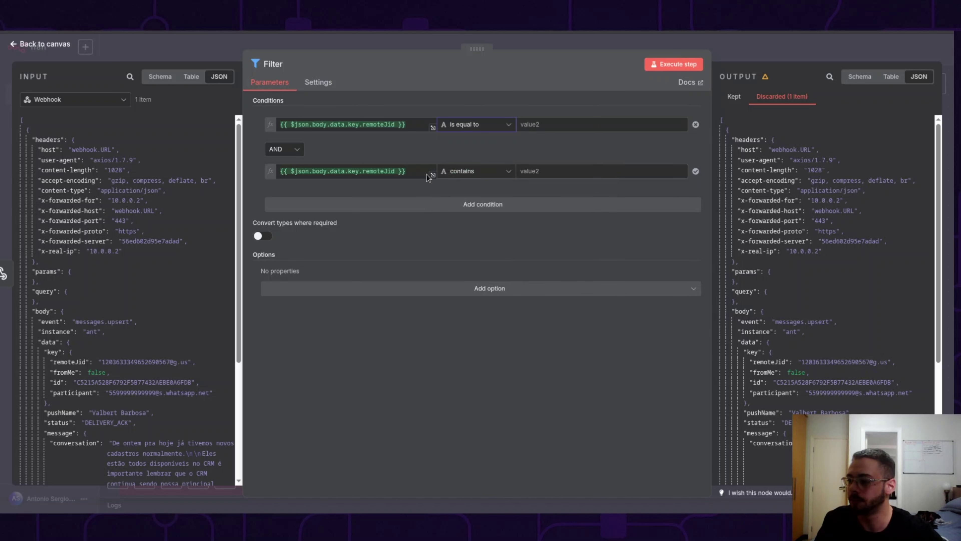
left_click(259, 176)
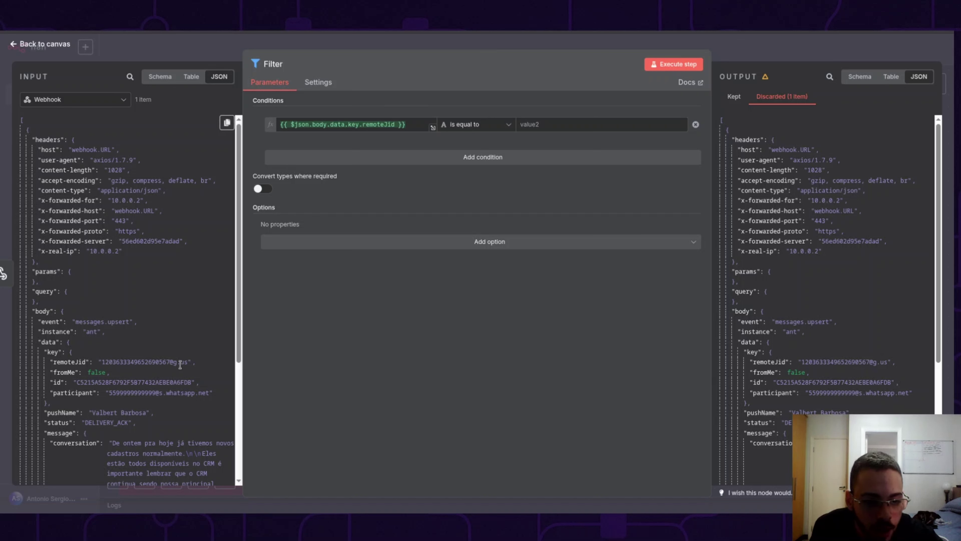
Copy the group's remoteJid value from the webhook input data into the Filter condition's comparison value.
left_click_drag(188, 364, 102, 364)
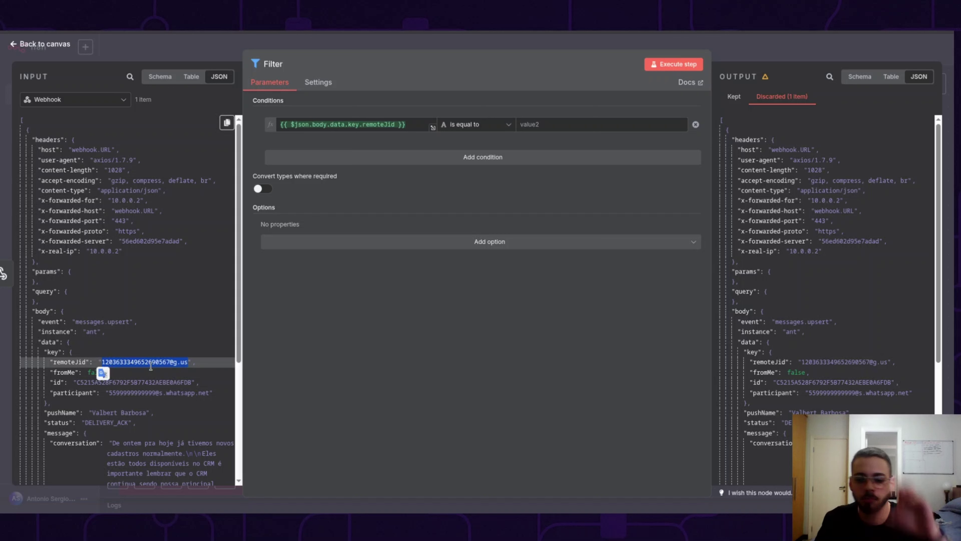
left_click(567, 124)
key("ctrl+v")
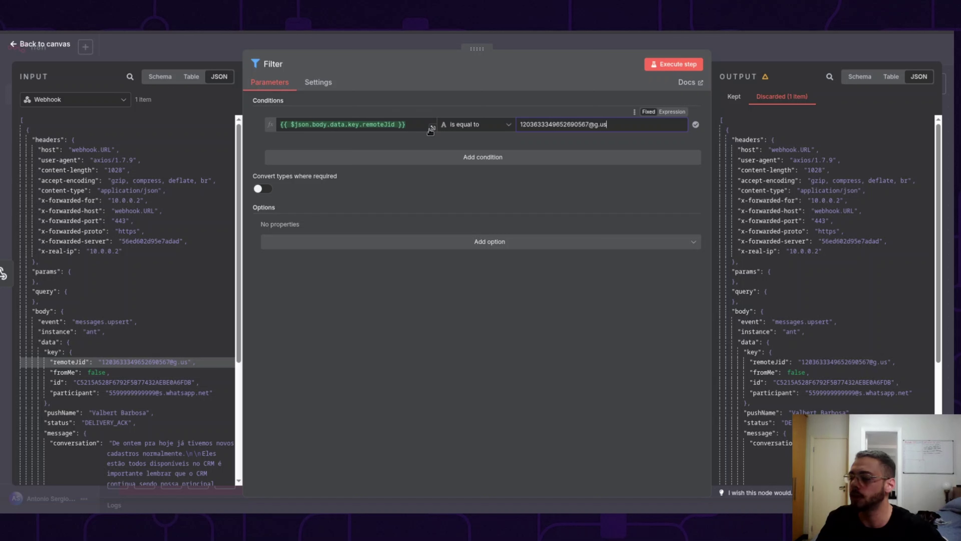
Set the Filter condition's operator to string "is not equal to" for the group's remoteJid.
left_click(459, 125)
mouse_move(471, 148)
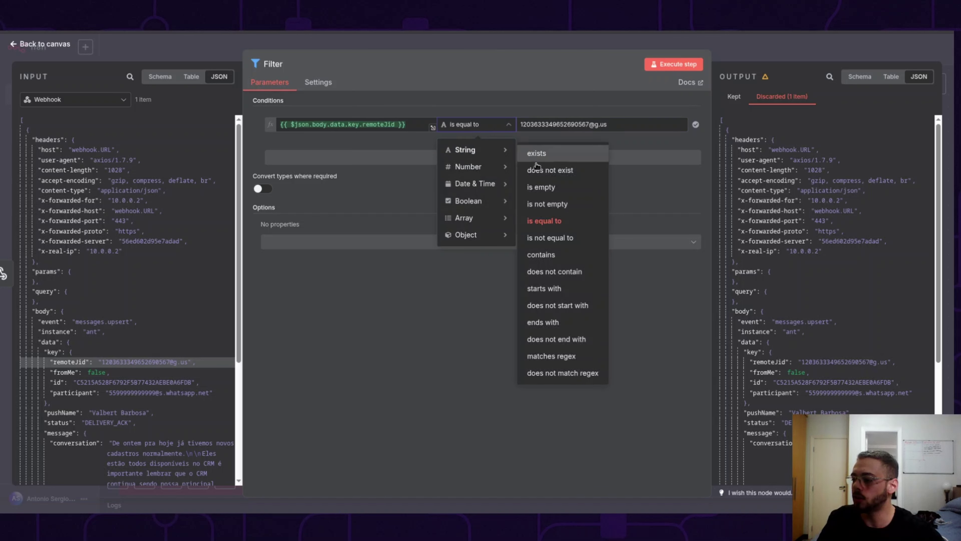
left_click(554, 238)
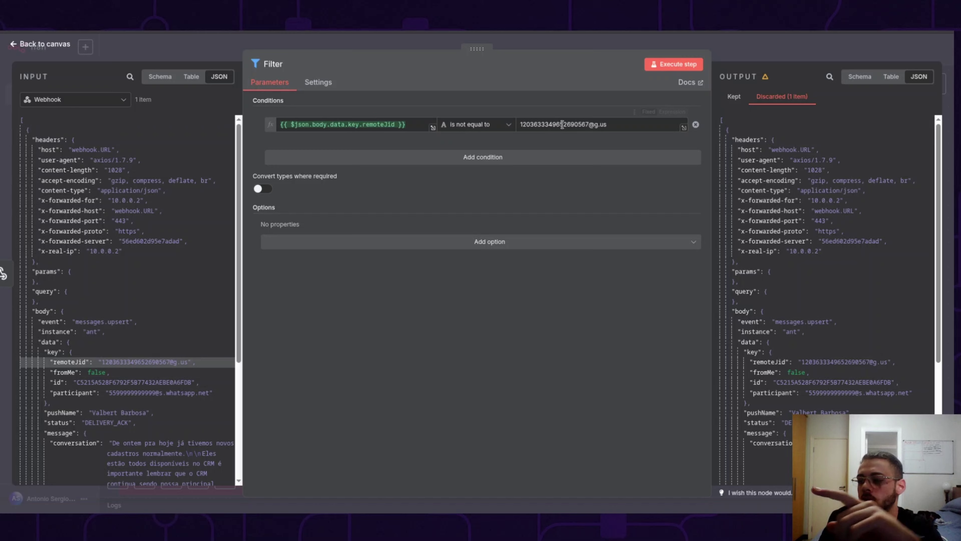
Execute the workflow and check the Filter node's kept and discarded output.
left_click(751, 57)
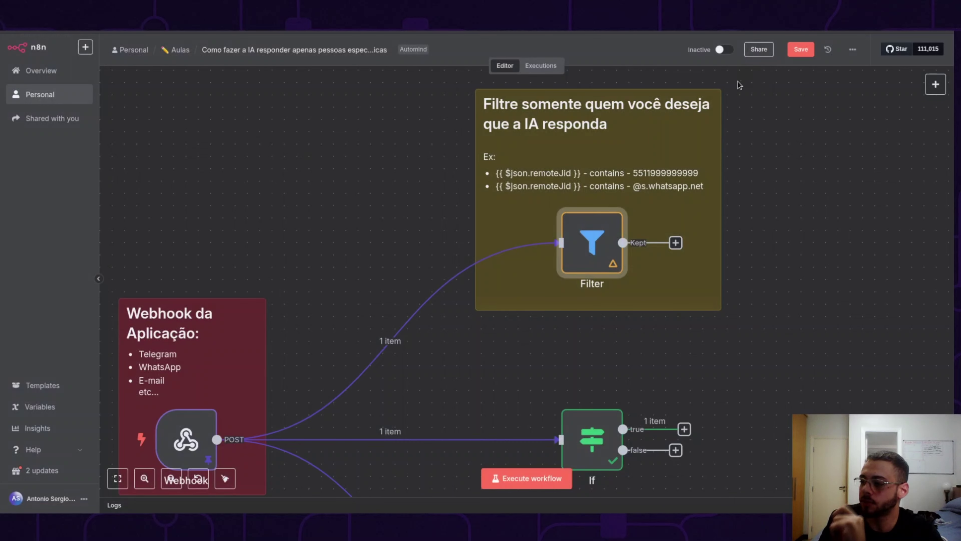
left_click(518, 478)
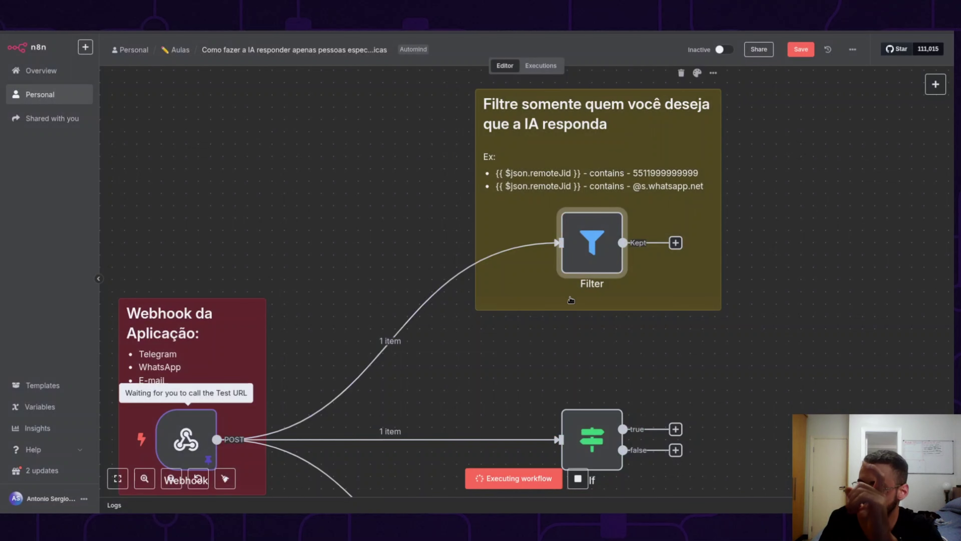
double_click(583, 259)
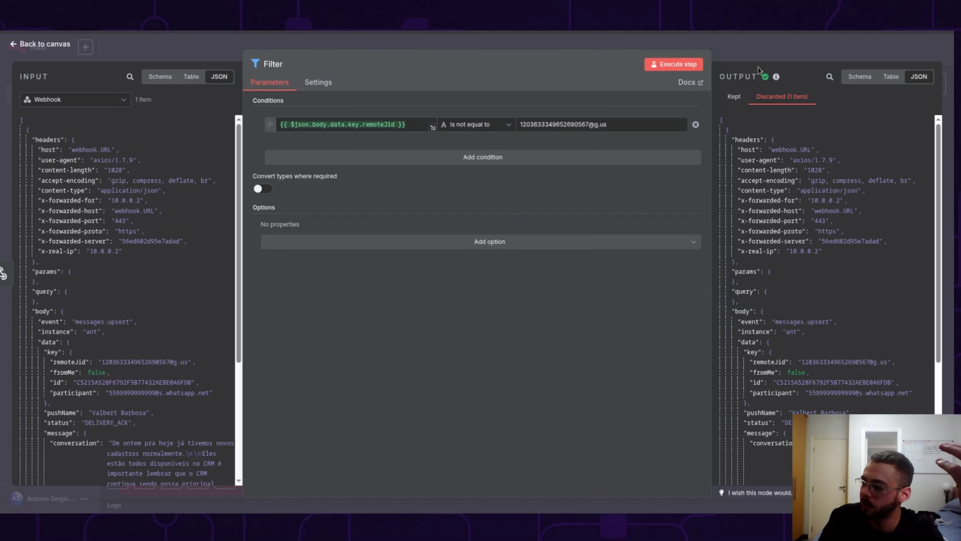
left_click(735, 59)
Review the list of use cases in the "Quando utilizar essa função" note above the workflow.
scroll(526, 318, "up", 4)
scroll(527, 318, "up", 5)
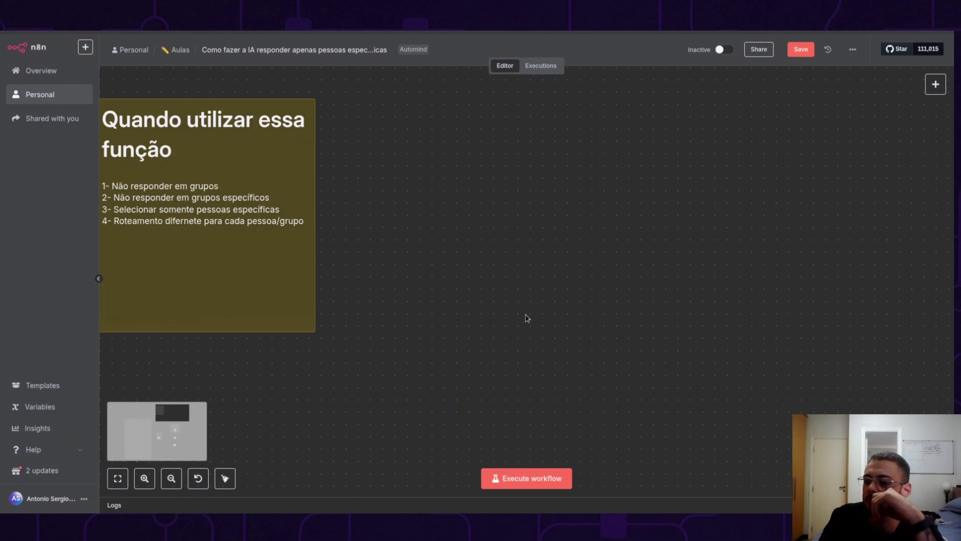
scroll(303, 302, "left", 2)
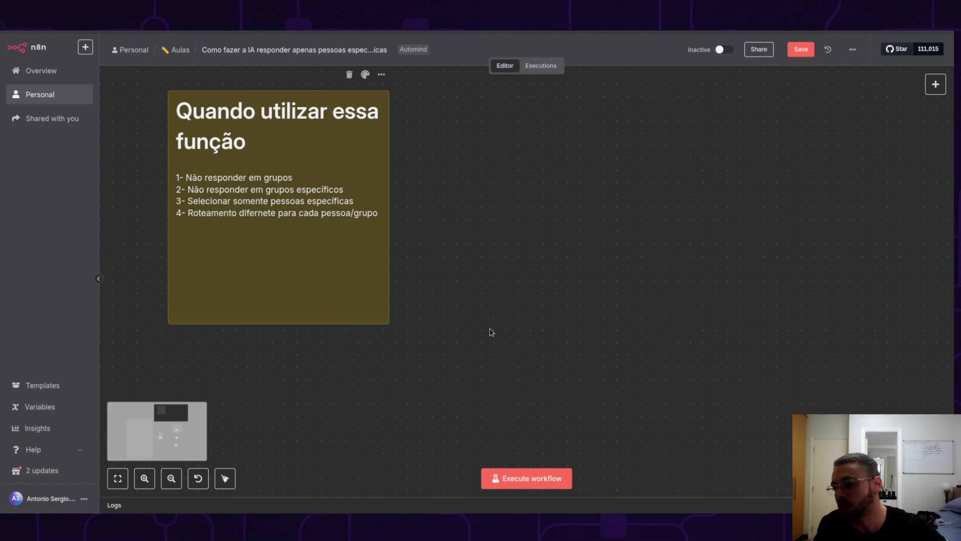
scroll(549, 337, "down", 5)
scroll(600, 344, "down", 4)
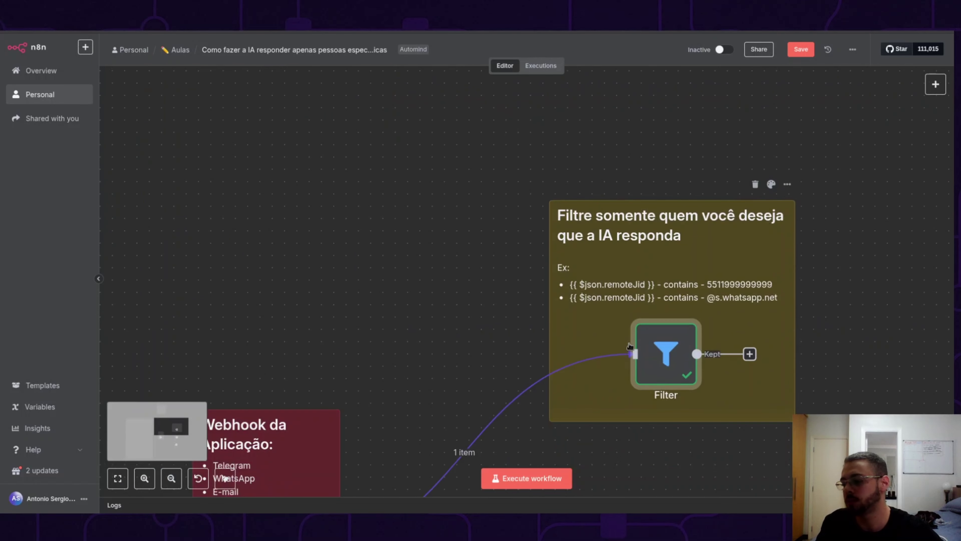
In the Filter node, set the condition's operator to string "is equal to" and enter a contact's phone number as the comparison value.
double_click(658, 354)
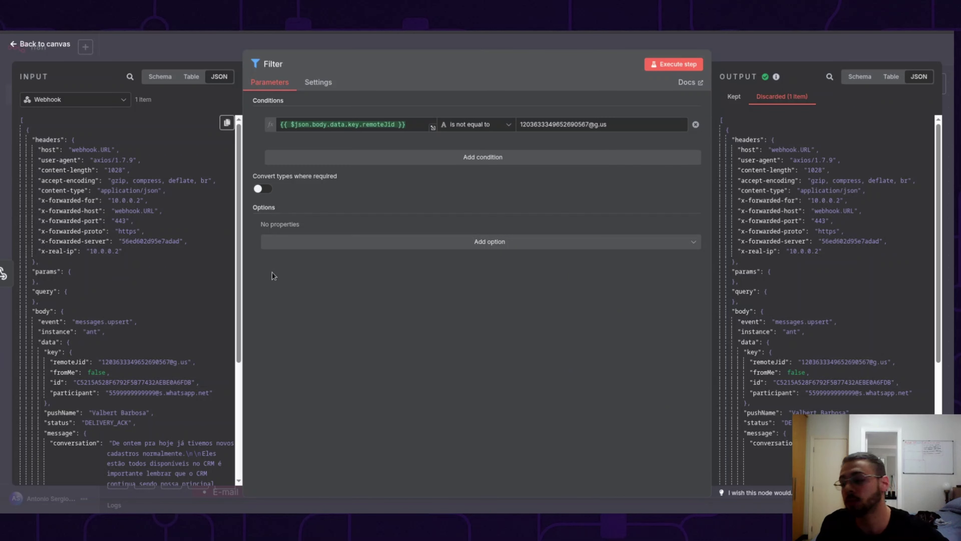
triple_click(566, 124)
double_click(566, 124)
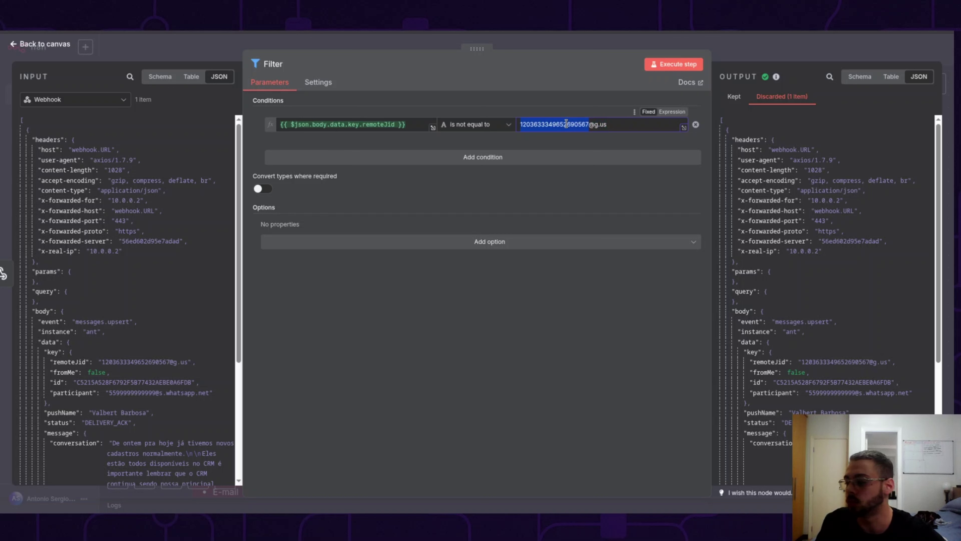
triple_click(566, 124)
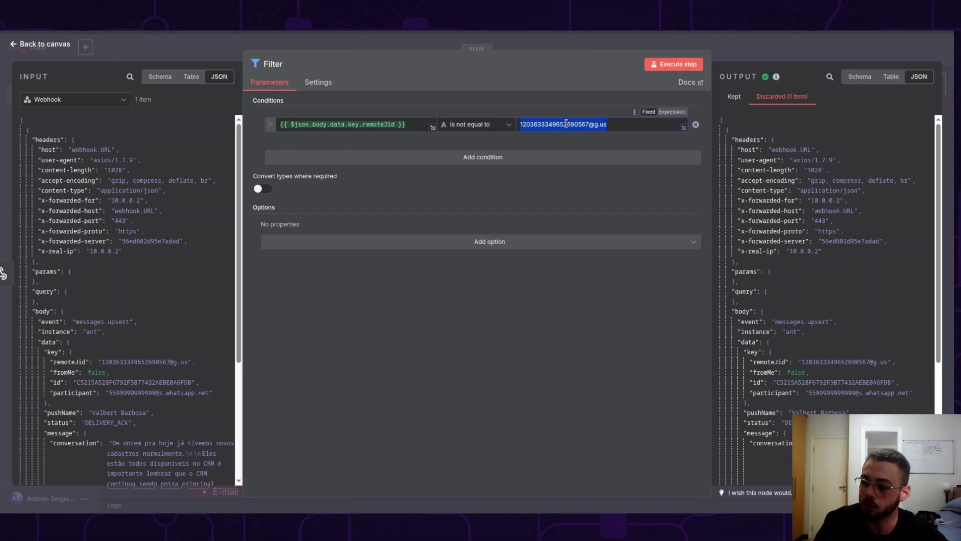
left_click(480, 127)
mouse_move(478, 149)
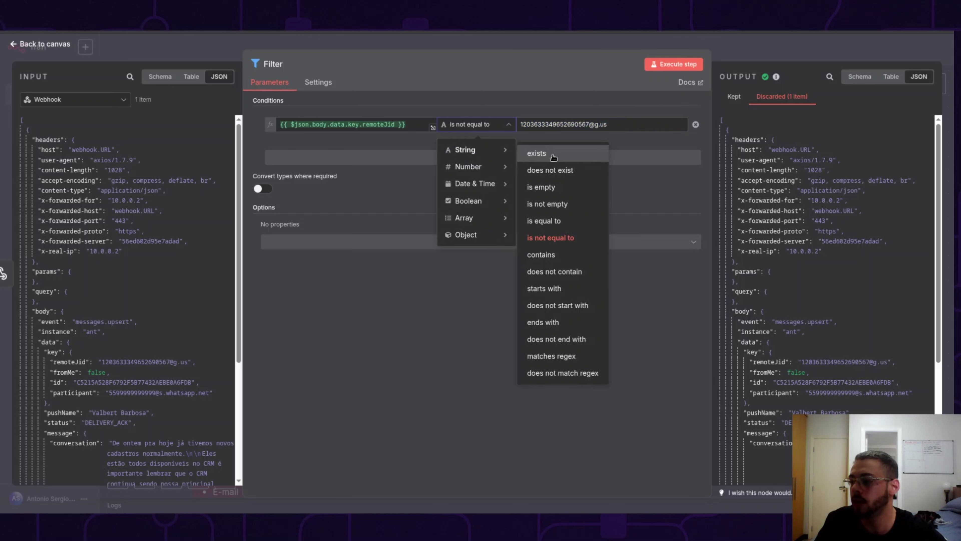
left_click(567, 220)
triple_click(566, 125)
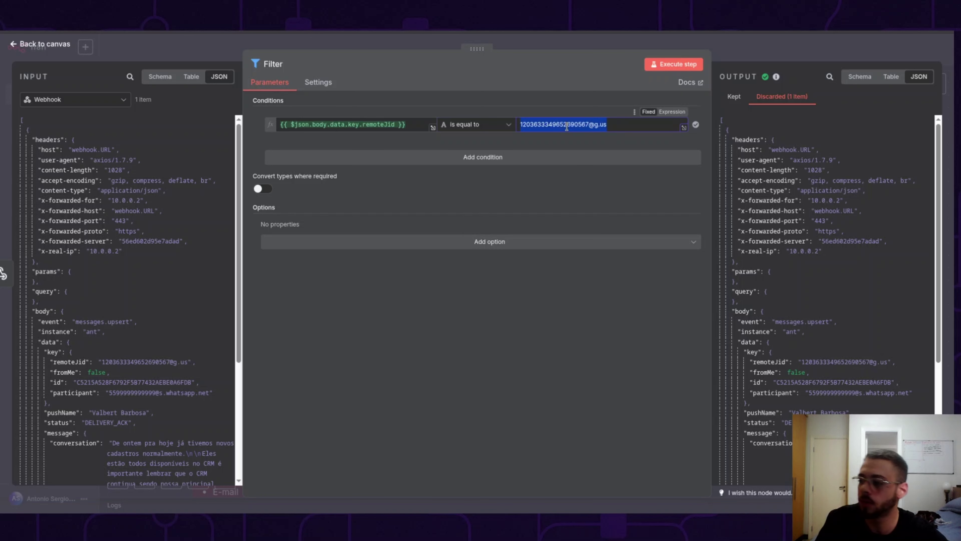
type("551199999999")
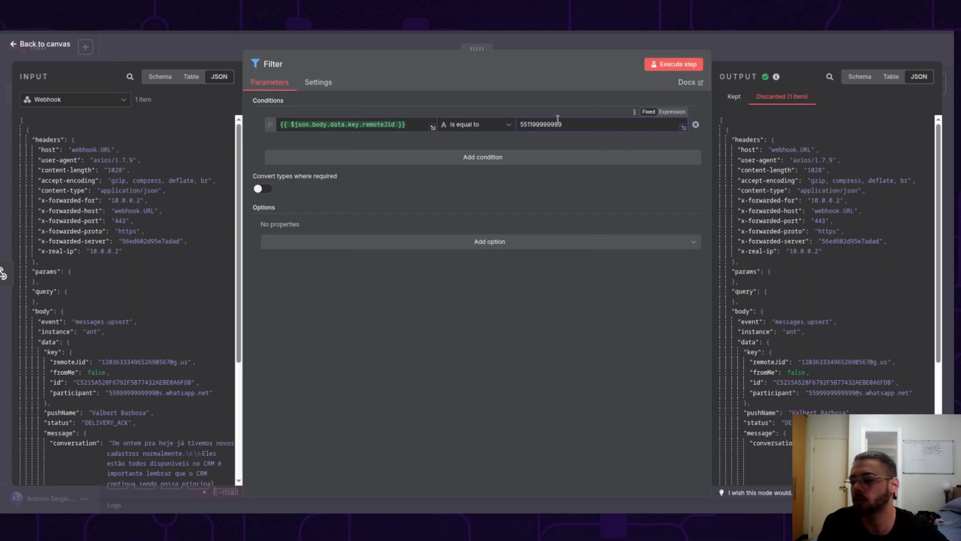
left_click(567, 122)
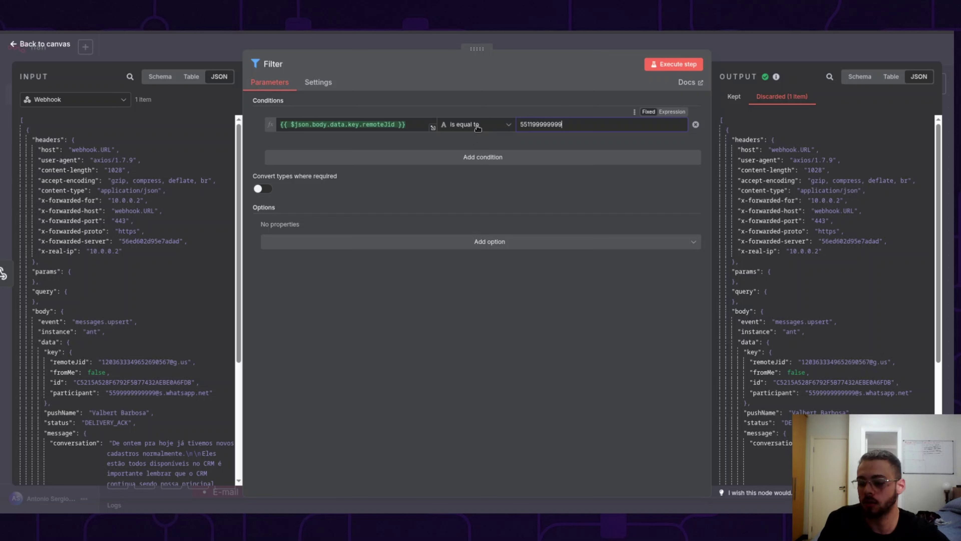
Change the condition's operator to string "contains" and add a second condition joined with OR.
left_click(498, 126)
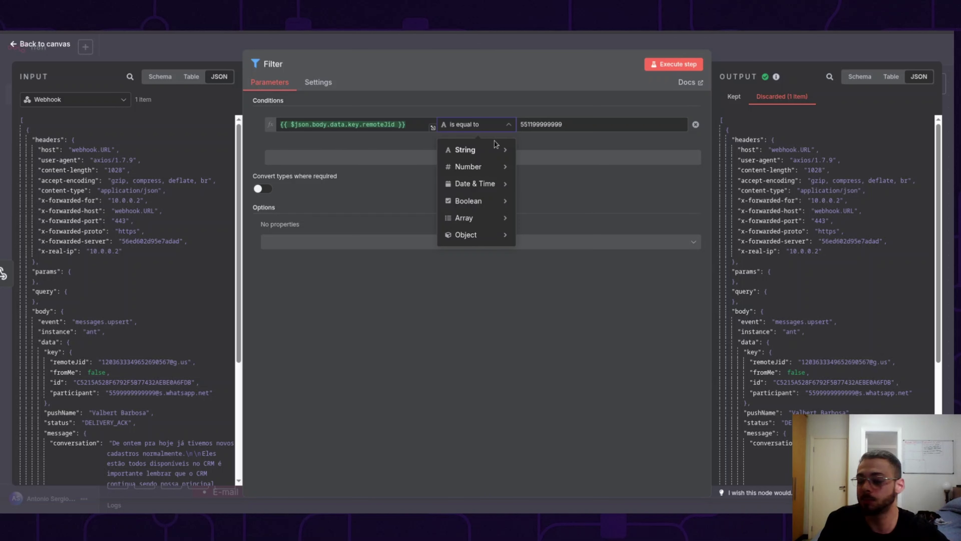
mouse_move(518, 157)
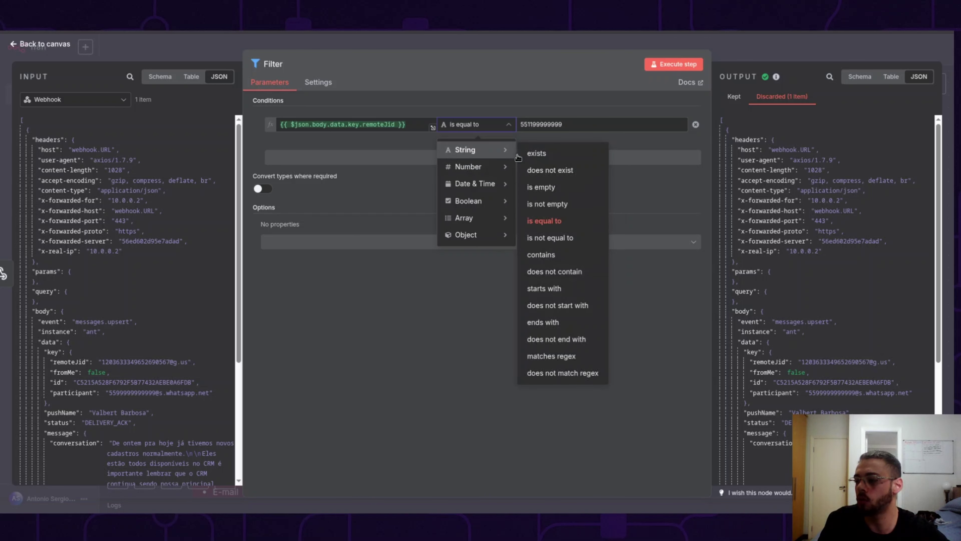
left_click(542, 254)
left_click(351, 161)
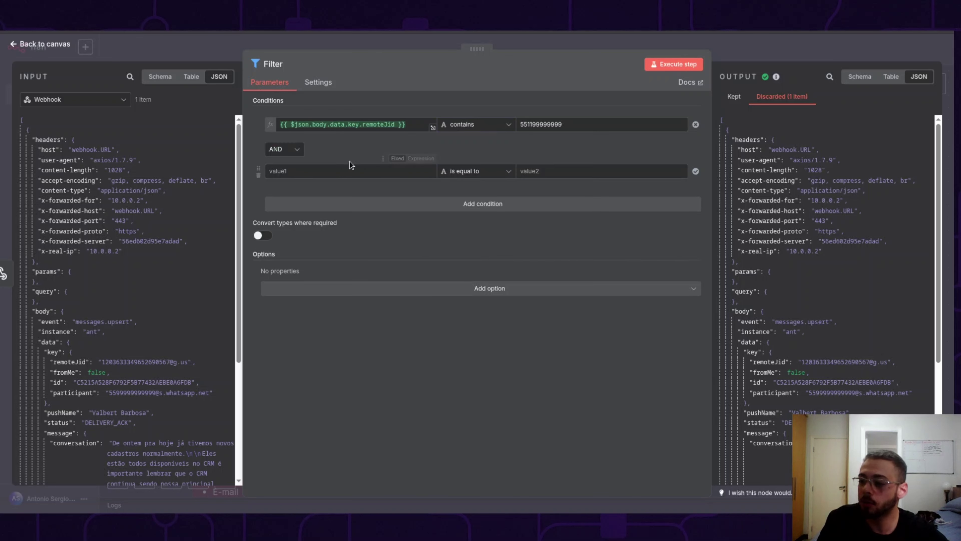
left_click(282, 149)
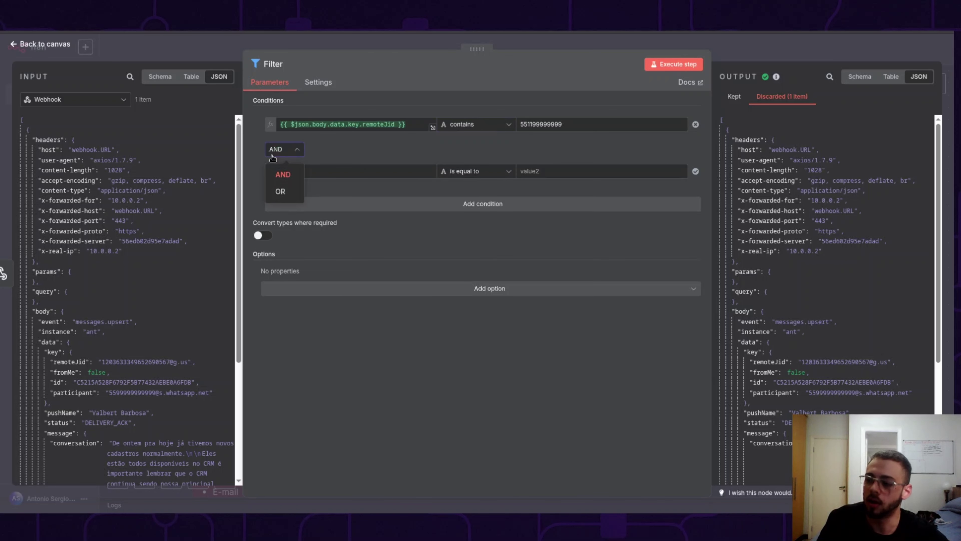
left_click(282, 191)
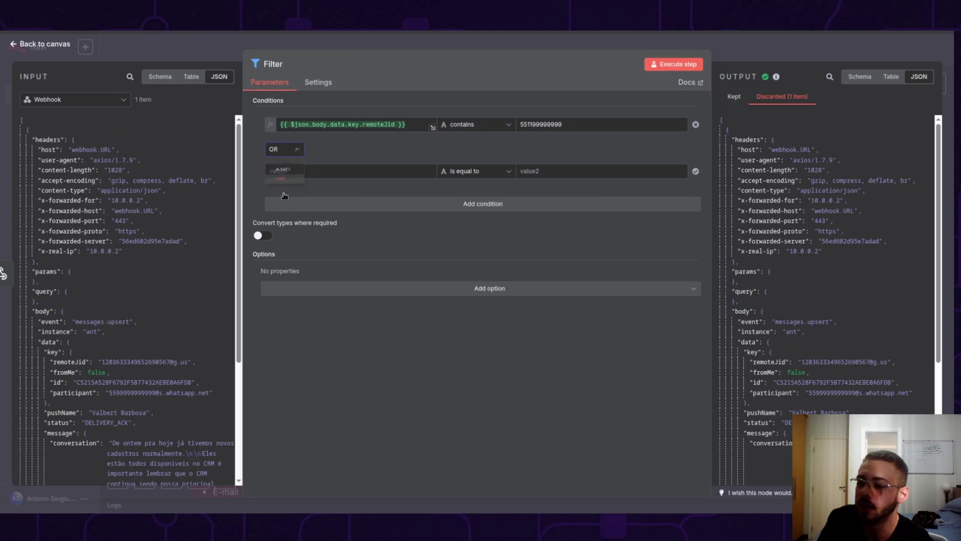
Copy the remoteJid expression into the second condition, set its operator to string "contains" and its comparison value to 55.
left_click(358, 123)
triple_click(358, 124)
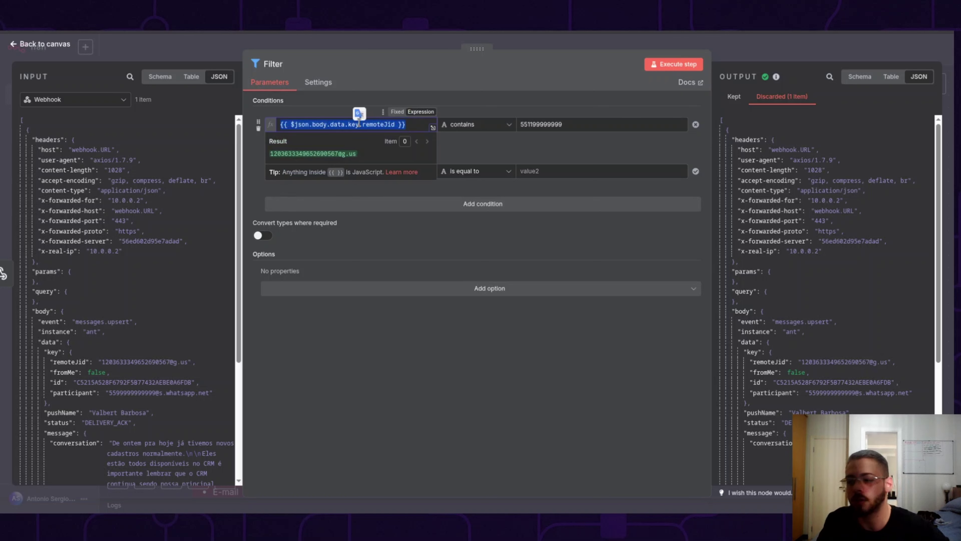
key("ctrl+c")
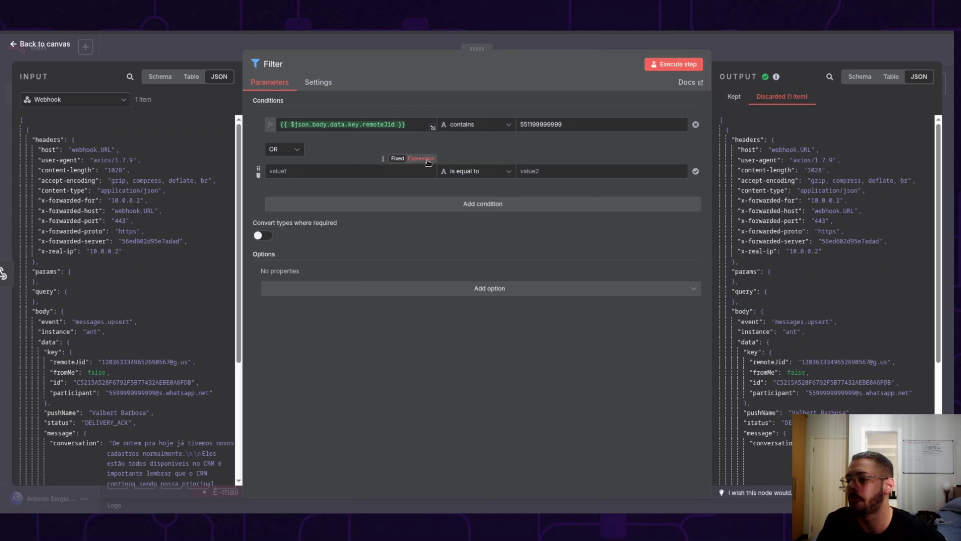
left_click(343, 170)
key("ctrl+v")
left_click(476, 169)
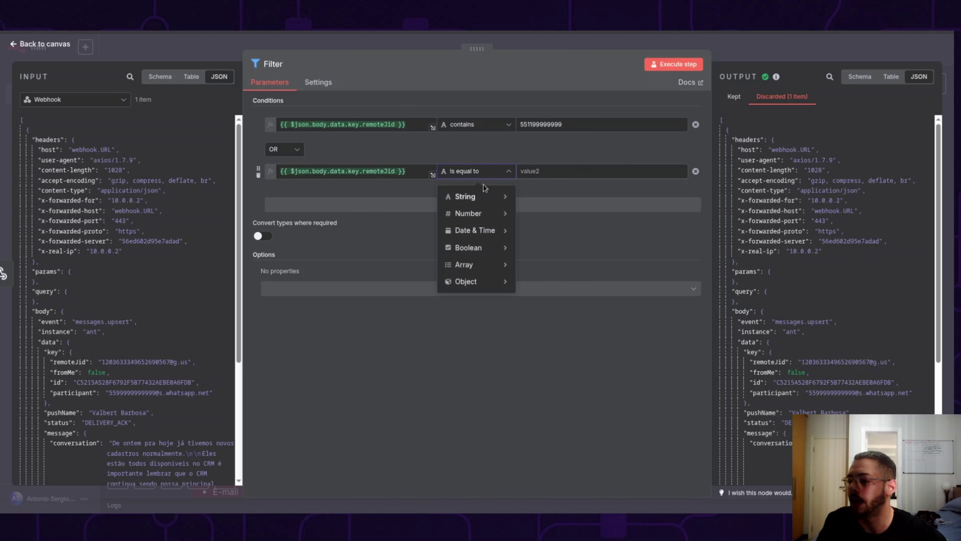
mouse_move(488, 197)
left_click(541, 302)
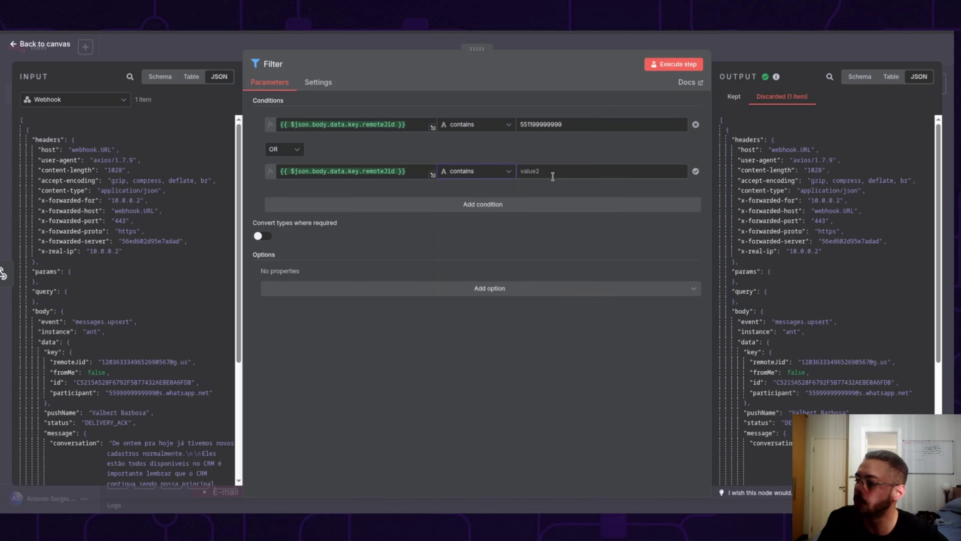
left_click(549, 173)
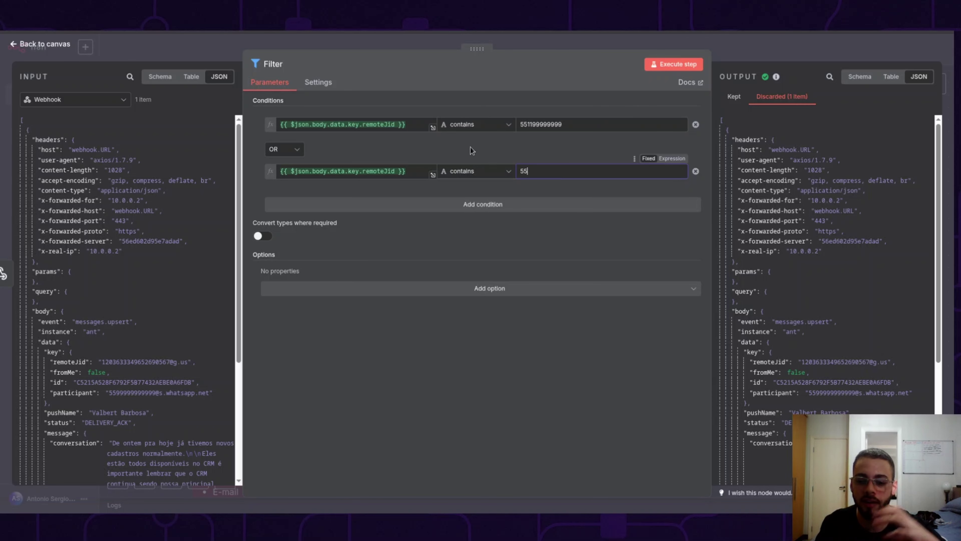
left_click(756, 47)
Look over the use-case note and the If and Switch branches, and save the workflow.
scroll(511, 186, "up", 10)
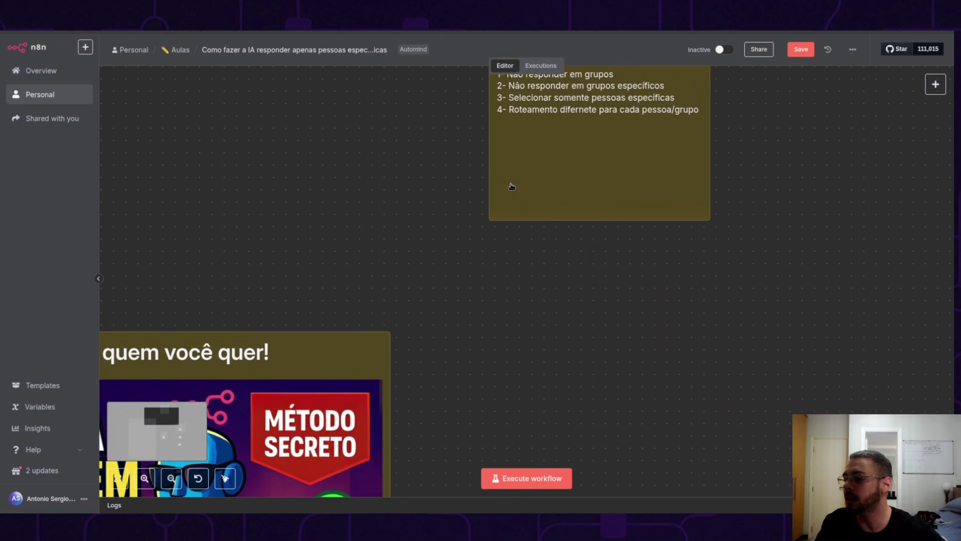
scroll(603, 158, "right", 10)
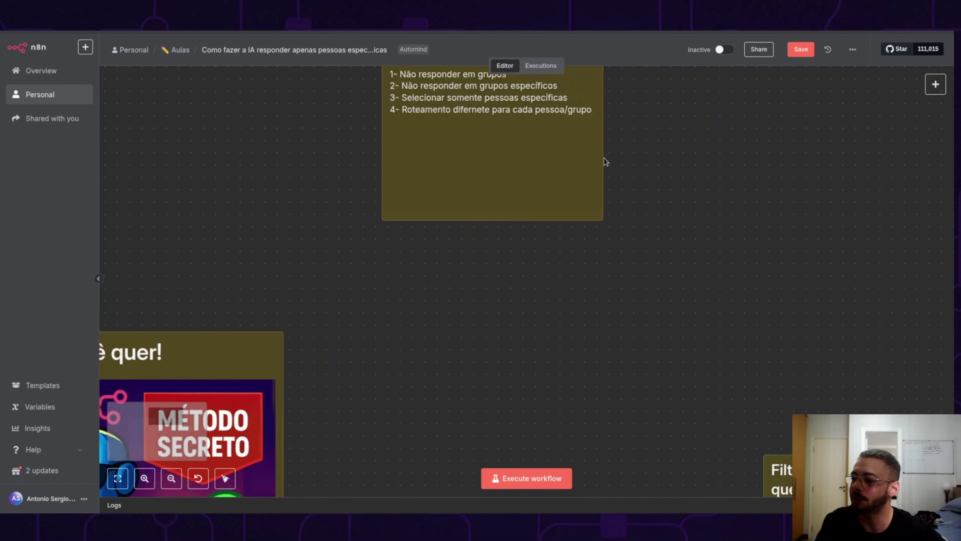
scroll(604, 159, "down", 4)
scroll(603, 157, "down", 10)
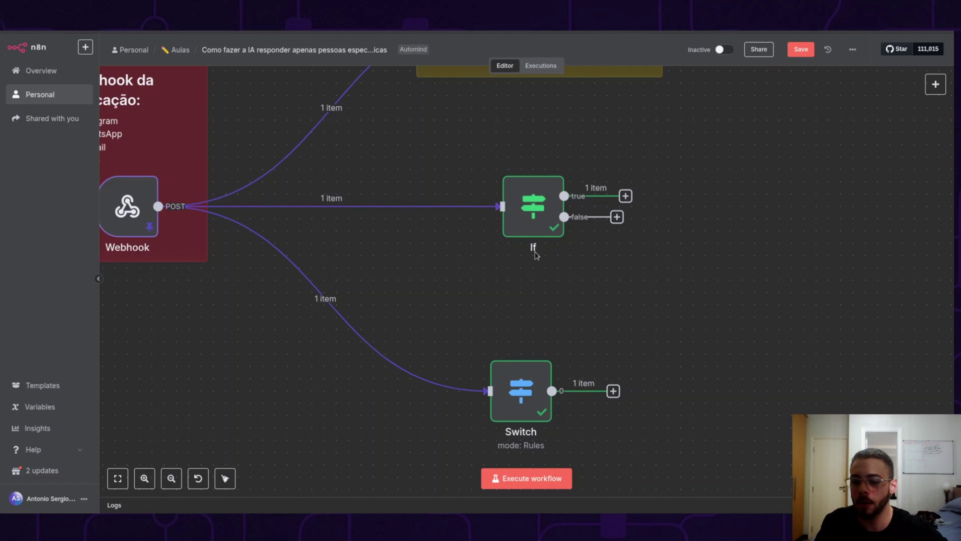
left_click(801, 49)
Open the Switch node and map the webhook's remoteJid field as the first value of its first routing rule.
scroll(568, 236, "down", 3)
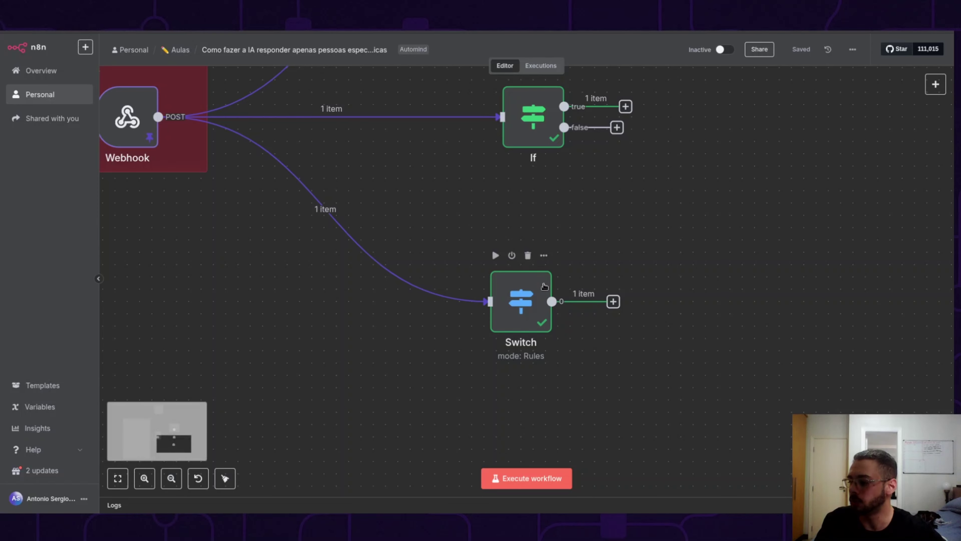
double_click(544, 286)
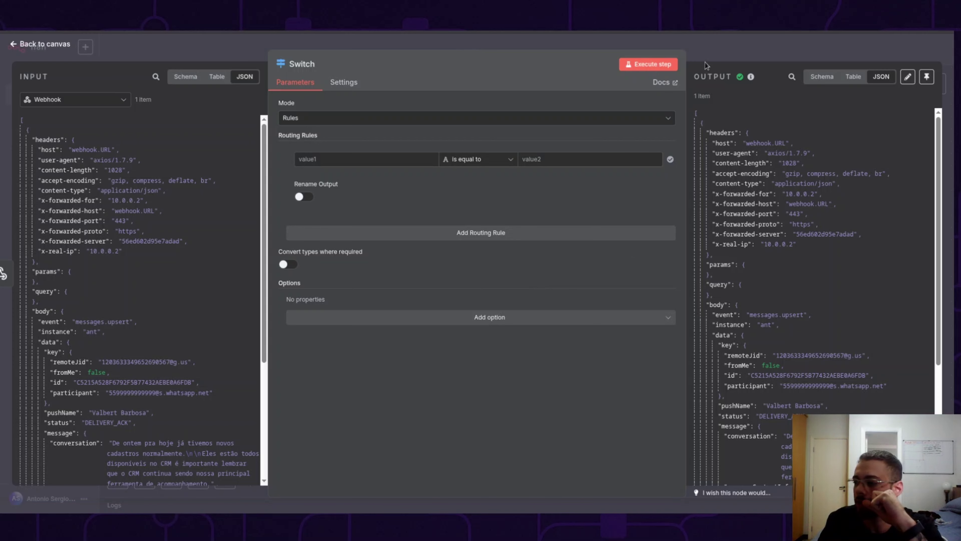
left_click(717, 49)
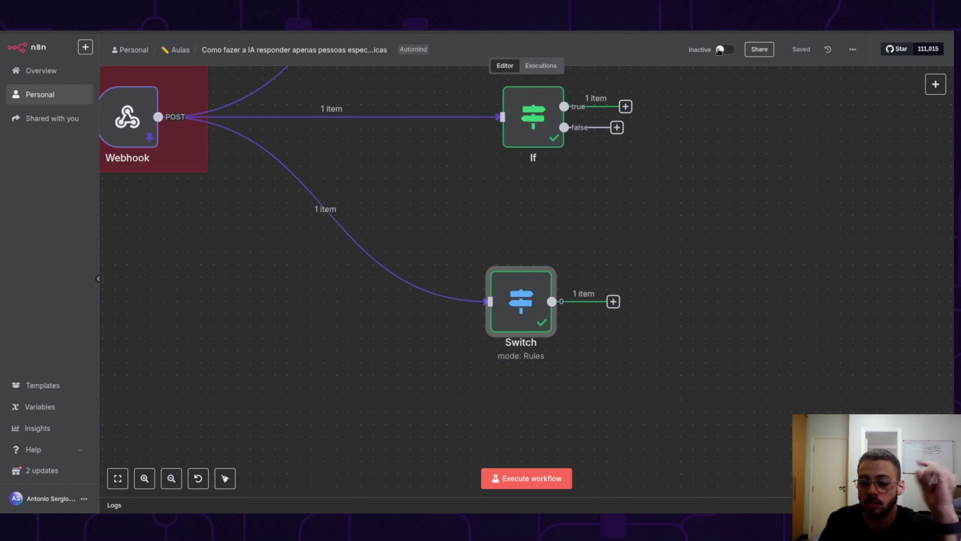
double_click(520, 314)
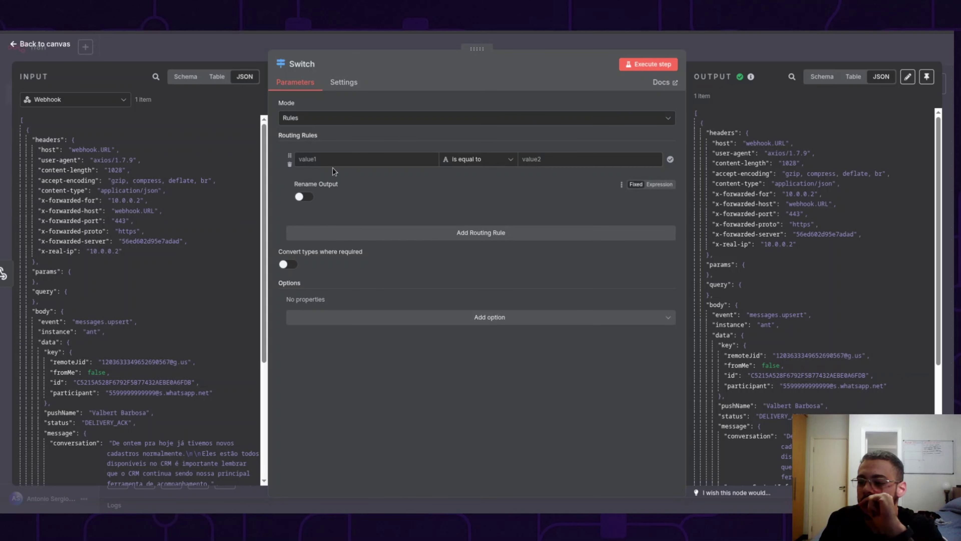
left_click(333, 159)
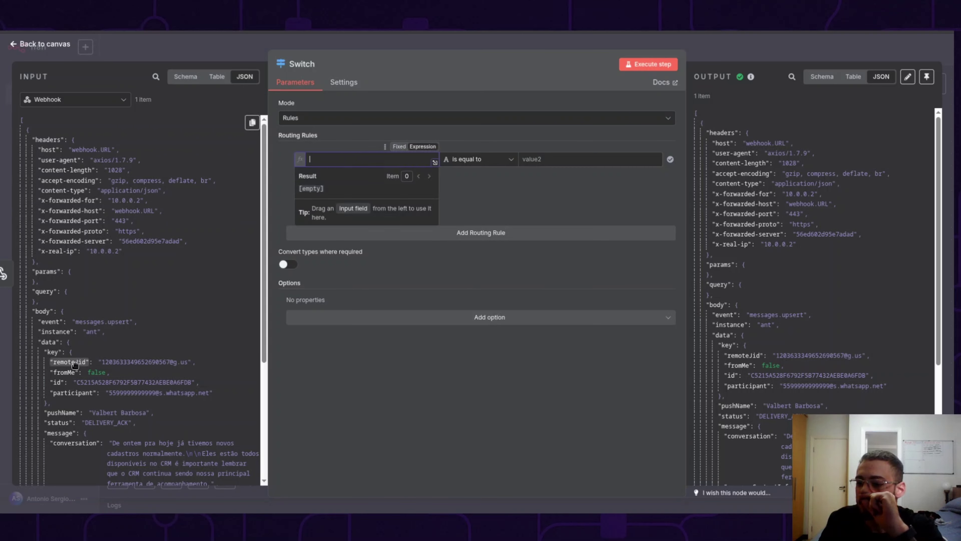
left_click_drag(74, 364, 331, 162)
Set the first routing rule's operator to string "contains" and its comparison value to "Número do cliente 1".
left_click(492, 160)
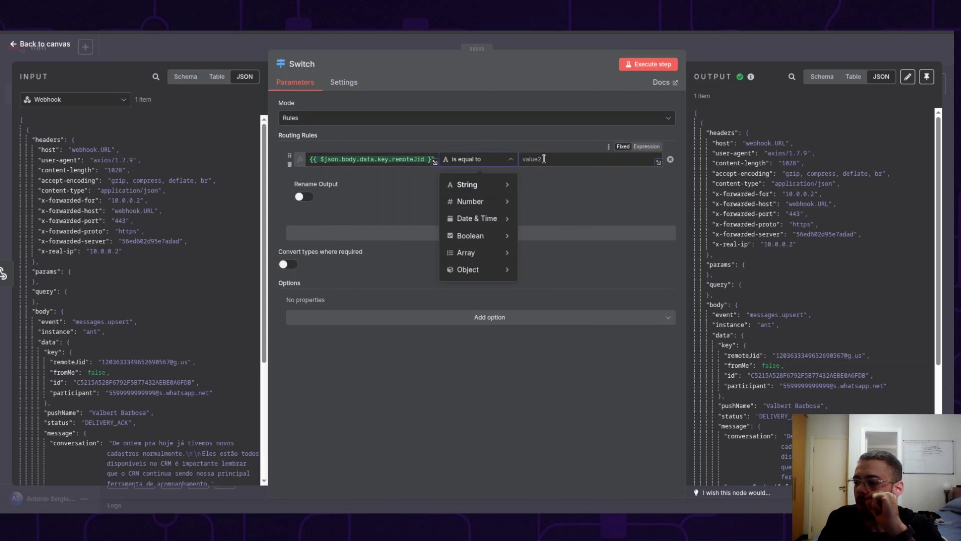
left_click(544, 159)
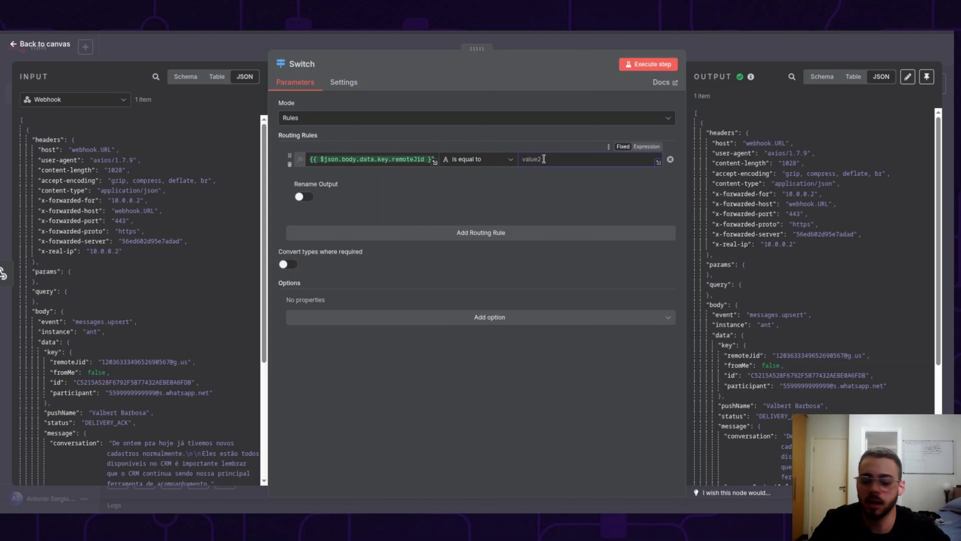
left_click(474, 160)
mouse_move(476, 184)
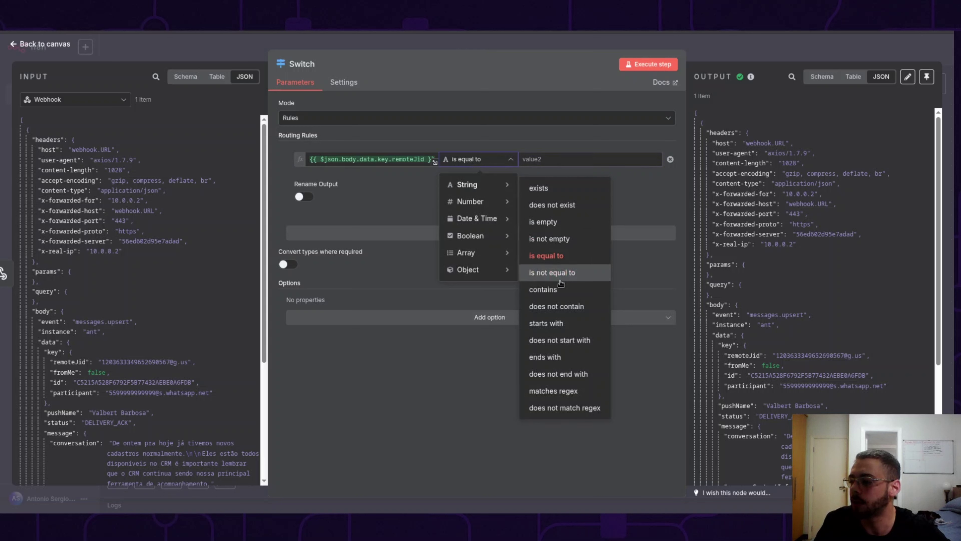
left_click(556, 289)
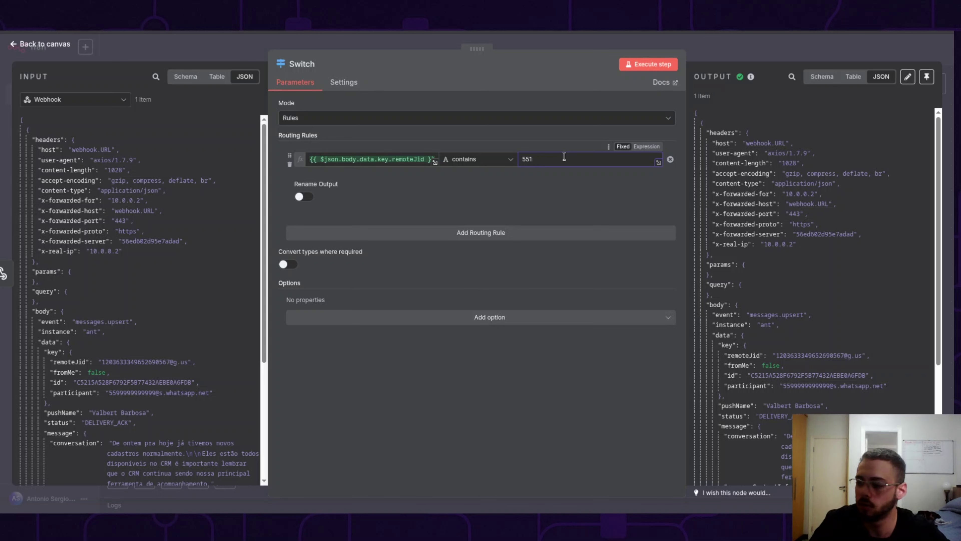
key("BackSpace")
key("BackSpace")
key("BackSpace")
type("Número do cliente 1")
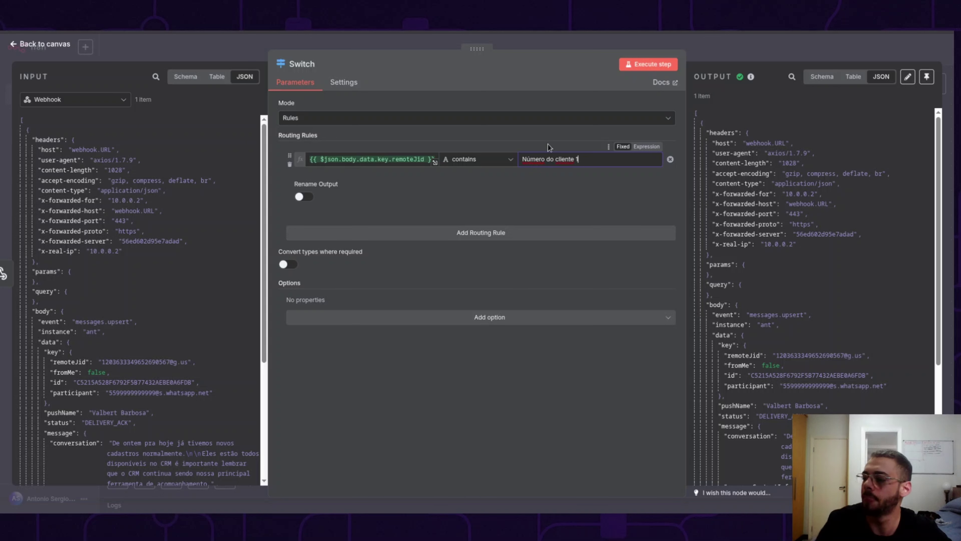
Add a second routing rule with the comparison value "Número do cliente 2" and the string operator "contains".
left_click(517, 233)
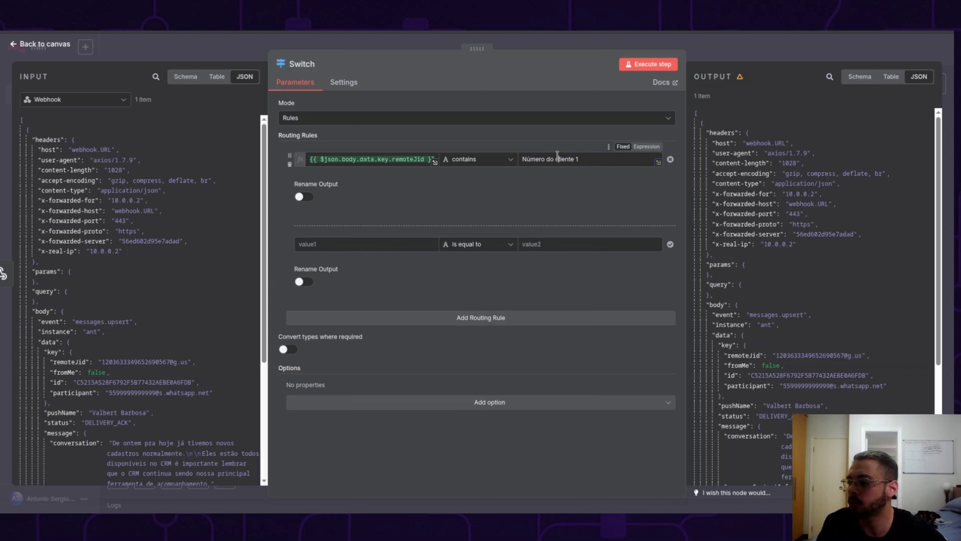
left_click(562, 244)
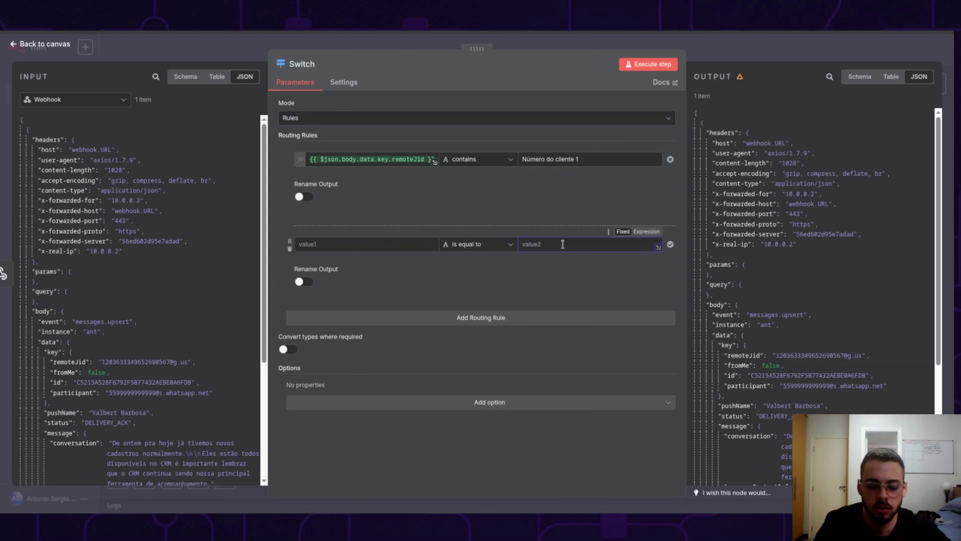
type("Número do cliente")
type("2")
left_click(469, 244)
mouse_move(504, 265)
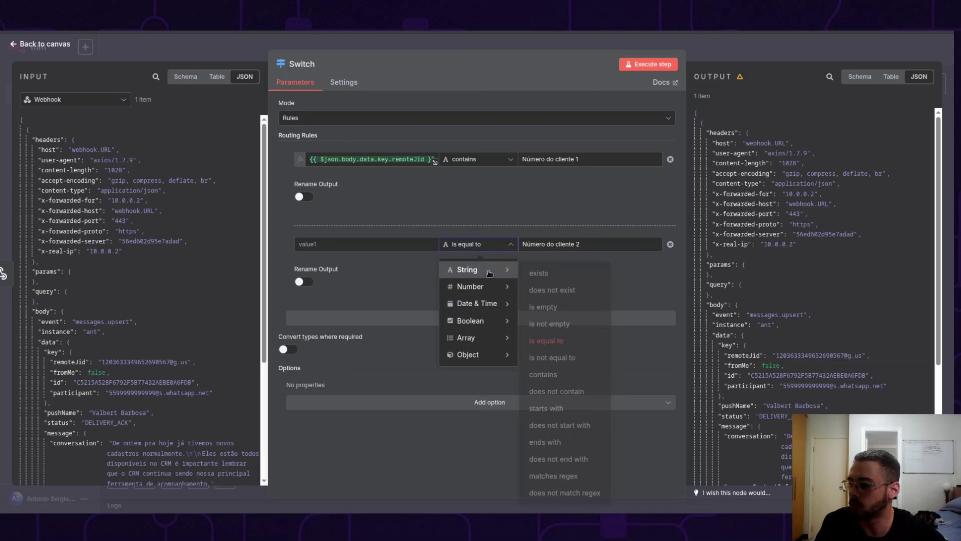
left_click(575, 374)
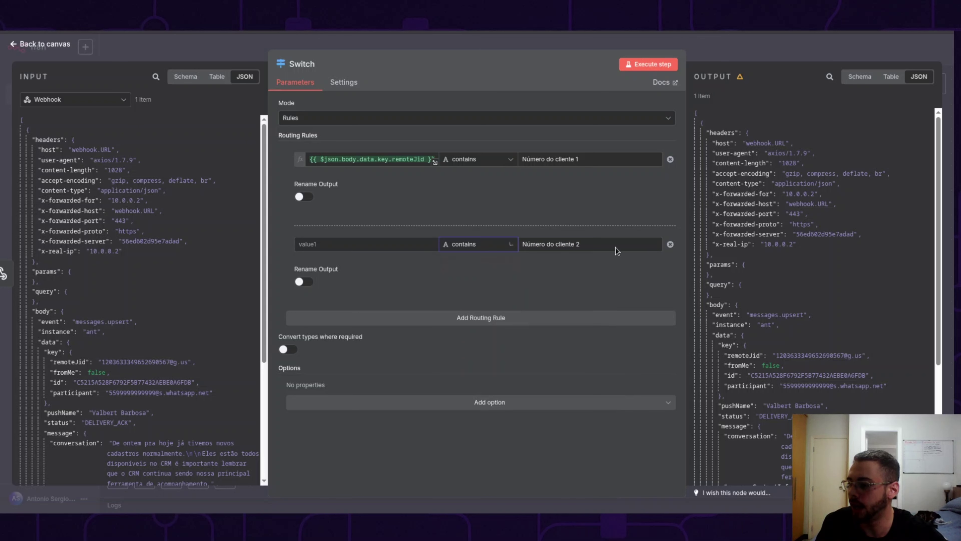
Copy the remoteJid expression from the first routing rule into the first value of the second rule.
left_click(371, 246)
left_click(406, 165)
key("ctrl+a")
key("ctrl+c")
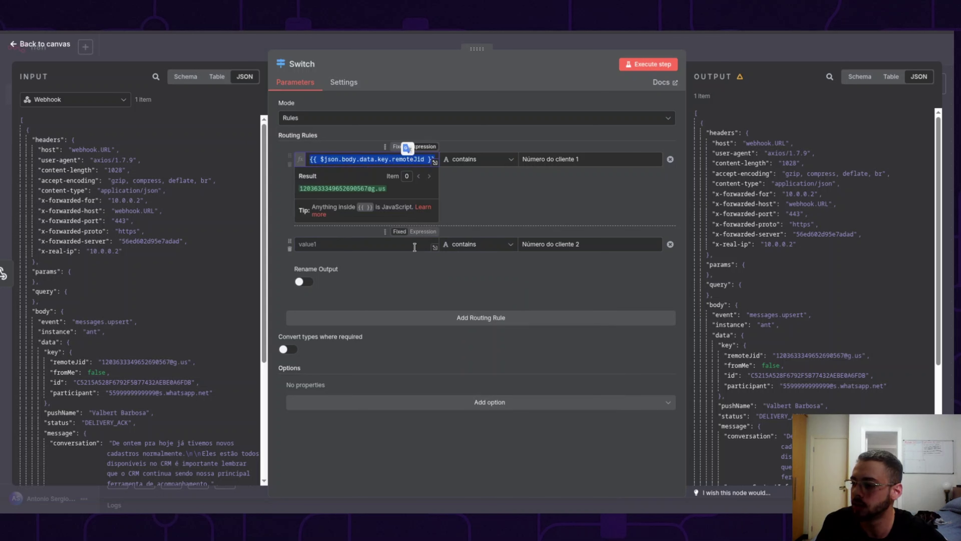
left_click(372, 243)
key("ctrl+v")
left_click(373, 229)
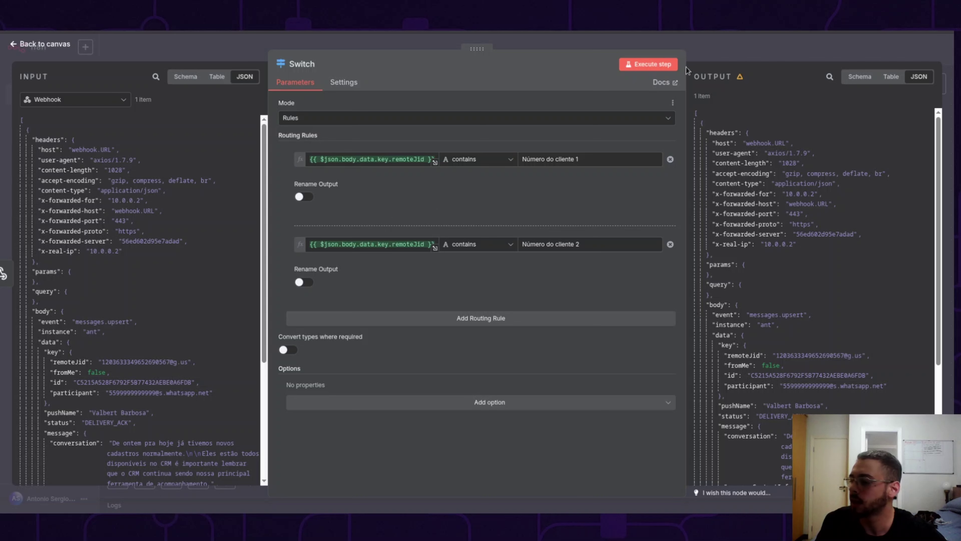
Turn on output renaming for both routing rules, name the outputs "Cliente 1" and "Cliente 2", and return to the canvas.
left_click(307, 200)
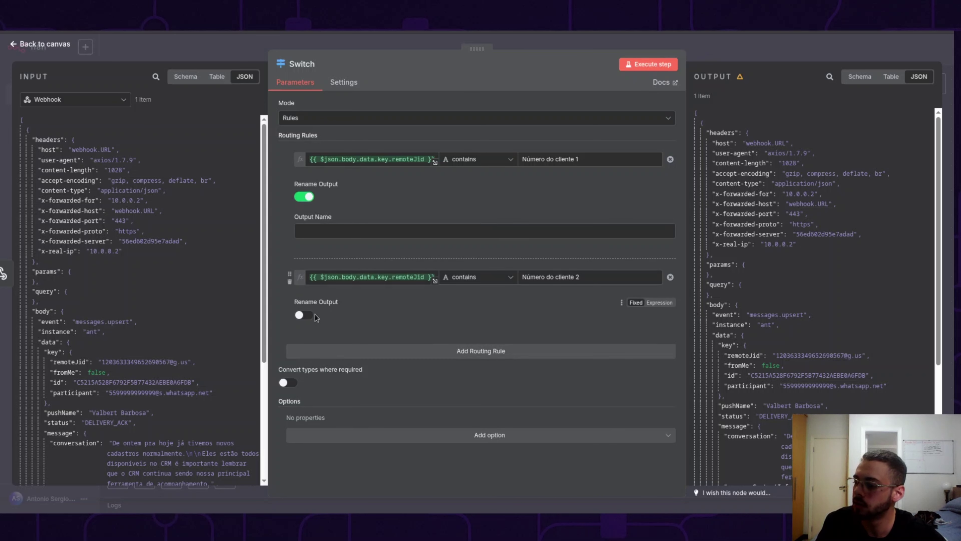
left_click(309, 314)
left_click(337, 229)
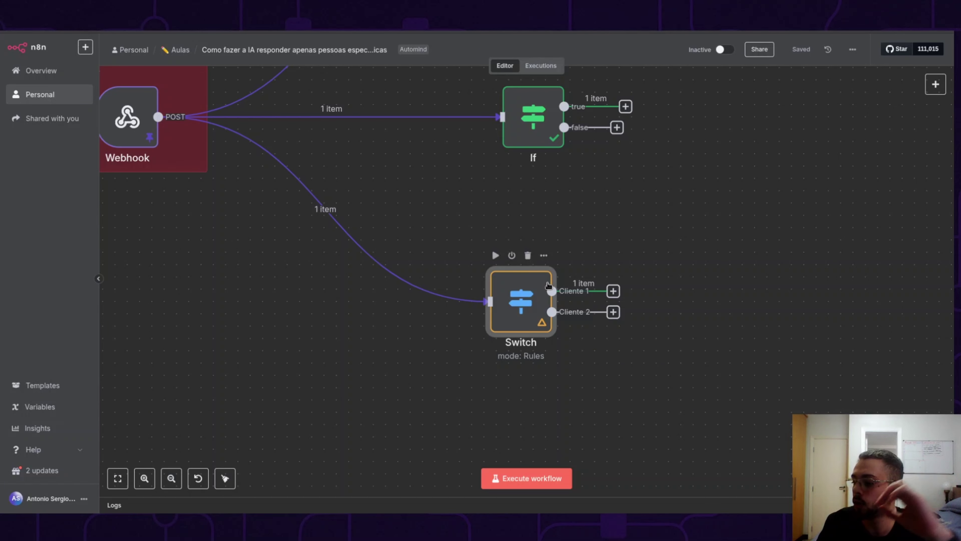
double_click(548, 285)
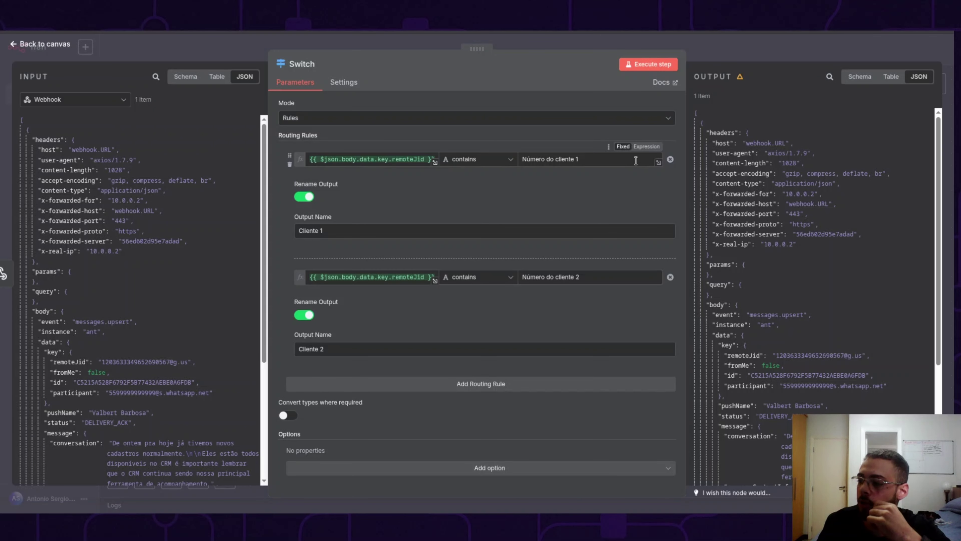
key("Escape")
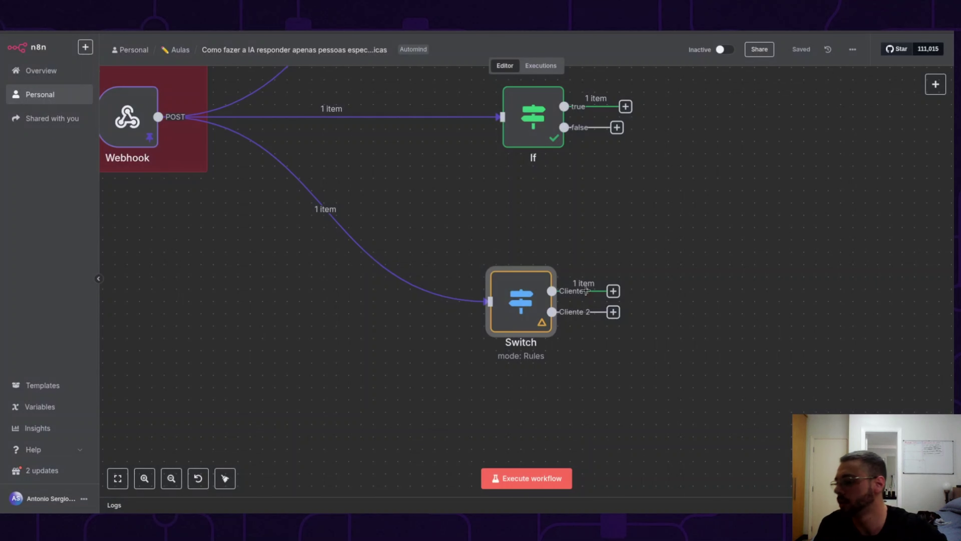
Search for "execu" nodes from the Switch's Cliente 1 output and look at the Execute Sub-workflow actions.
left_click(612, 291)
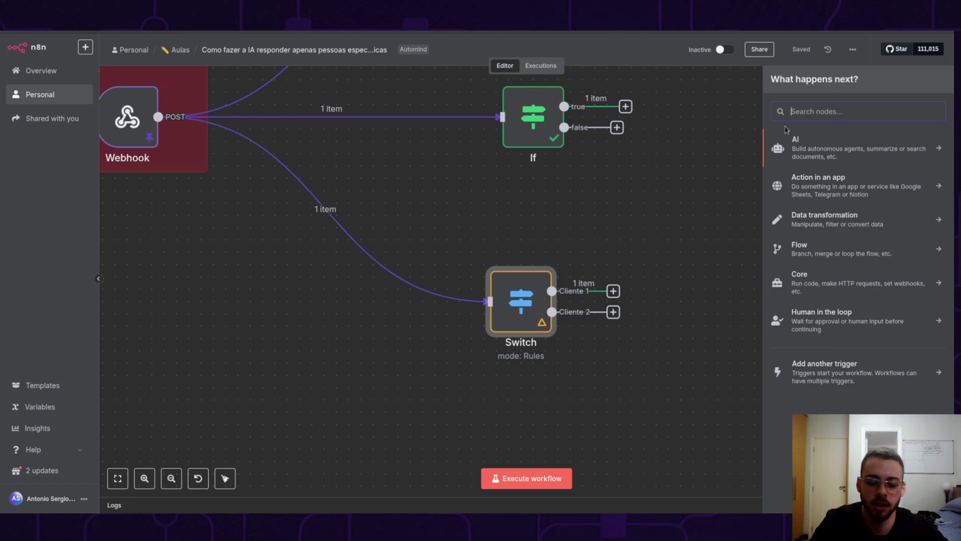
type("execu")
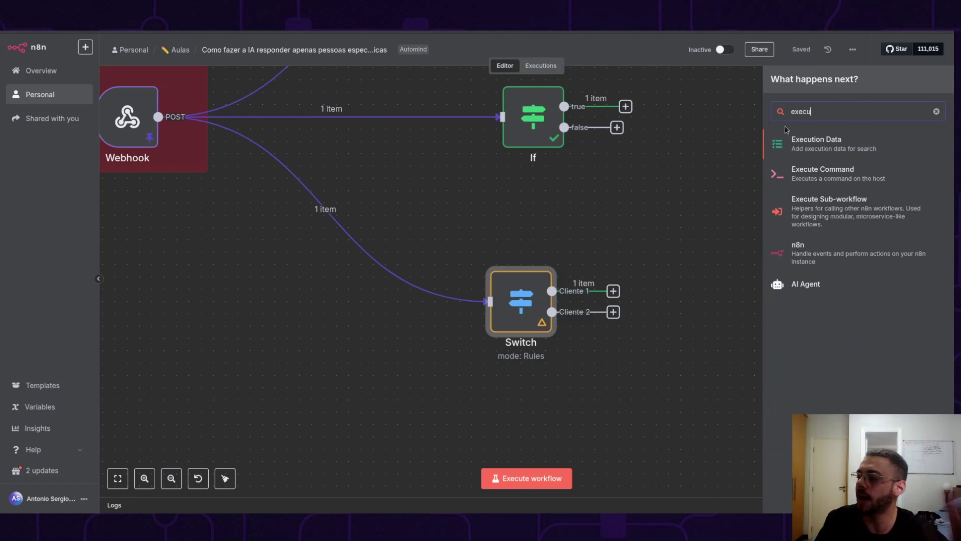
left_click(826, 200)
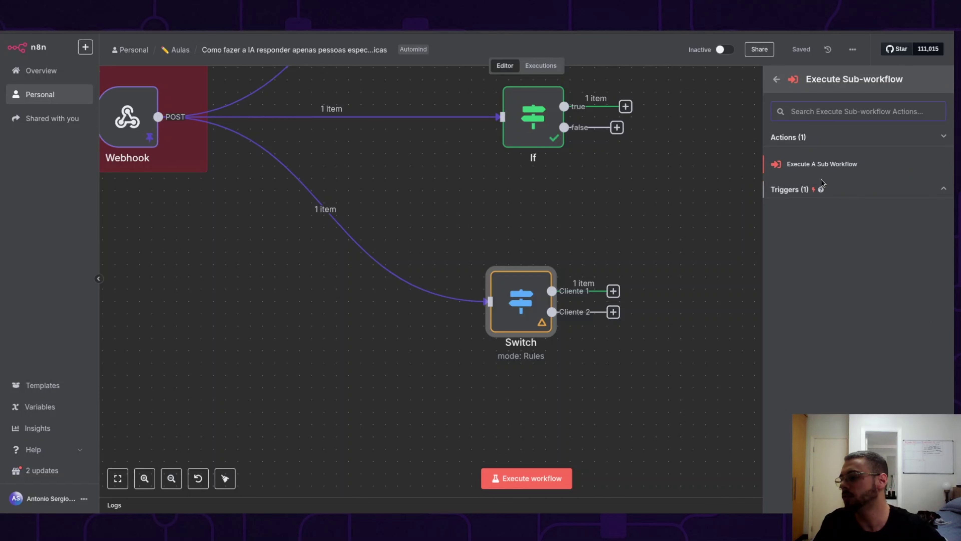
left_click(546, 206)
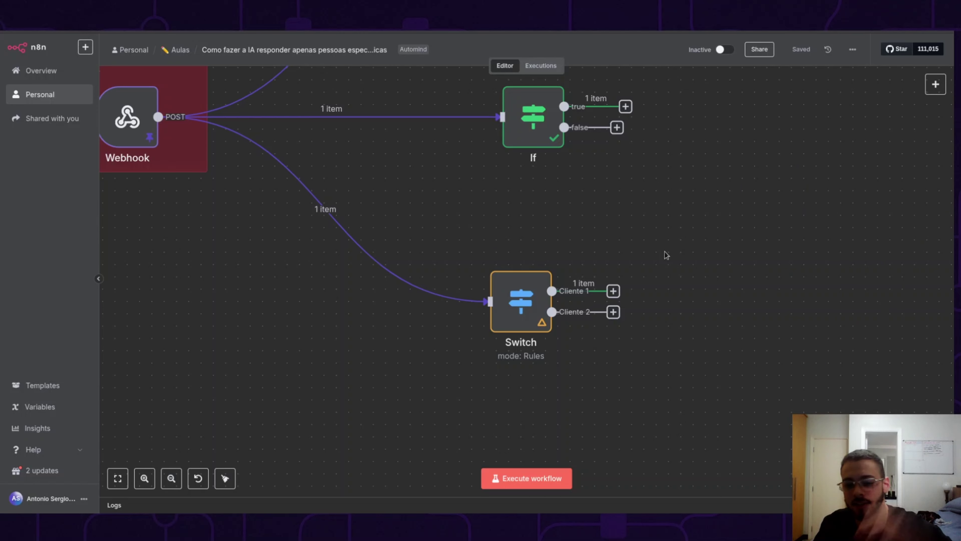
left_click(613, 290)
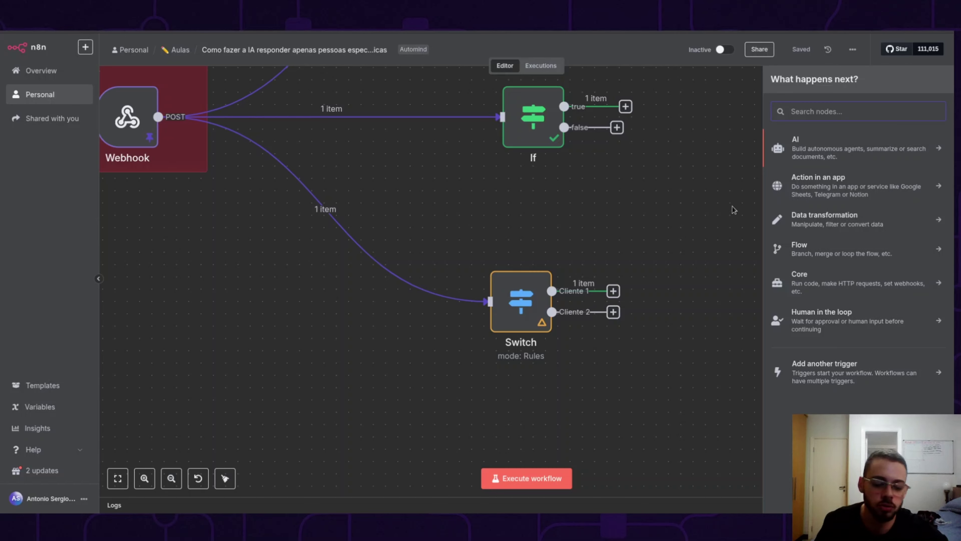
type("execu")
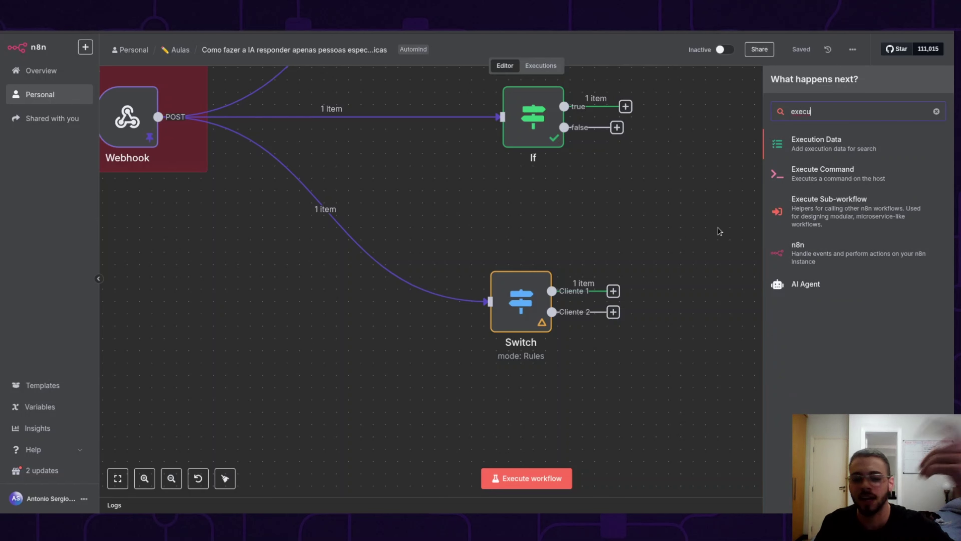
left_click(710, 223)
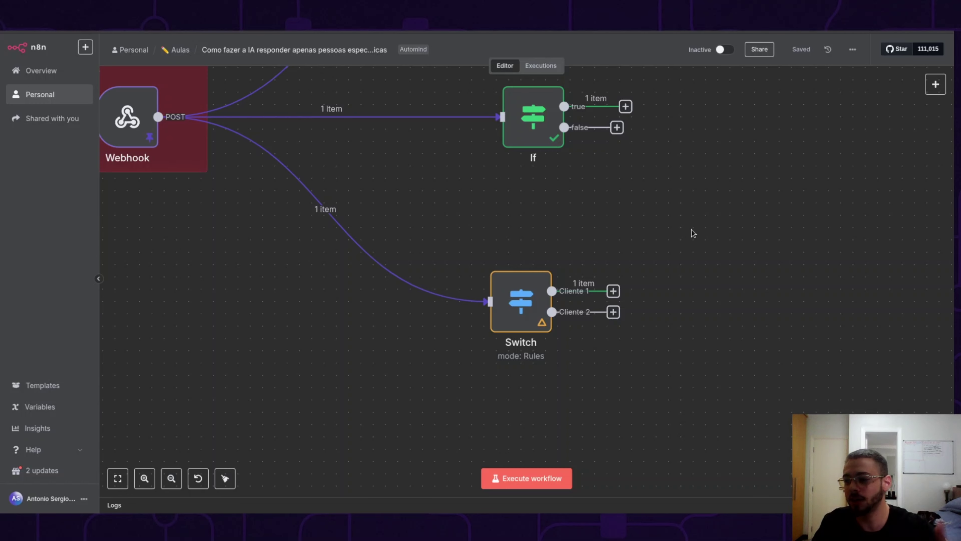
Open the If node and map the webhook's remoteJid field as the first value of its condition.
scroll(692, 230, "up", 3)
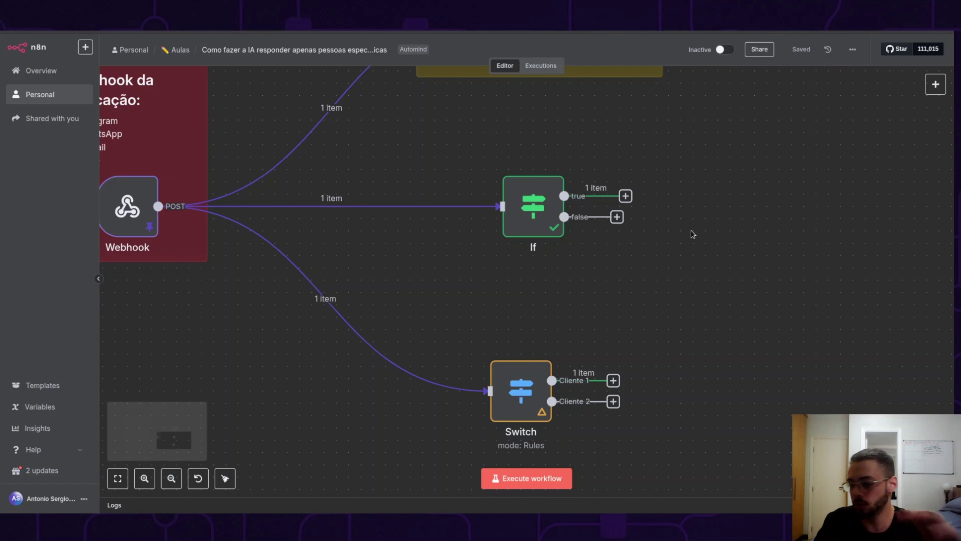
scroll(690, 230, "up", 3)
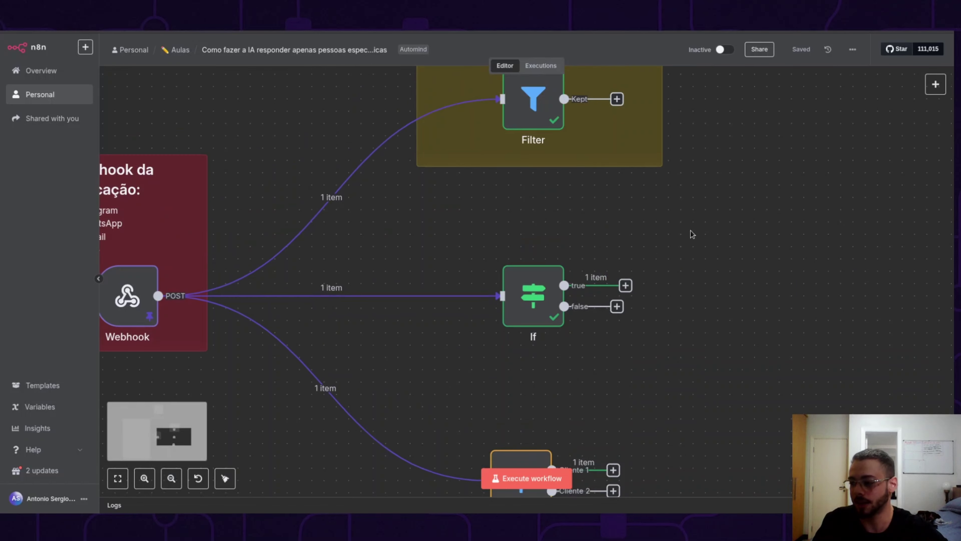
double_click(545, 302)
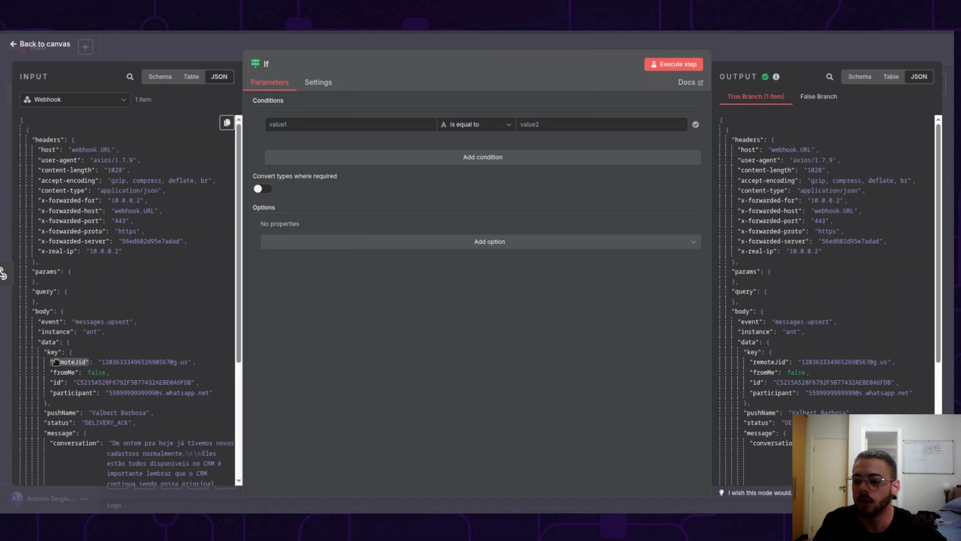
left_click_drag(56, 362, 306, 125)
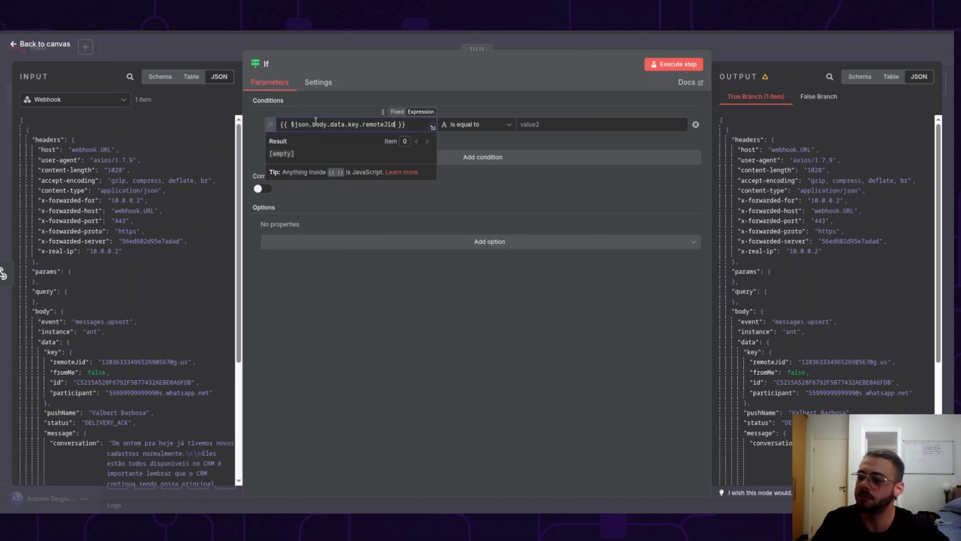
left_click(457, 115)
Set the comparison of the If node's remoteJid condition to the string operator "contains".
left_click(459, 125)
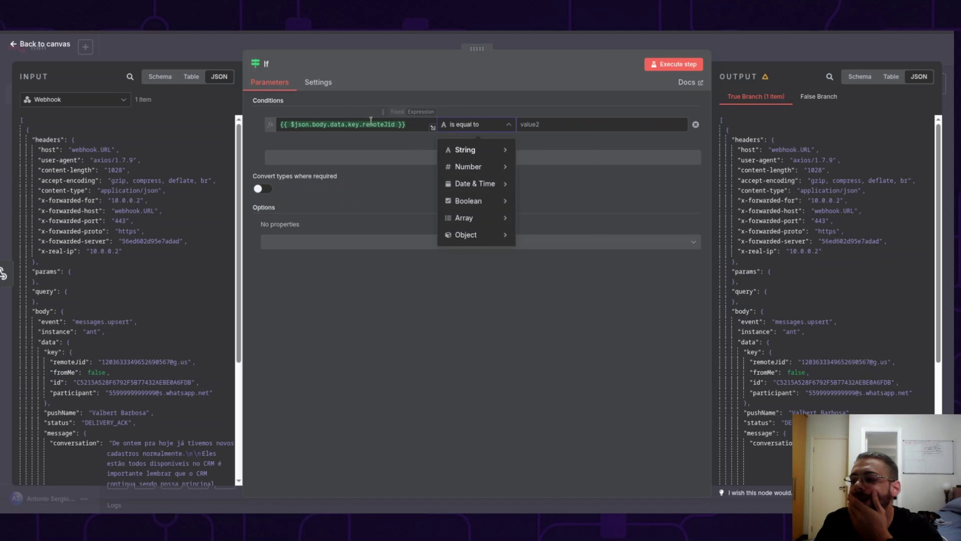
triple_click(369, 124)
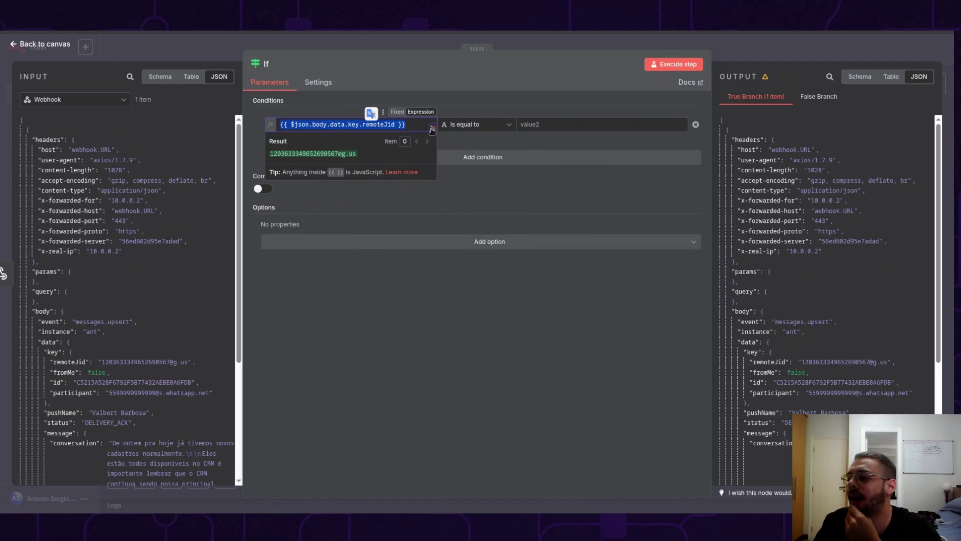
left_click(535, 124)
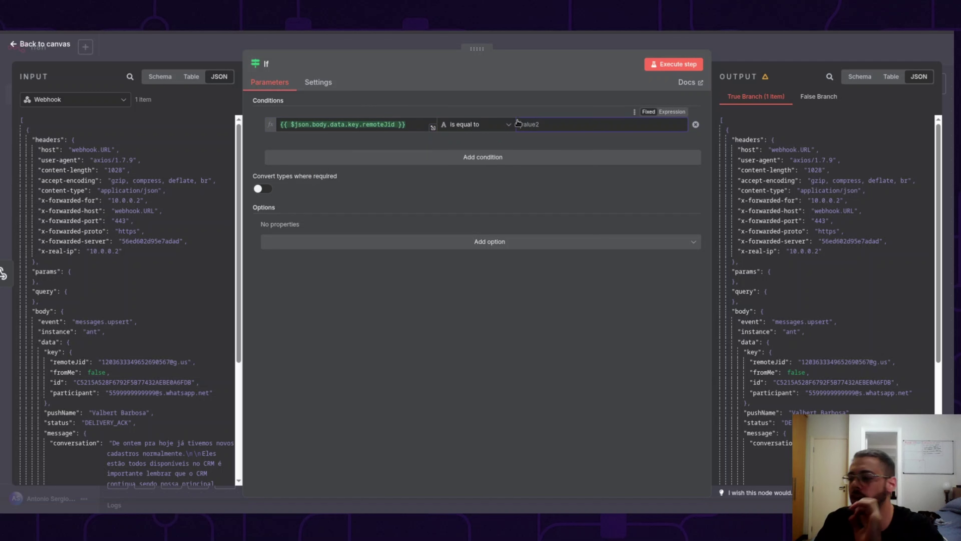
left_click(486, 124)
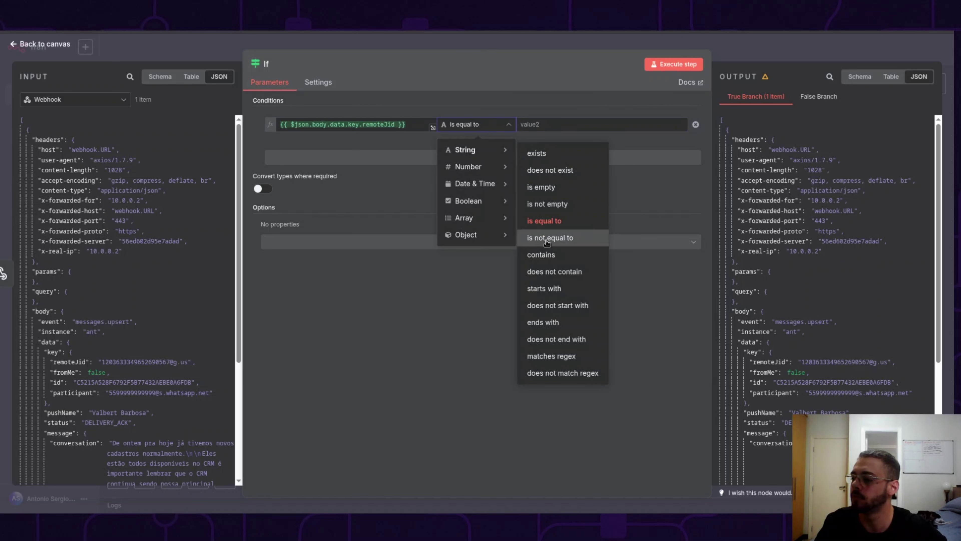
left_click(541, 254)
Enter "meu número" as the second value of the If condition and return to the canvas.
left_click(528, 125)
type("e")
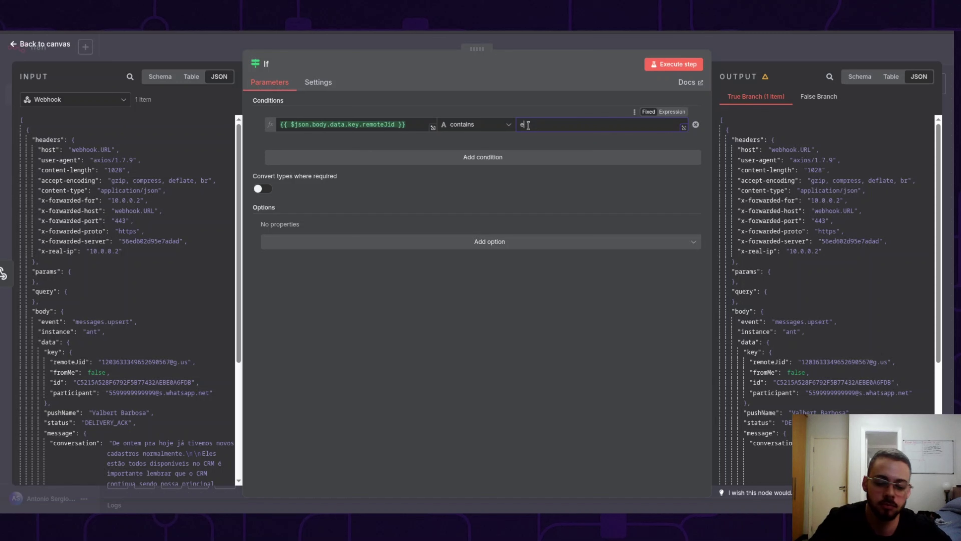
type("mns")
key("BackSpace")
key("BackSpace")
key("BackSpace")
key("BackSpace")
type("meu número")
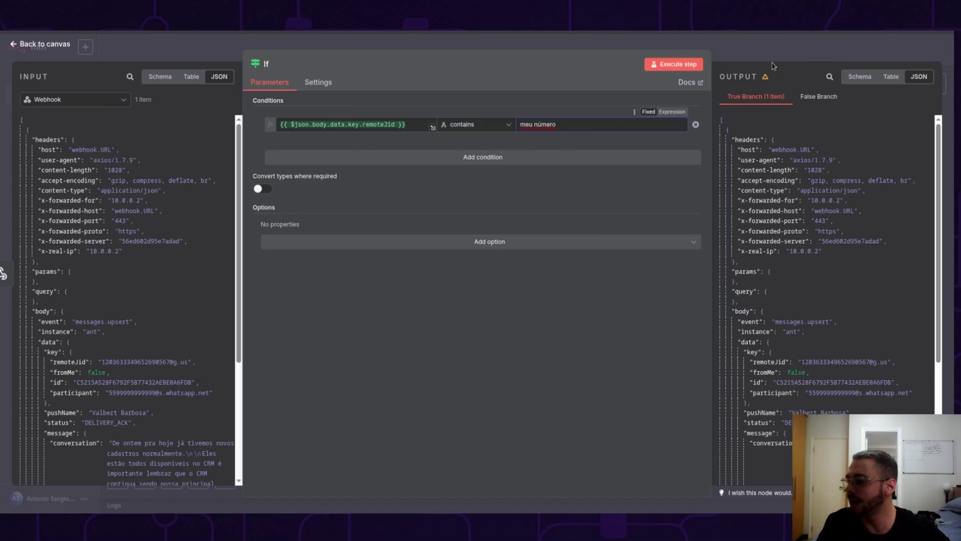
left_click(762, 54)
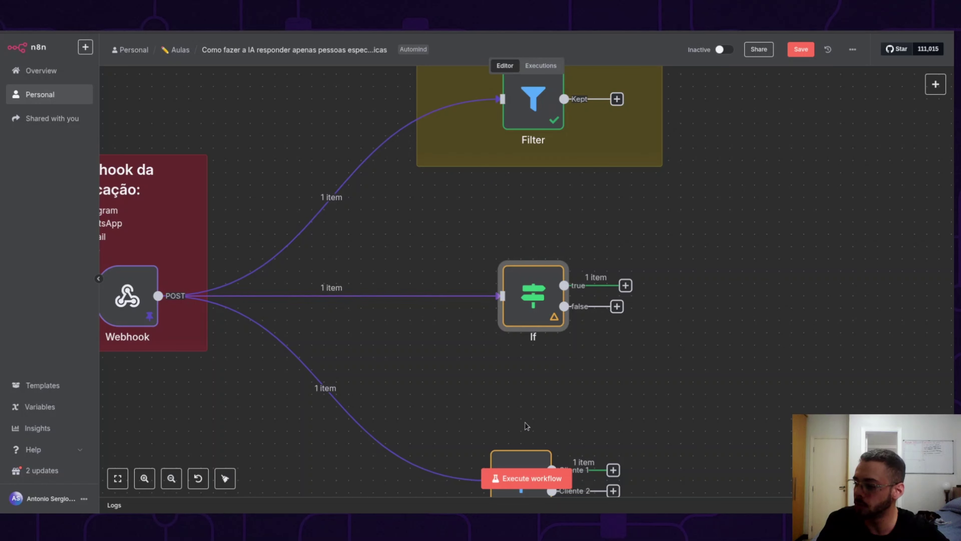
Execute the workflow and check which branch of the If node receives the webhook item.
left_click(508, 478)
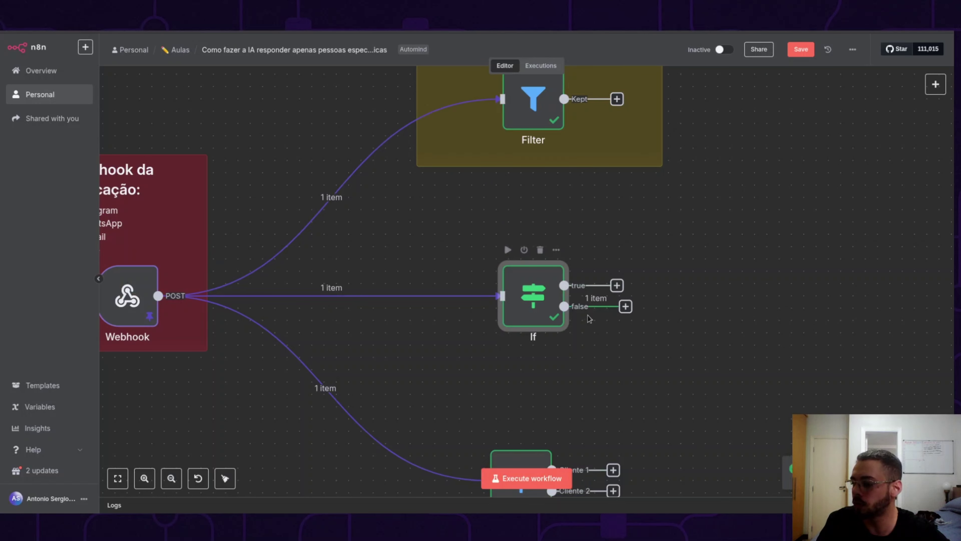
left_click_drag(701, 361, 703, 361)
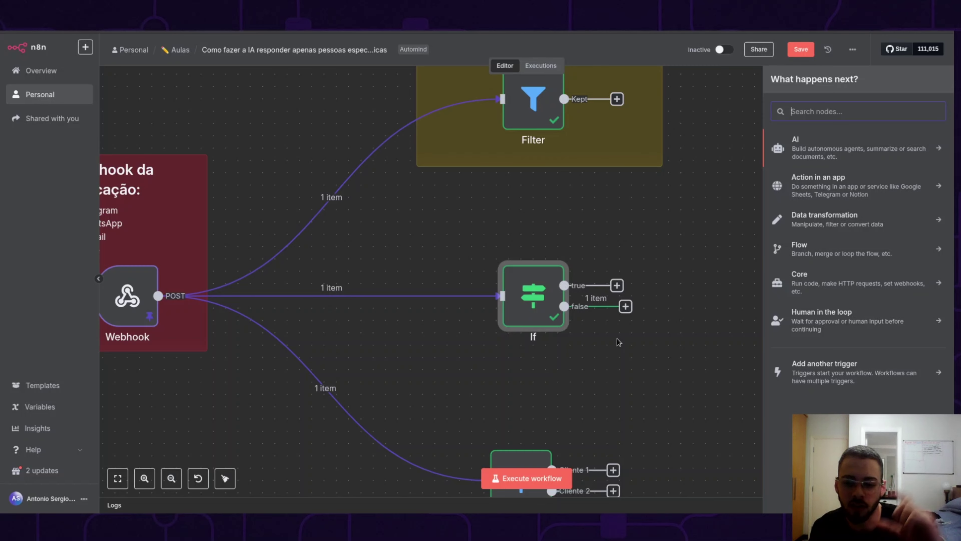
double_click(540, 312)
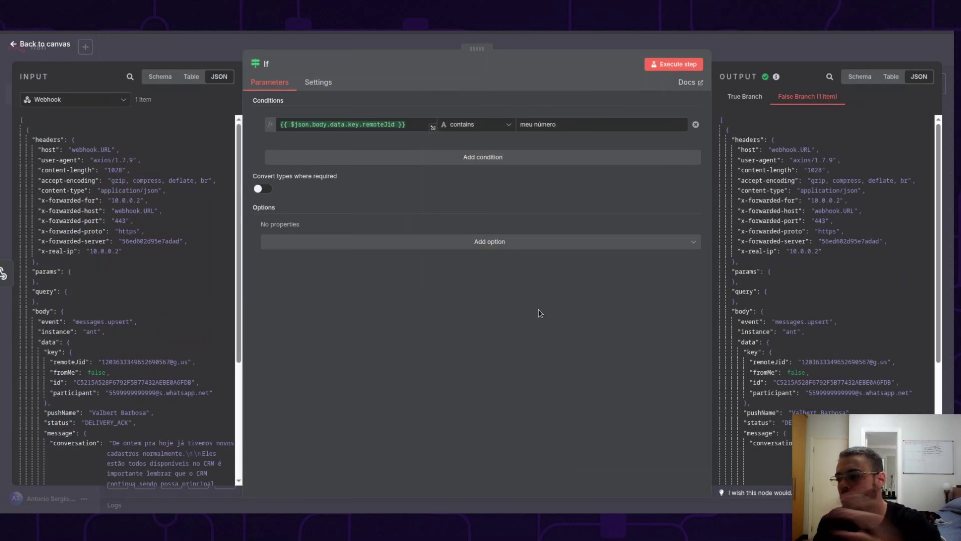
left_click(745, 55)
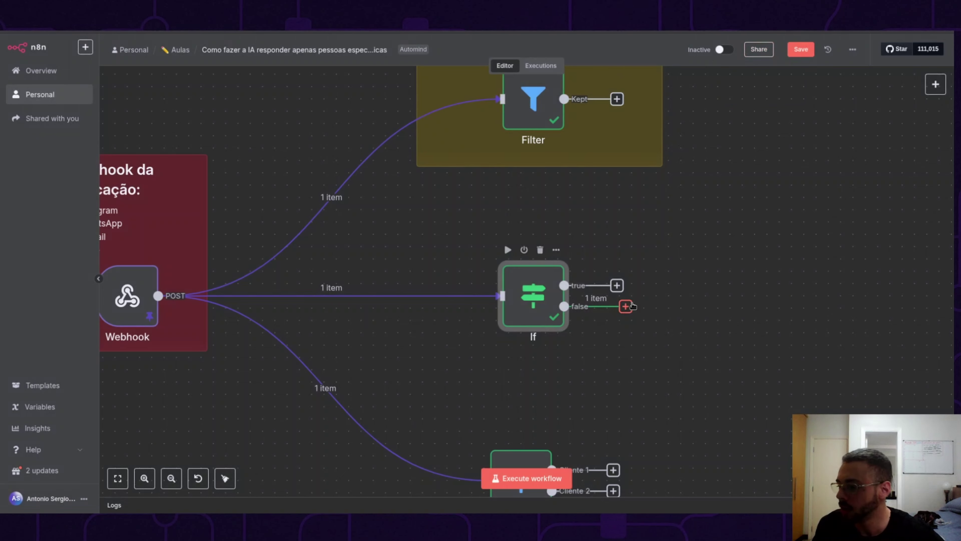
key("Tab")
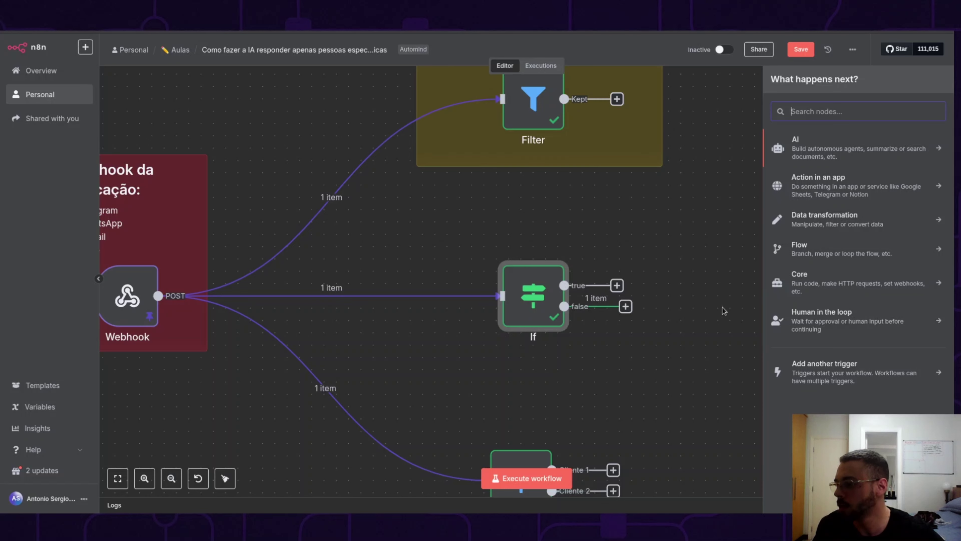
left_click(698, 309)
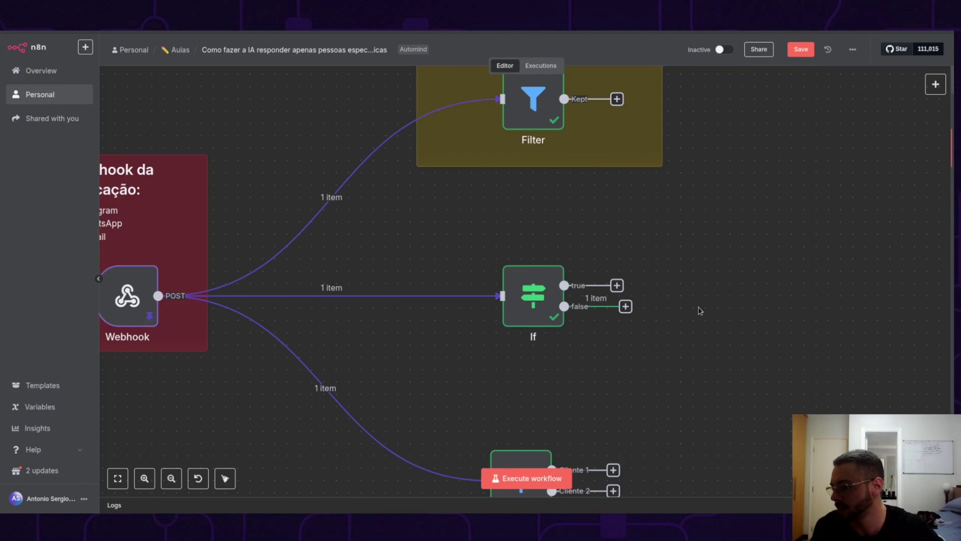
Open the Switch node and add a third routing rule below the Cliente 2 rule.
scroll(698, 306, "down", 5)
mouse_move(532, 309)
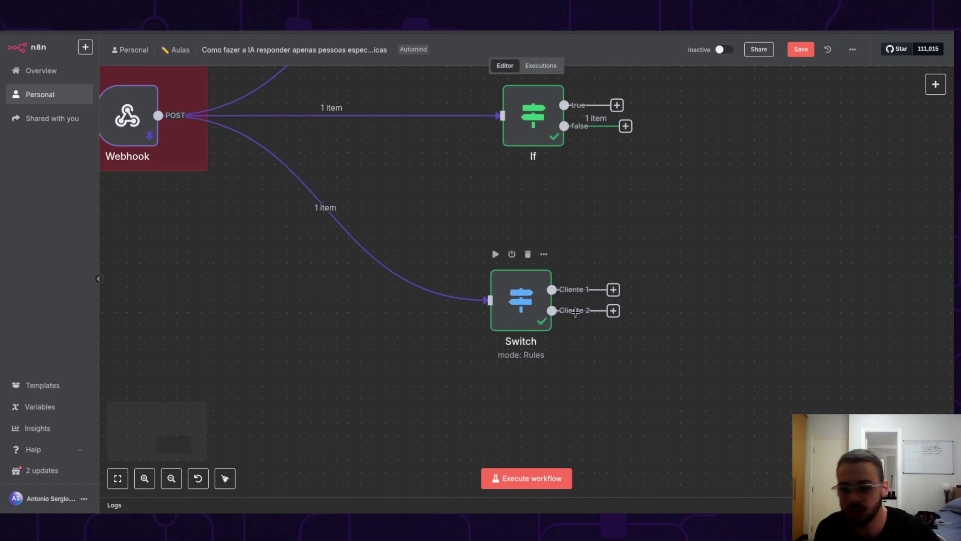
left_click(531, 309)
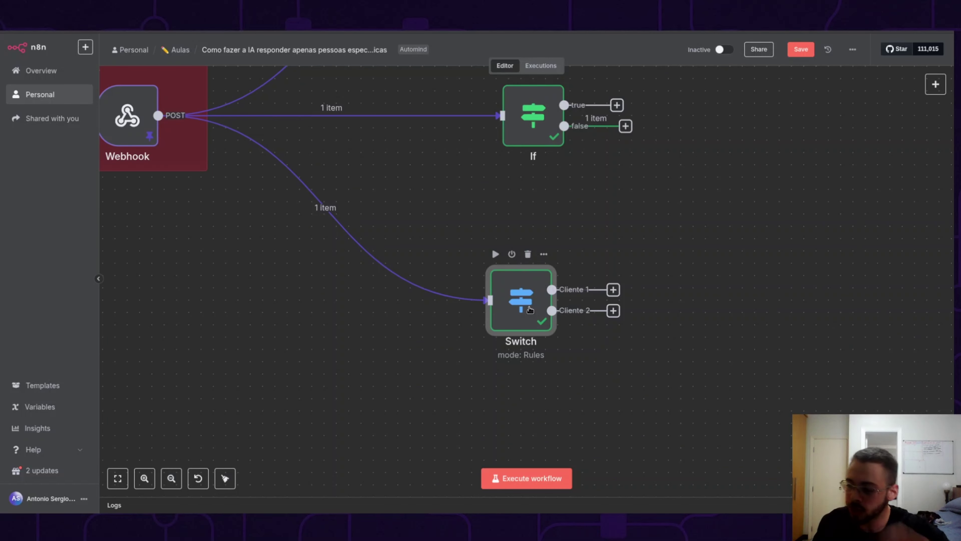
double_click(531, 315)
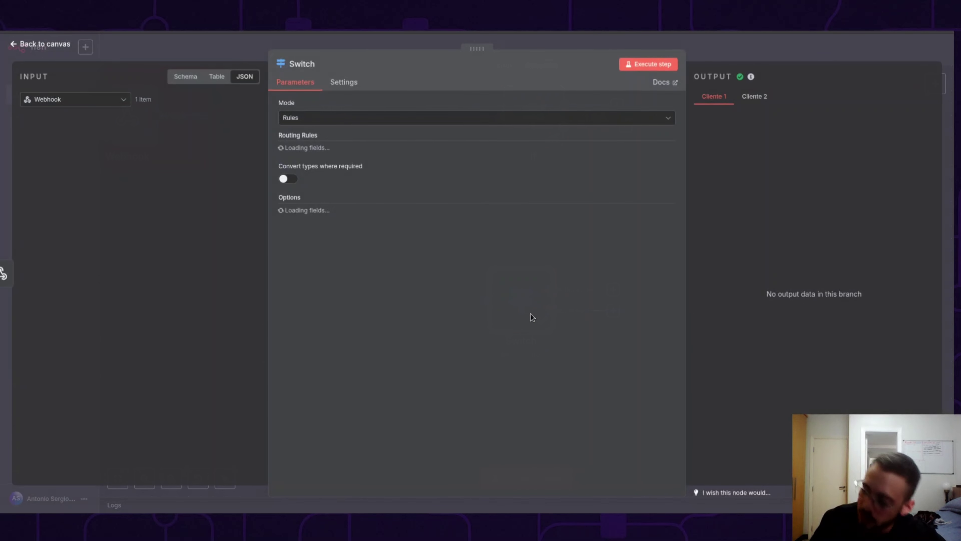
left_click(377, 382)
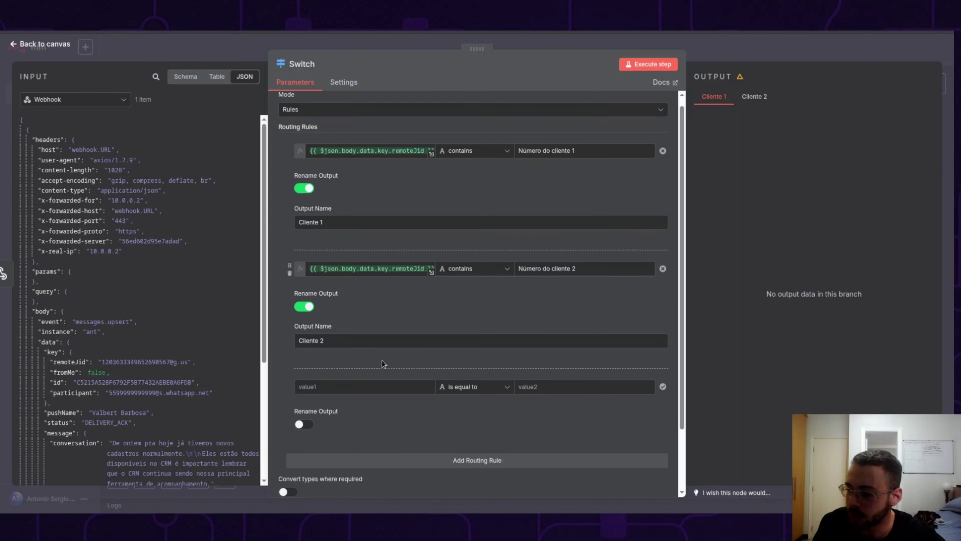
Copy the remoteJid expression from the second routing rule into the first value of the third rule.
scroll(378, 341, "down", 3)
left_click(383, 201)
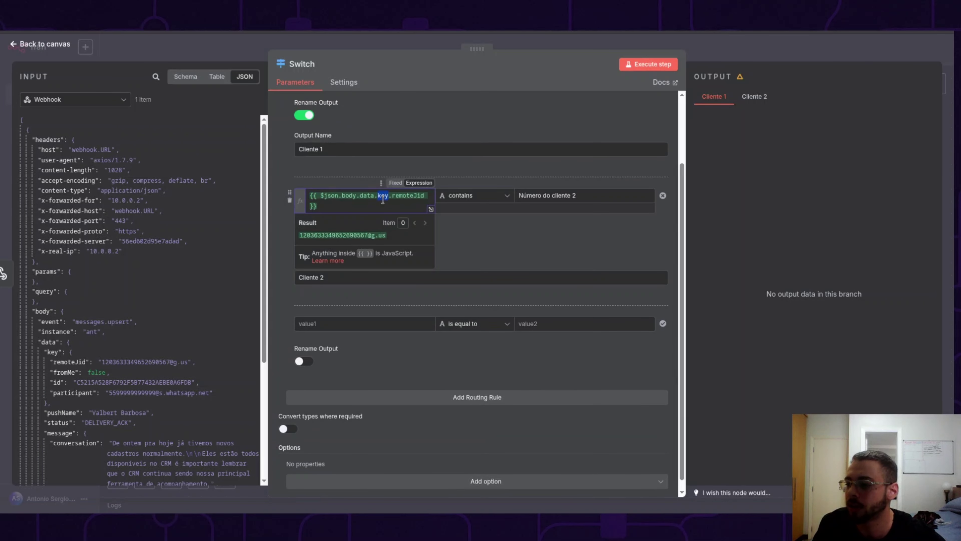
triple_click(374, 193)
key("ctrl+c")
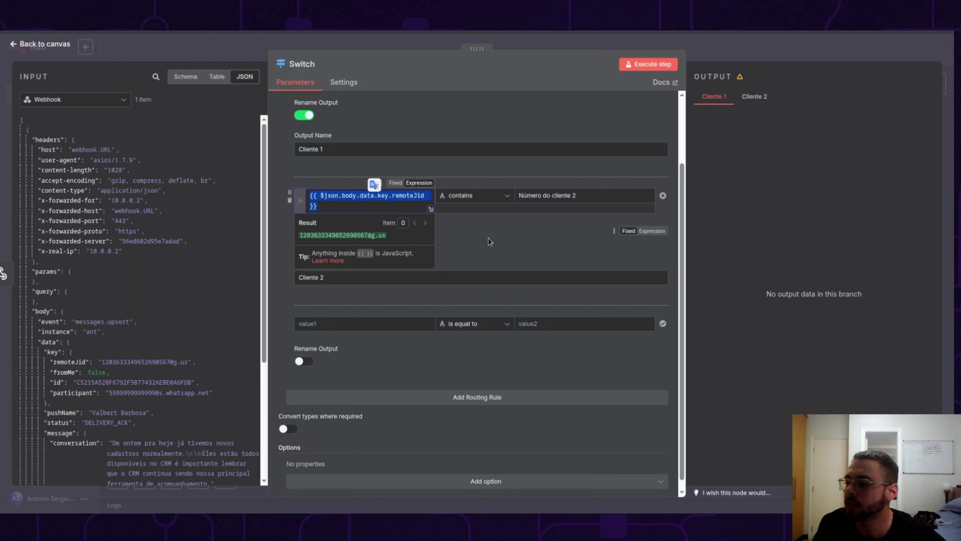
left_click(489, 241)
left_click(424, 304)
key("ctrl+v")
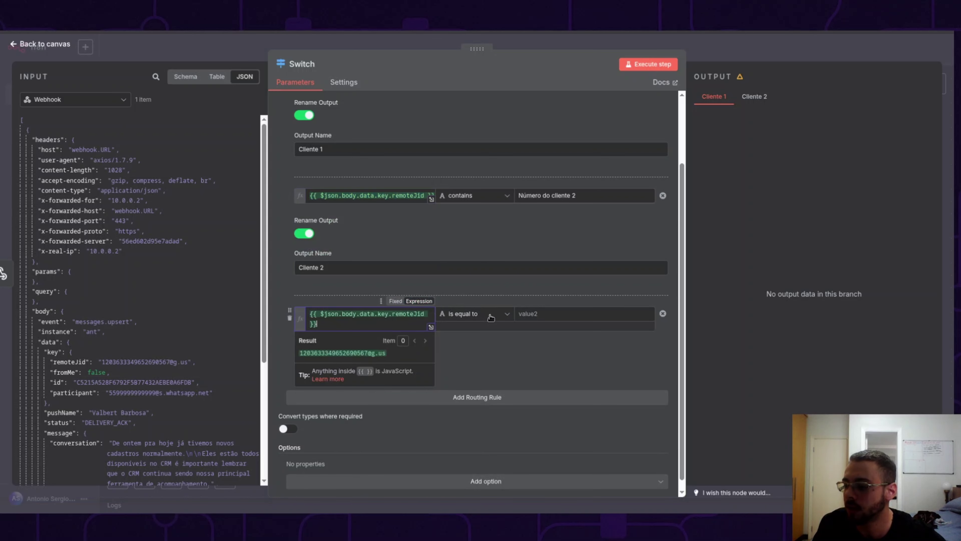
Make the third routing rule check that remoteJid contains "@g.us" and rename its output to "Grupo".
left_click(473, 313)
mouse_move(469, 339)
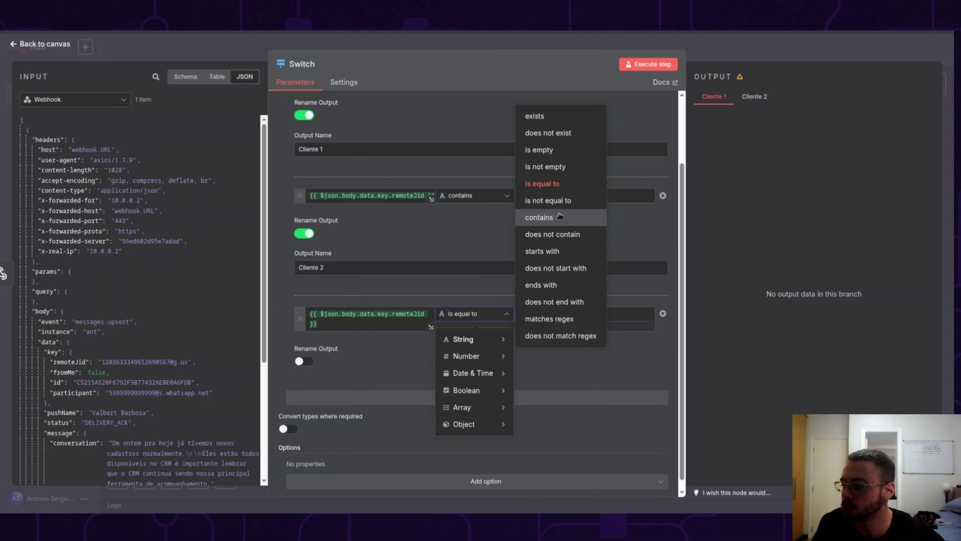
left_click(545, 217)
left_click(535, 310)
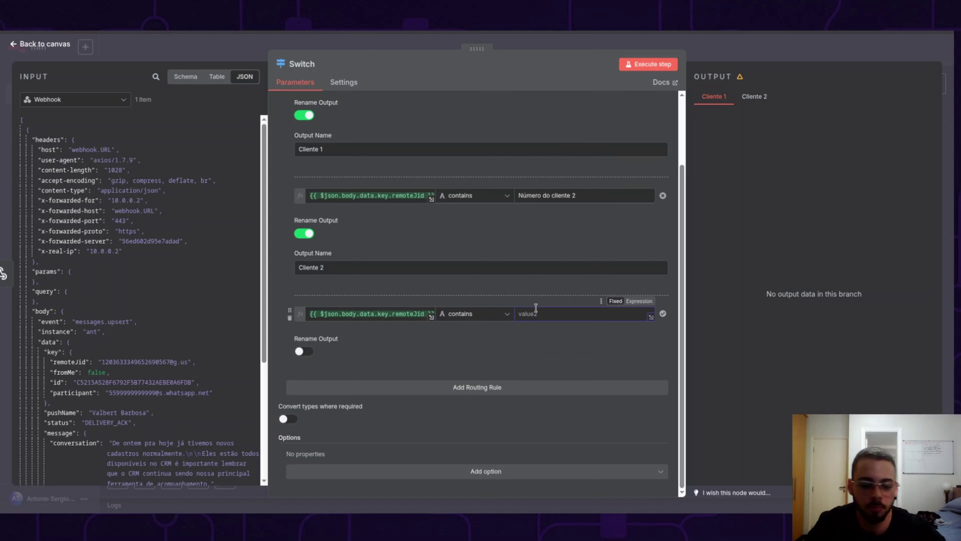
type("@g.us")
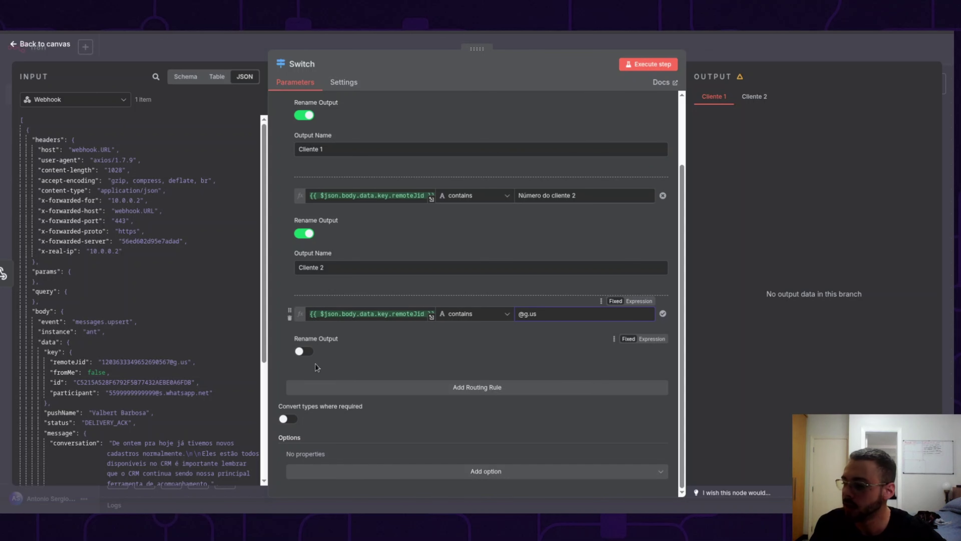
left_click(304, 351)
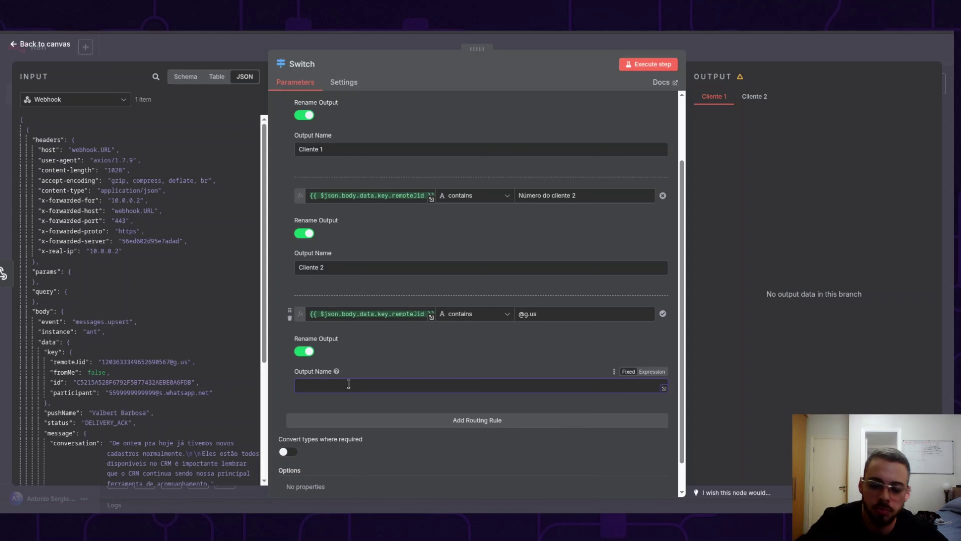
type("Grupo")
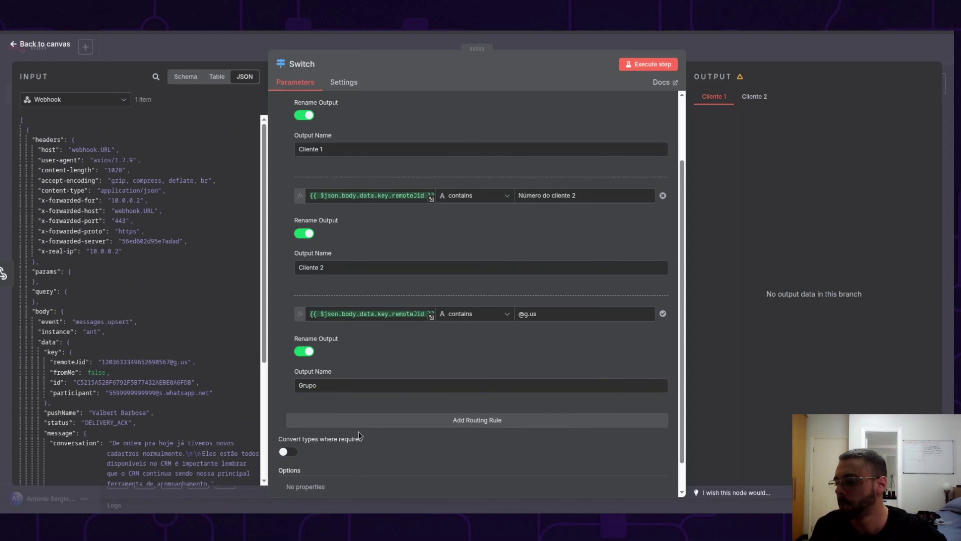
left_click(358, 421)
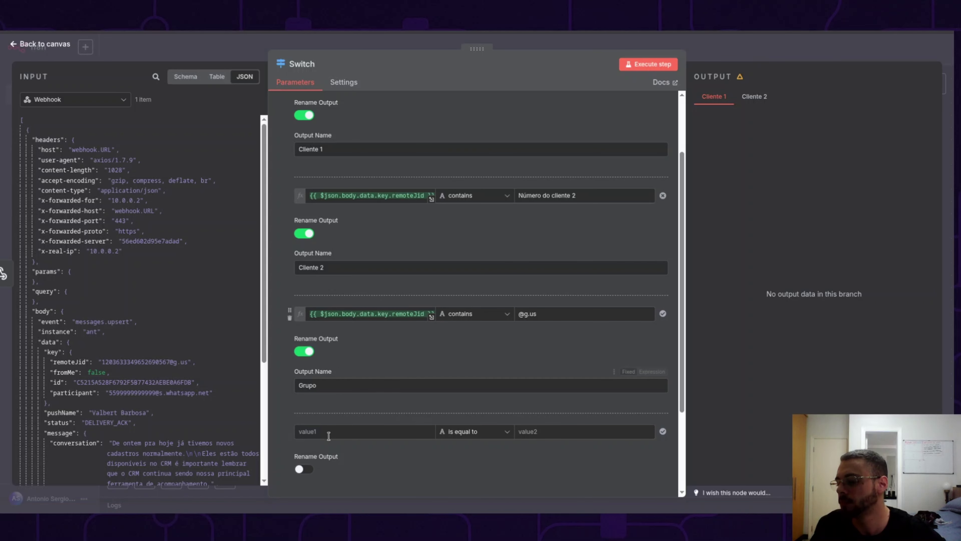
scroll(329, 436, "down", 3)
left_click(292, 322)
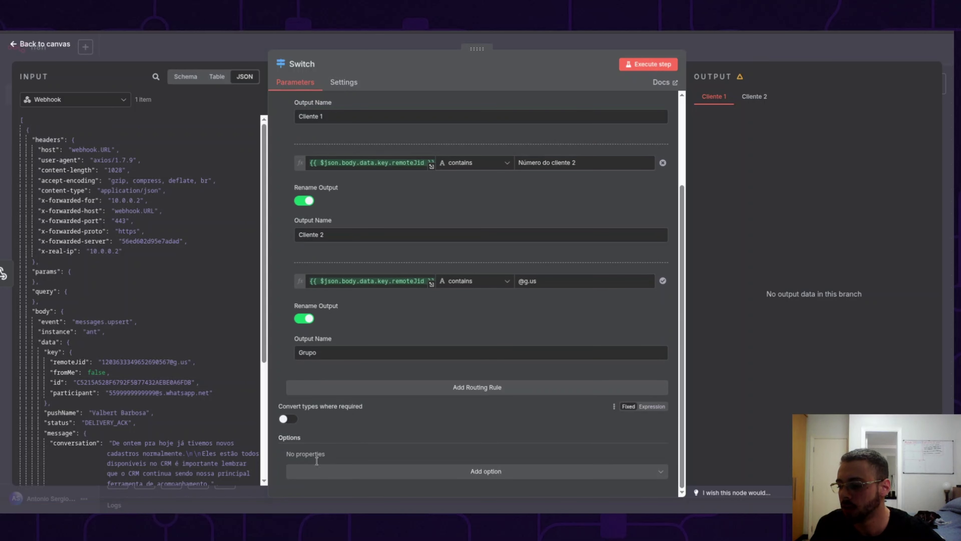
Add the Fallback Output option to the Switch node, set it to Extra Output, and return to the canvas.
left_click(318, 472)
left_click(303, 410)
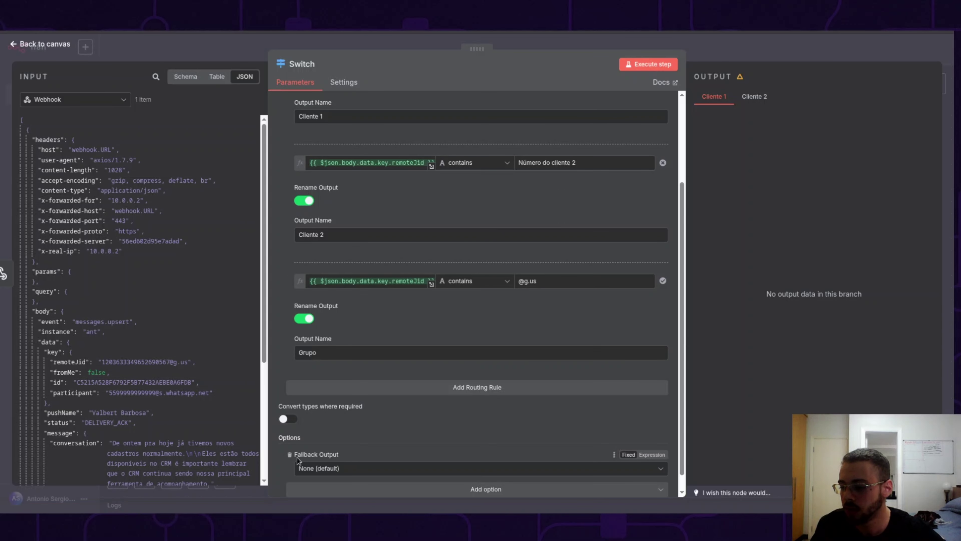
left_click(314, 468)
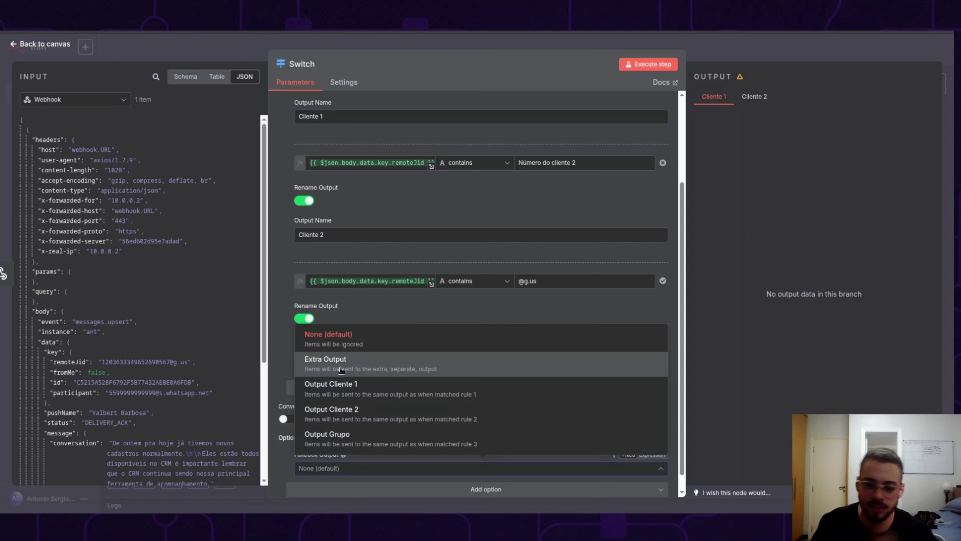
left_click(341, 363)
scroll(397, 341, "up", 3)
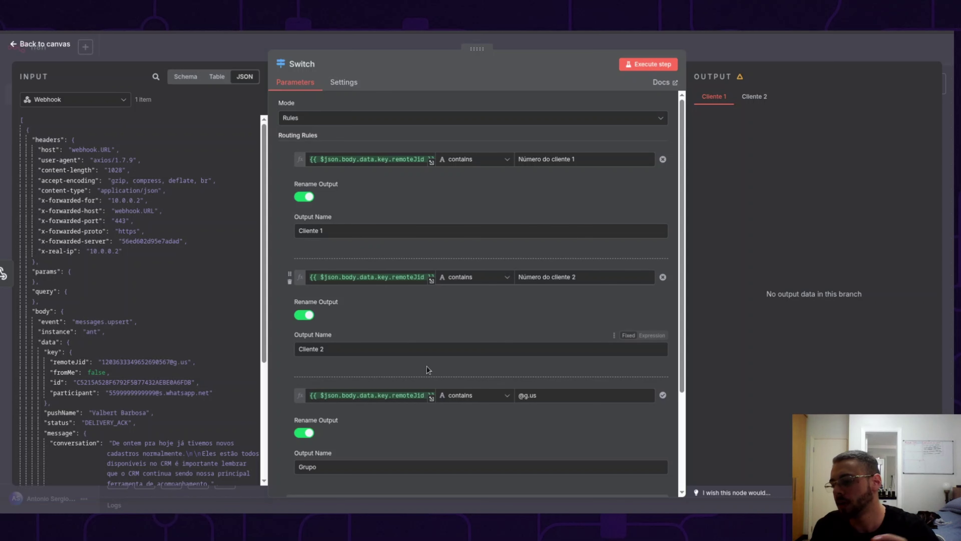
scroll(426, 366, "down", 2)
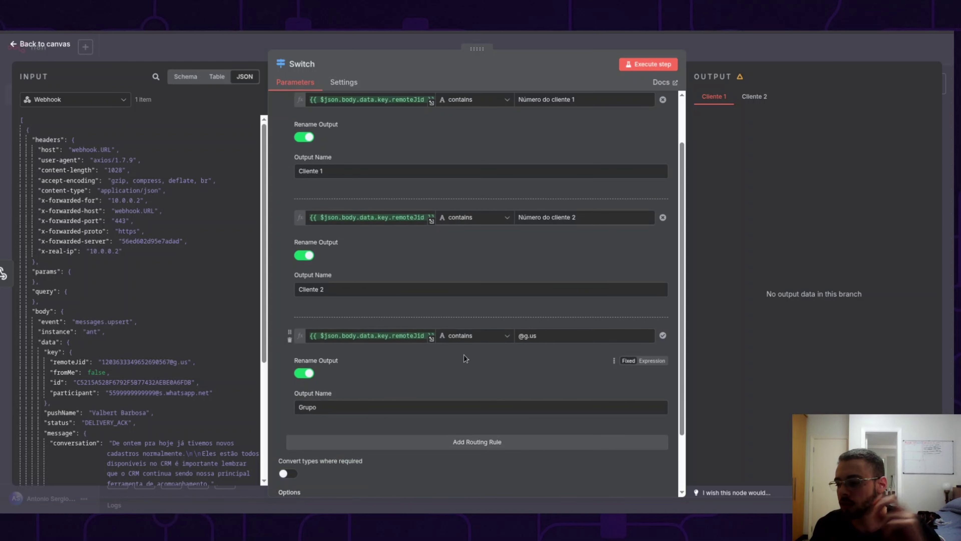
scroll(467, 345, "down", 2)
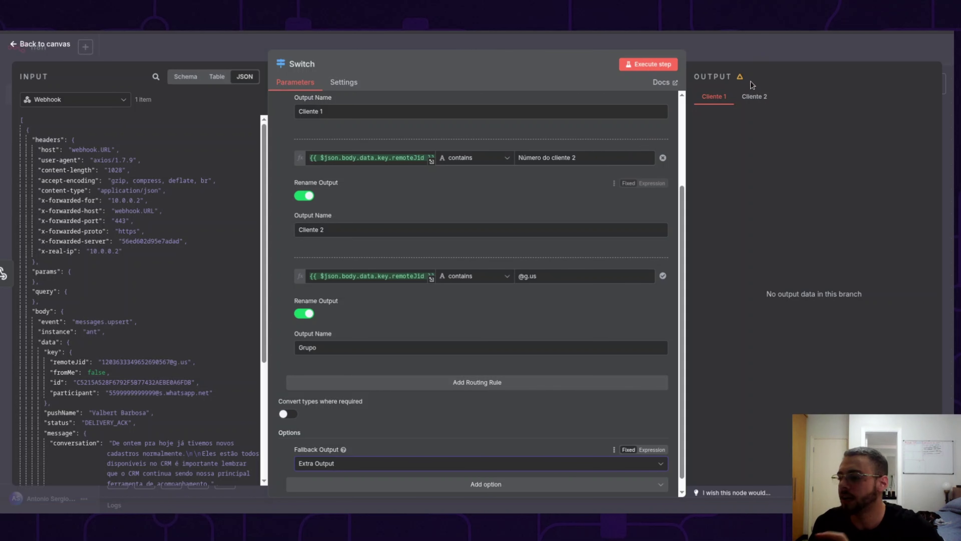
key("Escape")
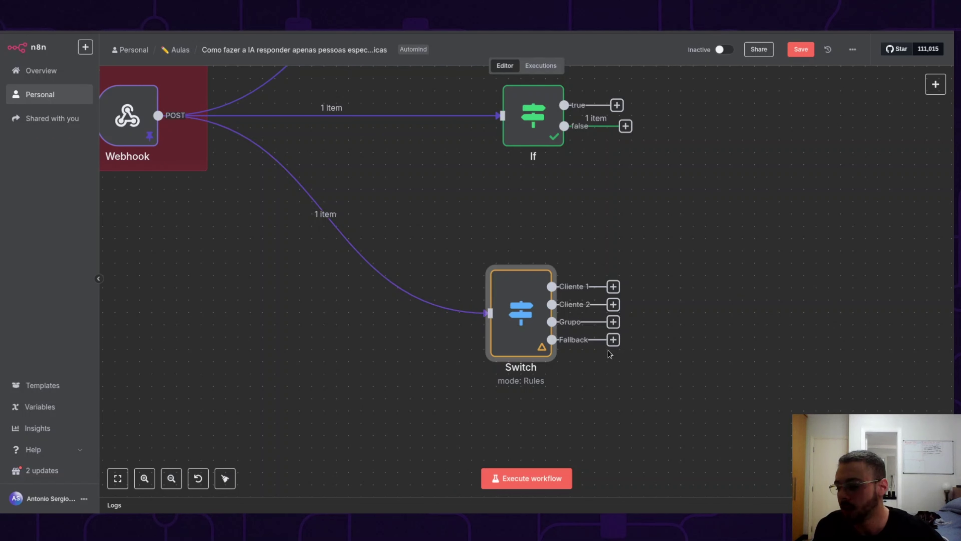
Review the green sticky note's explanation of when to use the Filter, If and Switch nodes, and return to the workflow nodes.
scroll(608, 350, "left", 15)
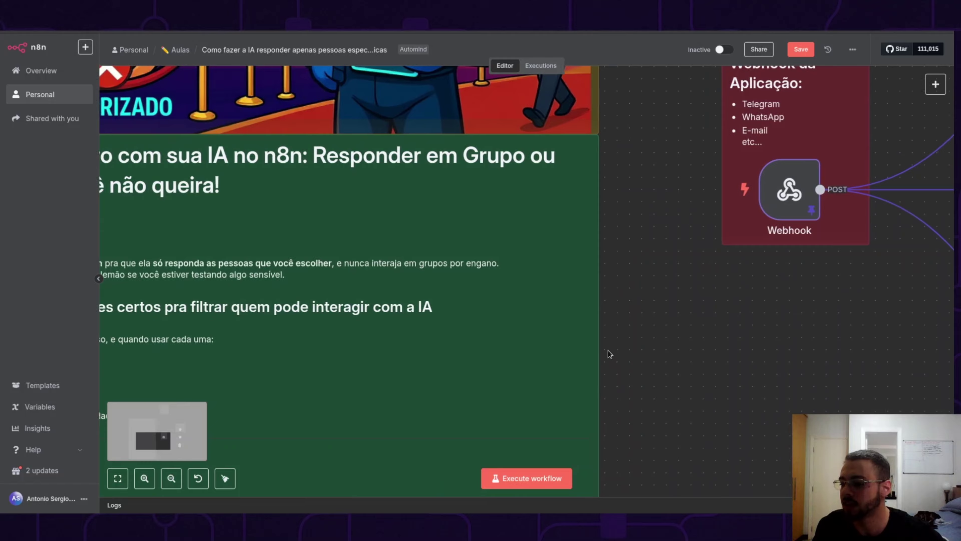
scroll(609, 354, "left", 10)
scroll(609, 354, "down", 5)
scroll(519, 341, "up", 5)
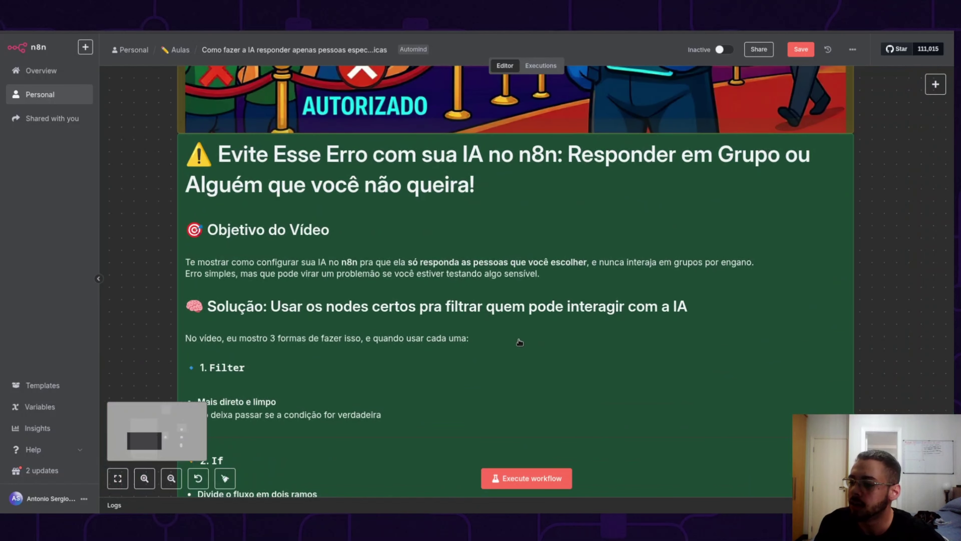
scroll(520, 342, "down", 5)
scroll(504, 311, "up", 2)
scroll(439, 307, "up", 3)
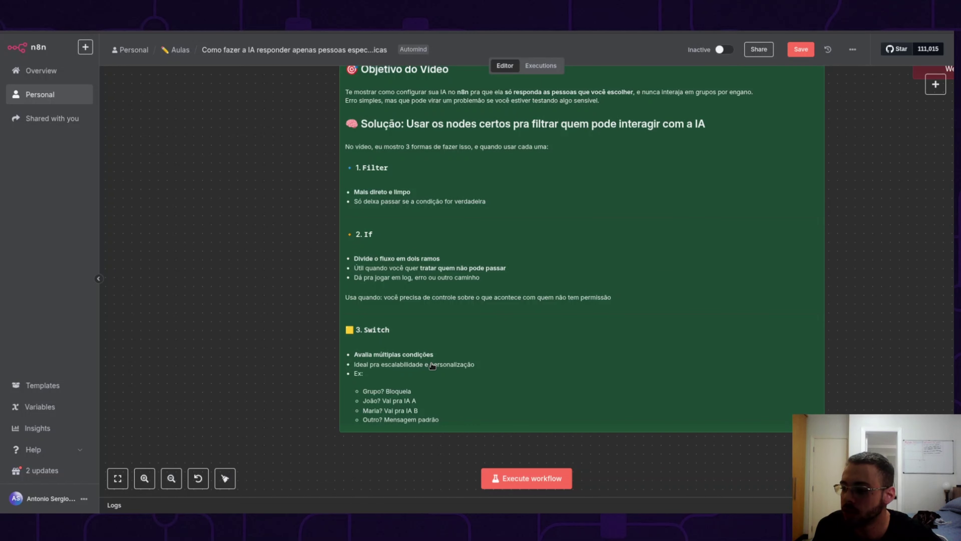
scroll(549, 273, "right", 5)
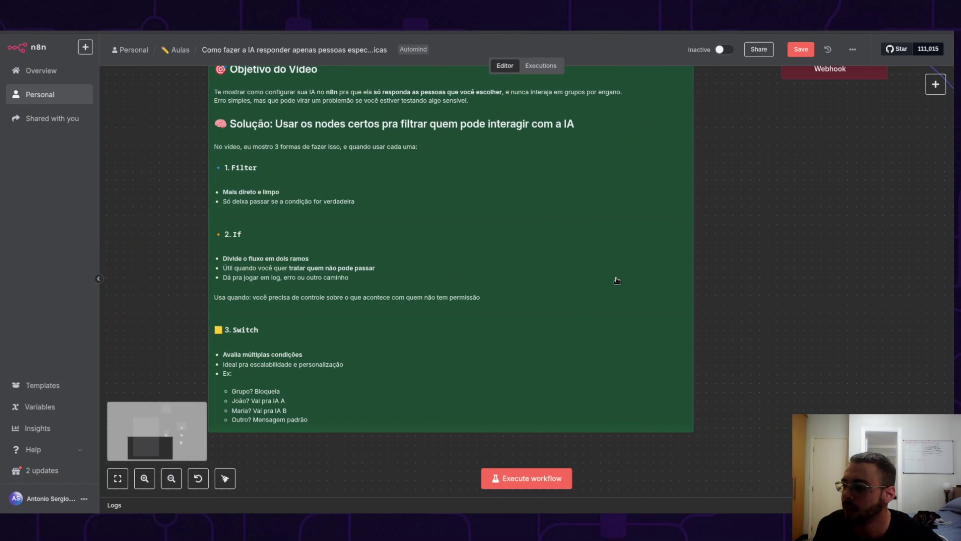
scroll(617, 280, "right", 15)
scroll(616, 280, "up", 4)
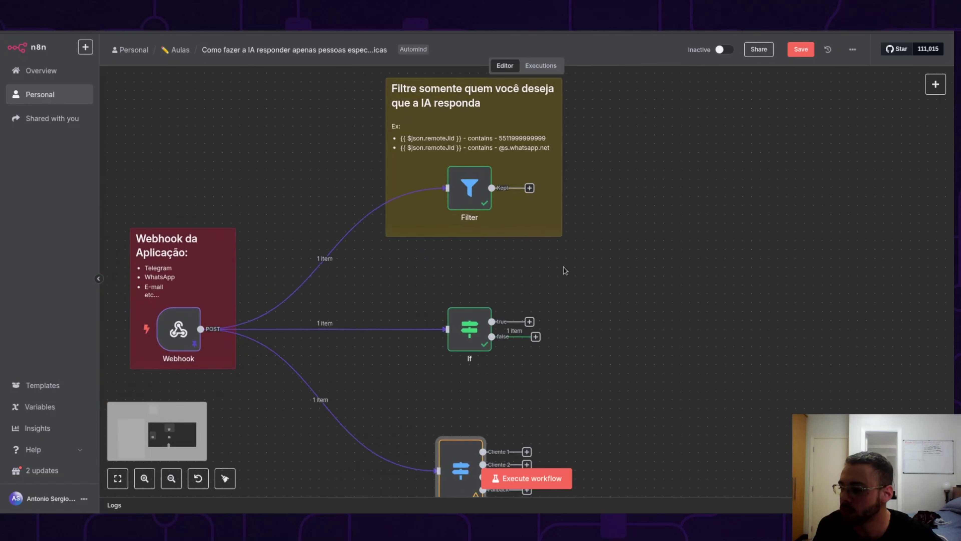
mouse_move(371, 333)
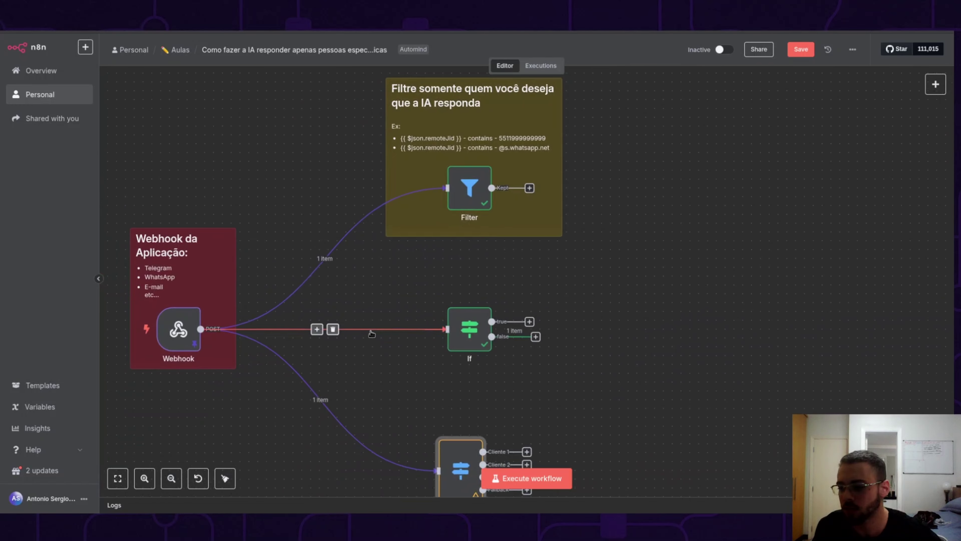
scroll(372, 333, "left", 6)
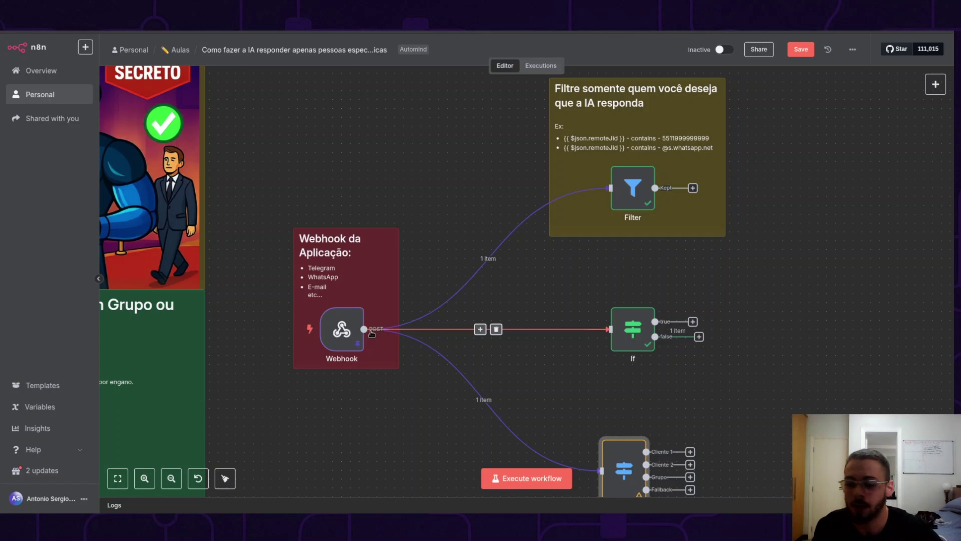
mouse_move(319, 331)
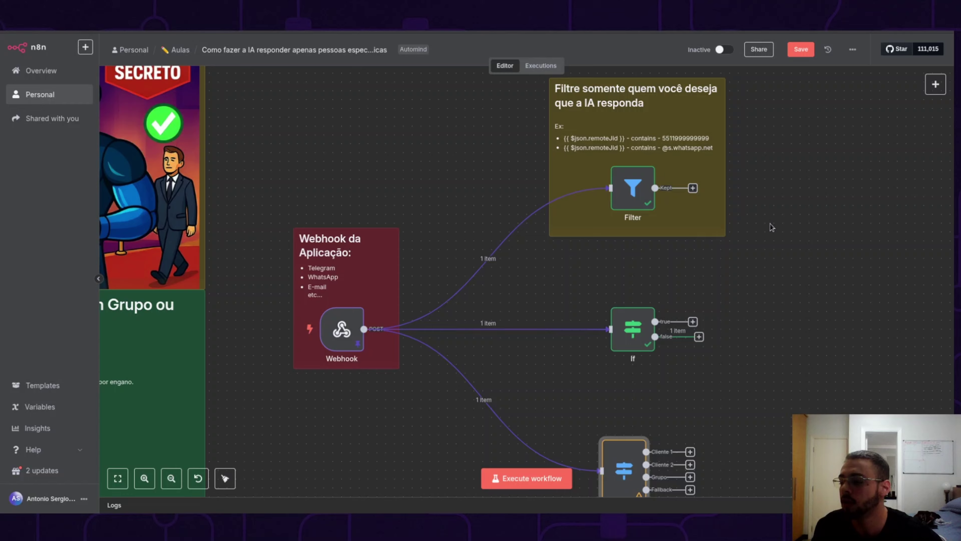
scroll(768, 224, "up", 3)
scroll(771, 226, "left", 8)
scroll(771, 227, "right", 7)
scroll(772, 226, "down", 1)
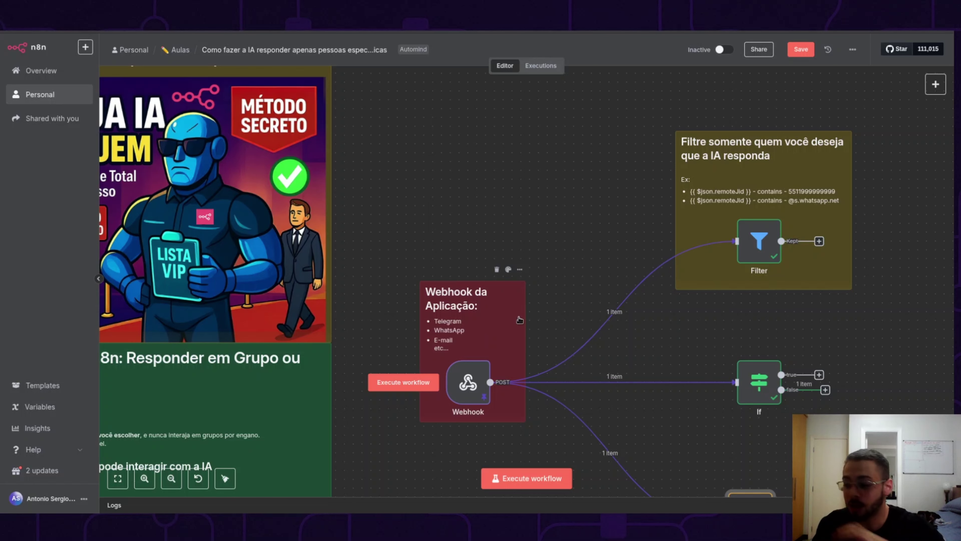
scroll(573, 267, "right", 5)
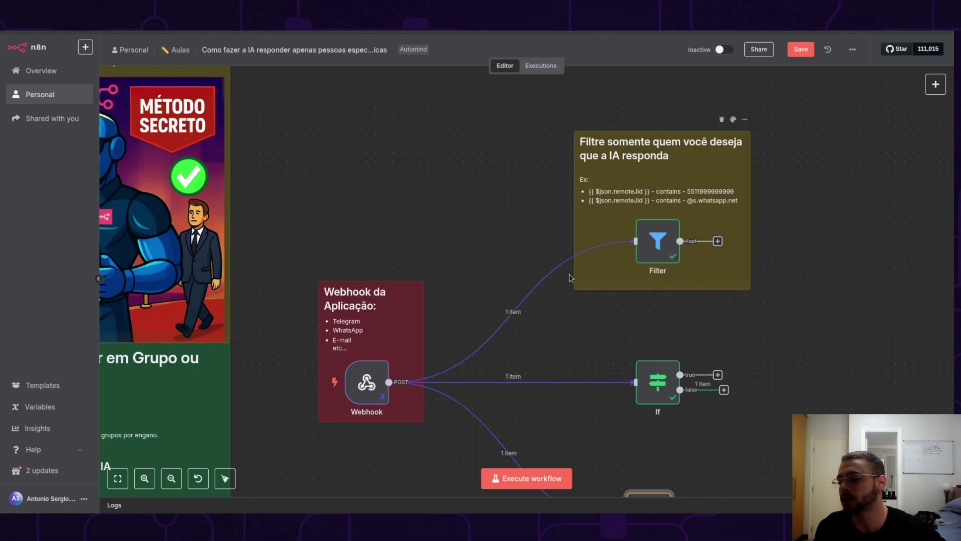
scroll(500, 296, "left", 5)
scroll(500, 297, "down", 3)
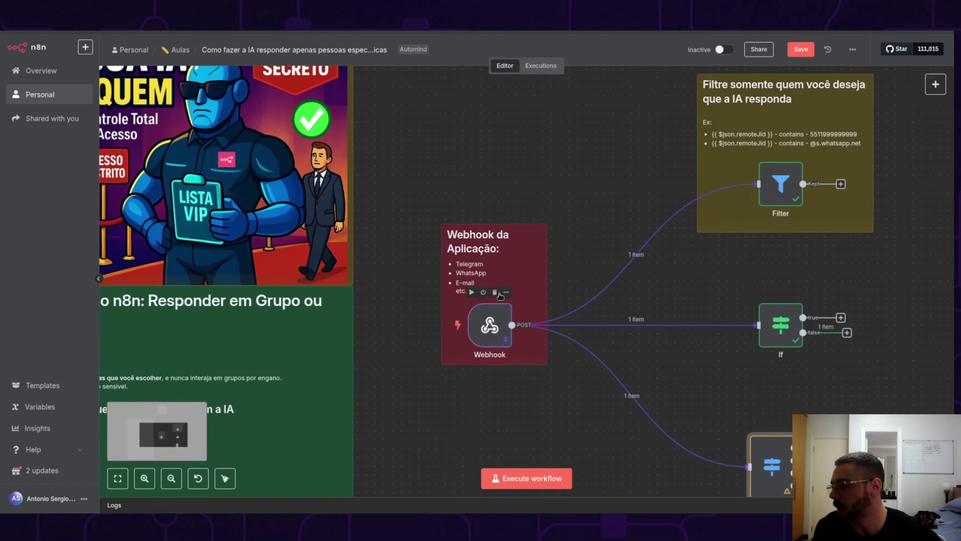
scroll(501, 296, "up", 3)
scroll(500, 296, "left", 3)
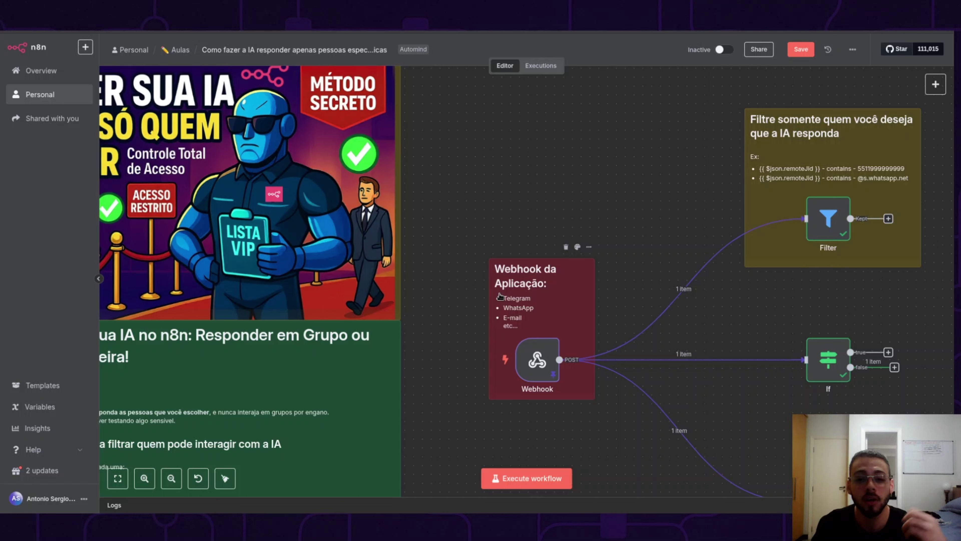
Save the workflow with the configured Filter, If and Switch nodes.
scroll(384, 222, "left", 5)
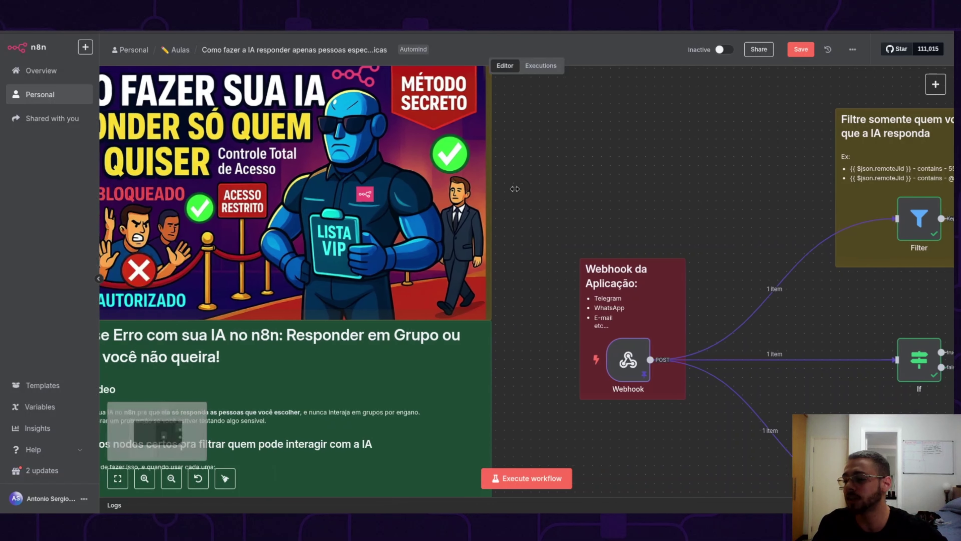
scroll(425, 213, "left", 5)
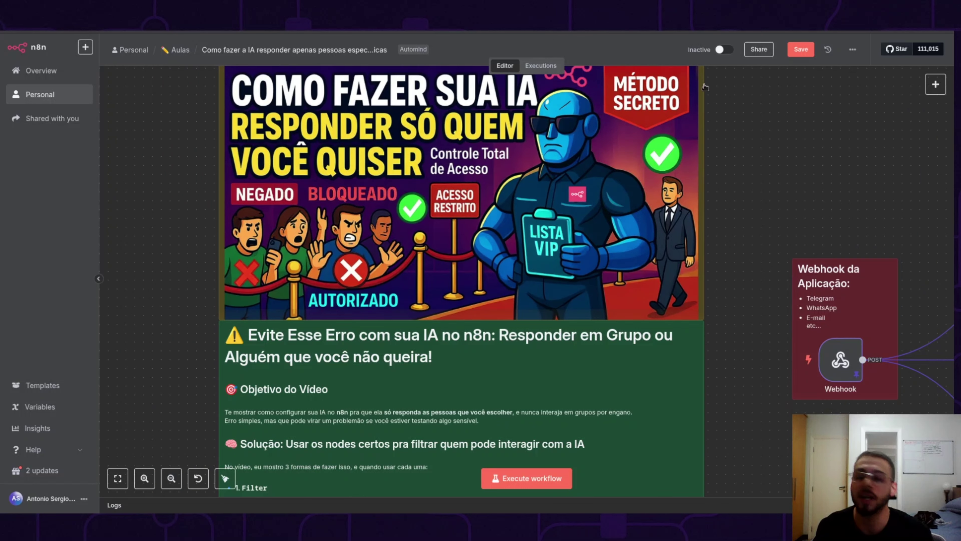
left_click(791, 49)
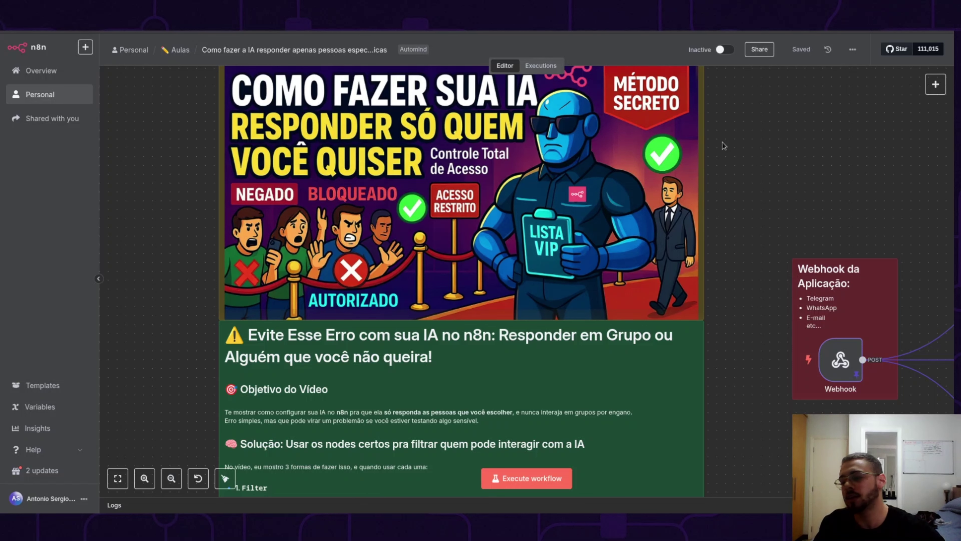
scroll(724, 146, "right", 5)
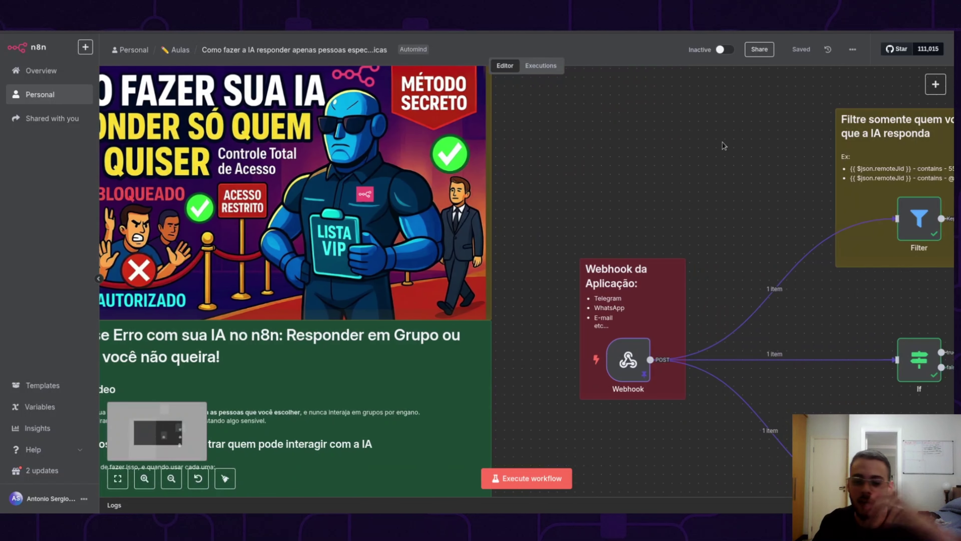
scroll(672, 156, "left", 7)
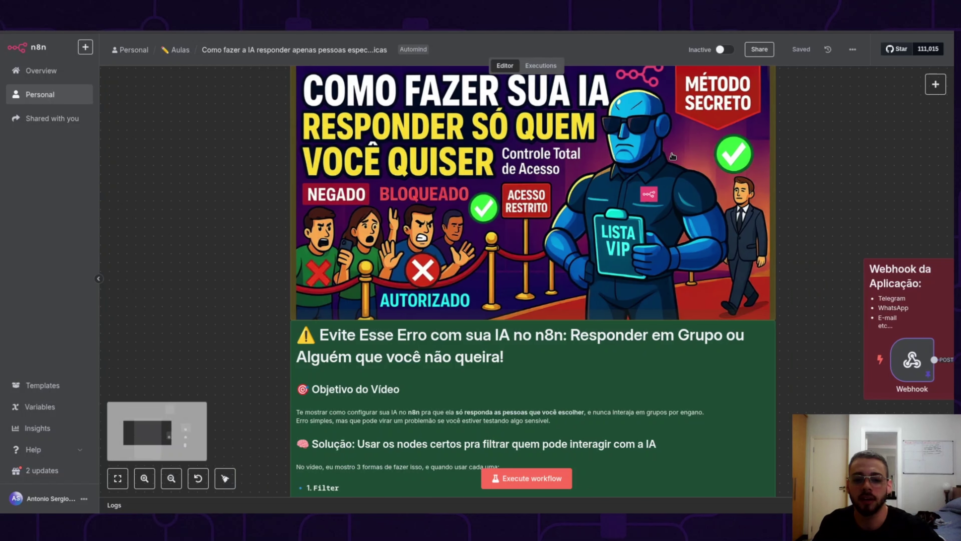